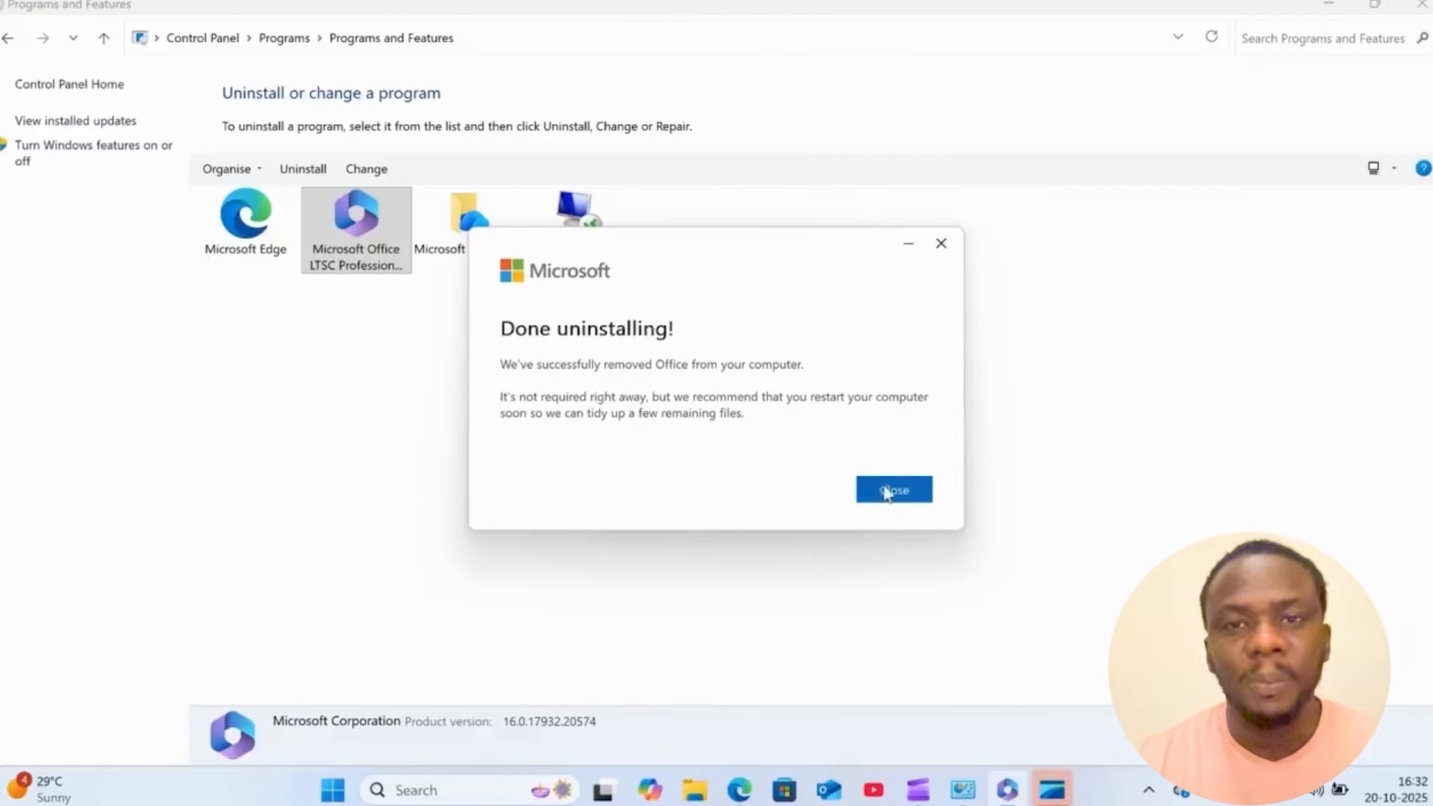
# - Close the finished Office uninstaller and the Programs and Features window
pyautogui.click(903, 495)
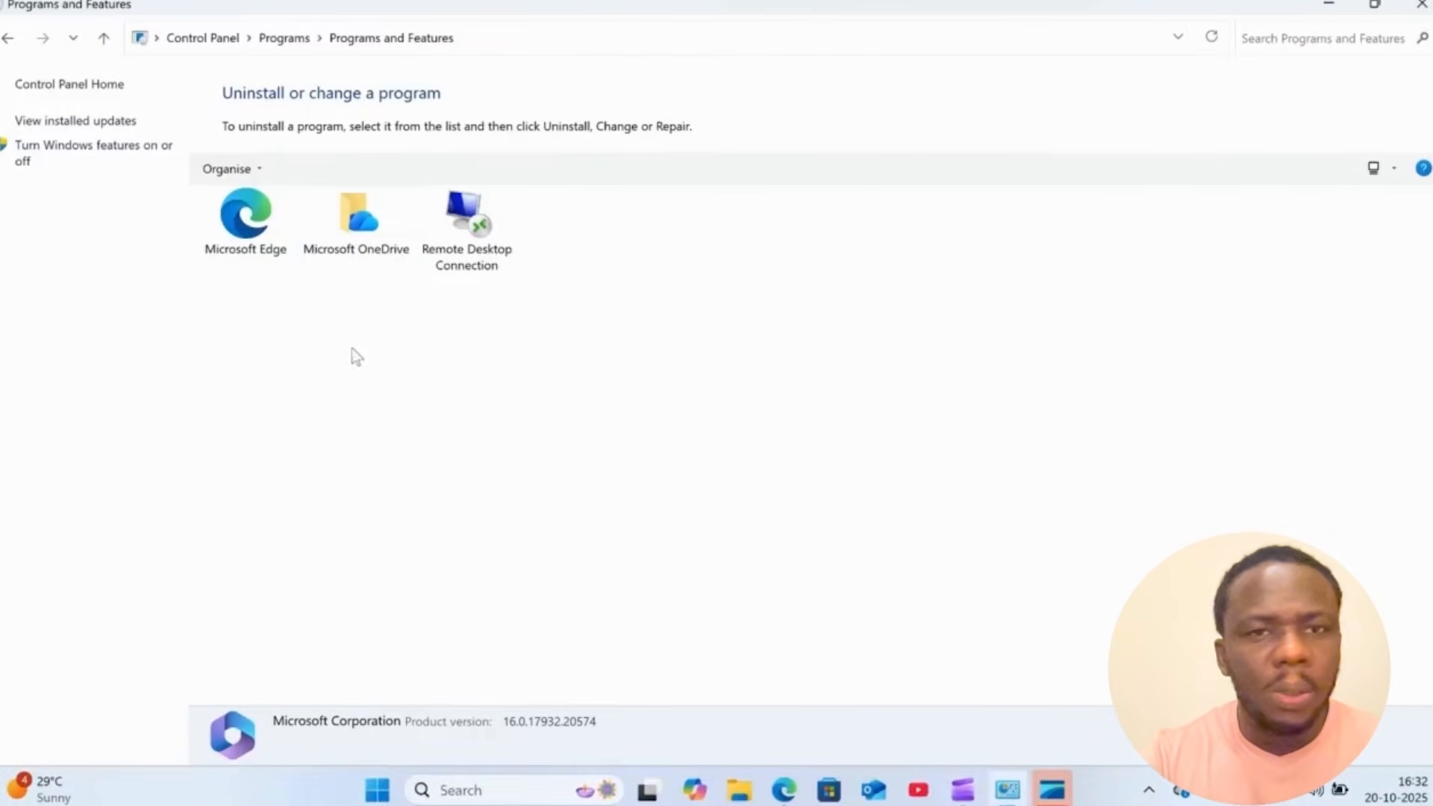
pyautogui.click(1420, 6)
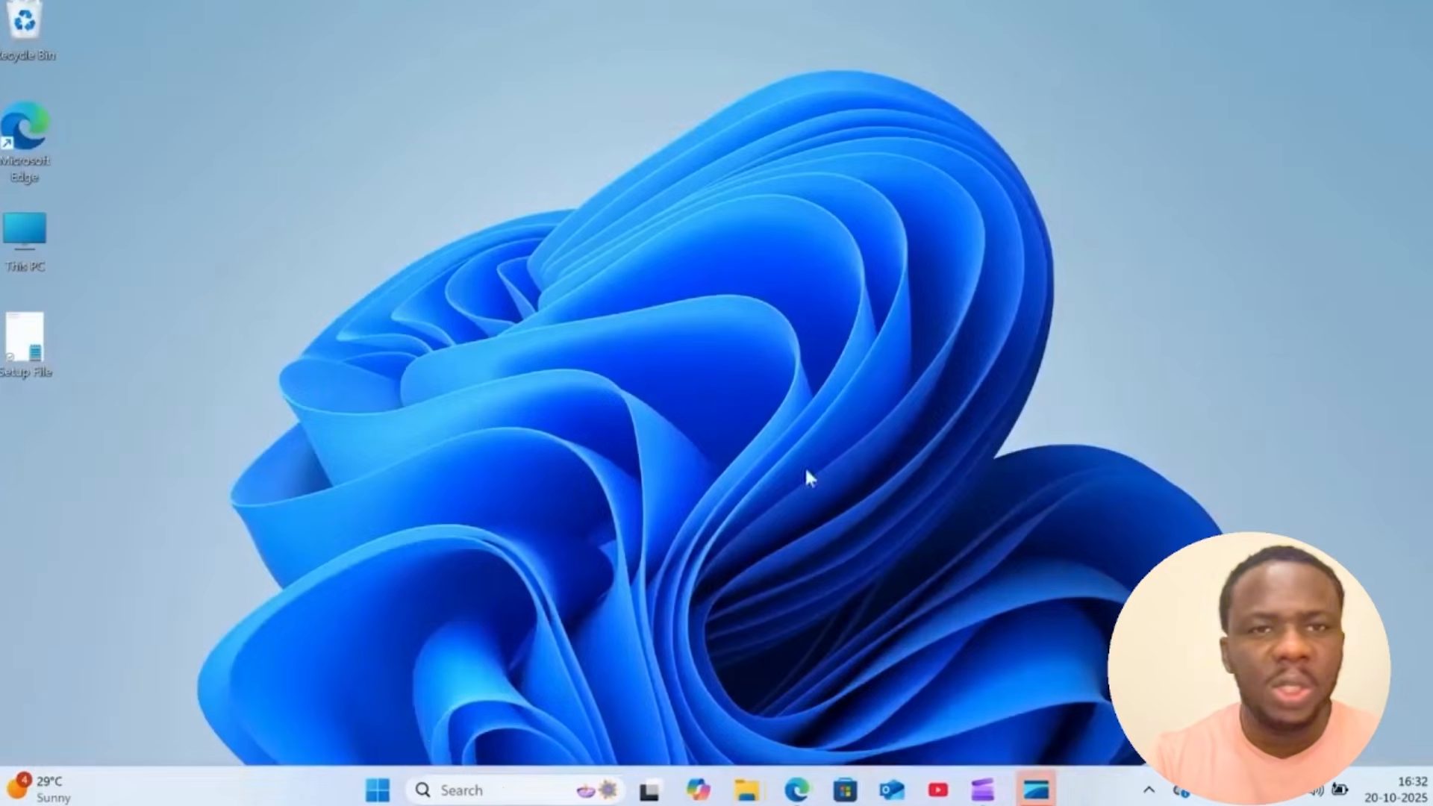
# - Open the Installed apps list in Windows Settings
pyautogui.click(401, 790)
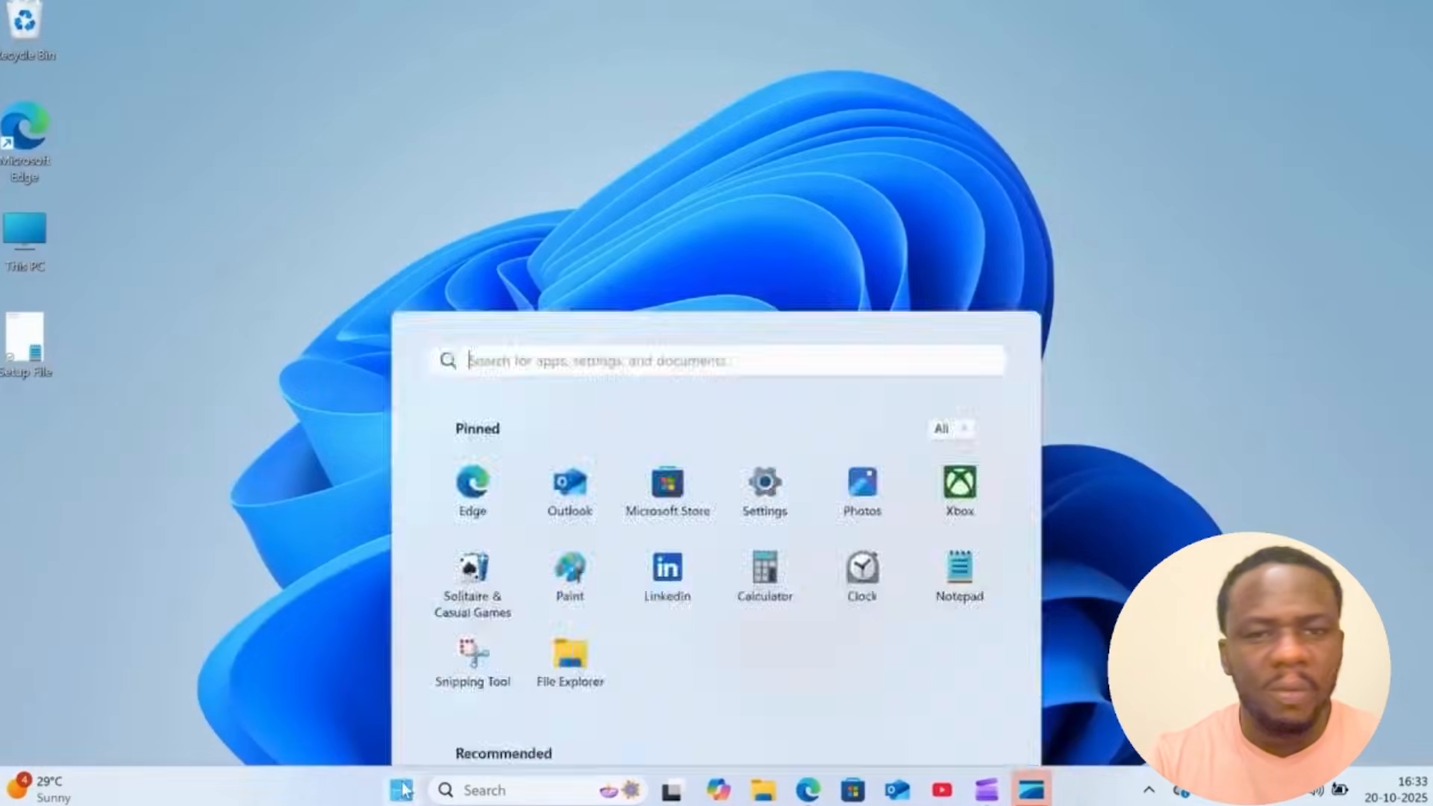
pyautogui.click(765, 202)
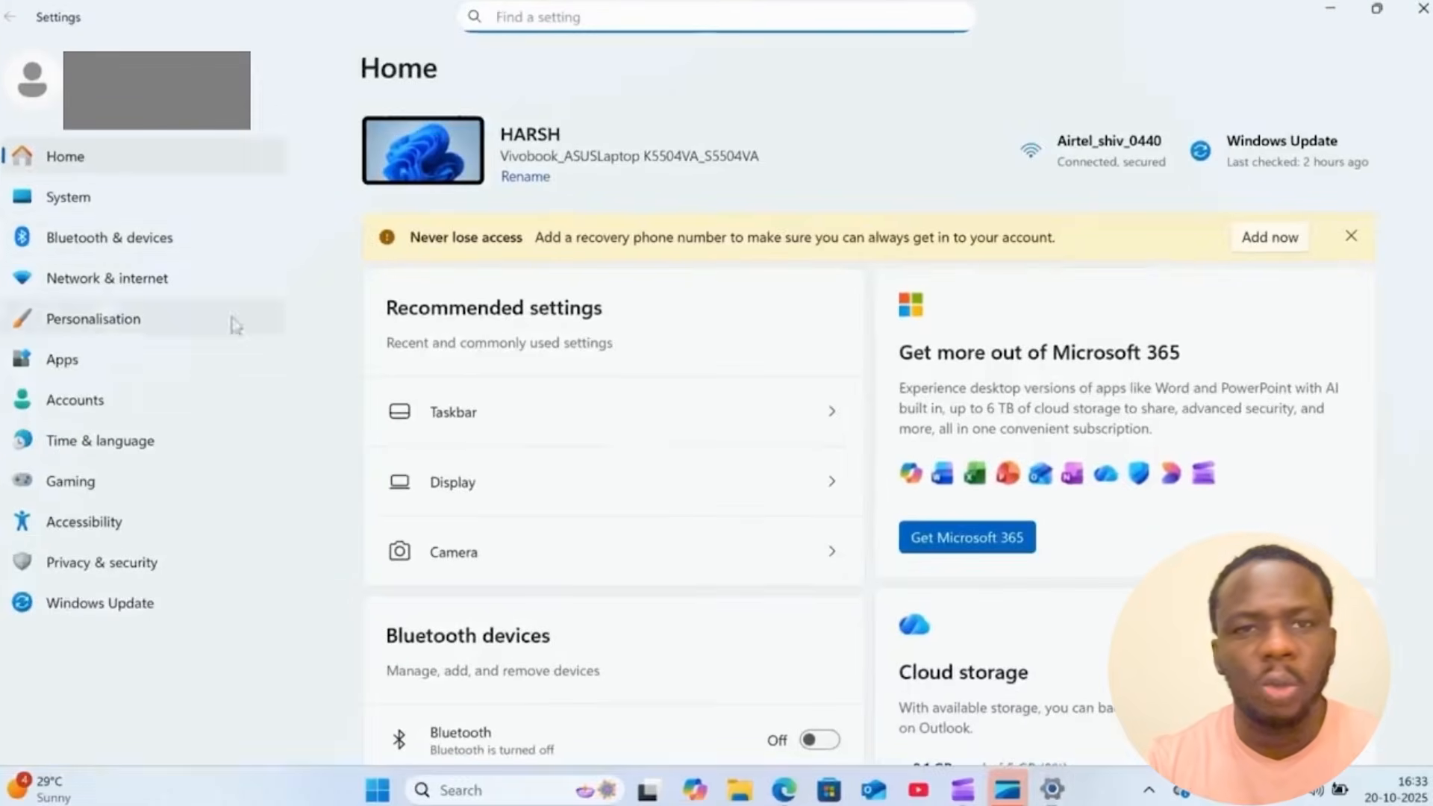
pyautogui.click(101, 200)
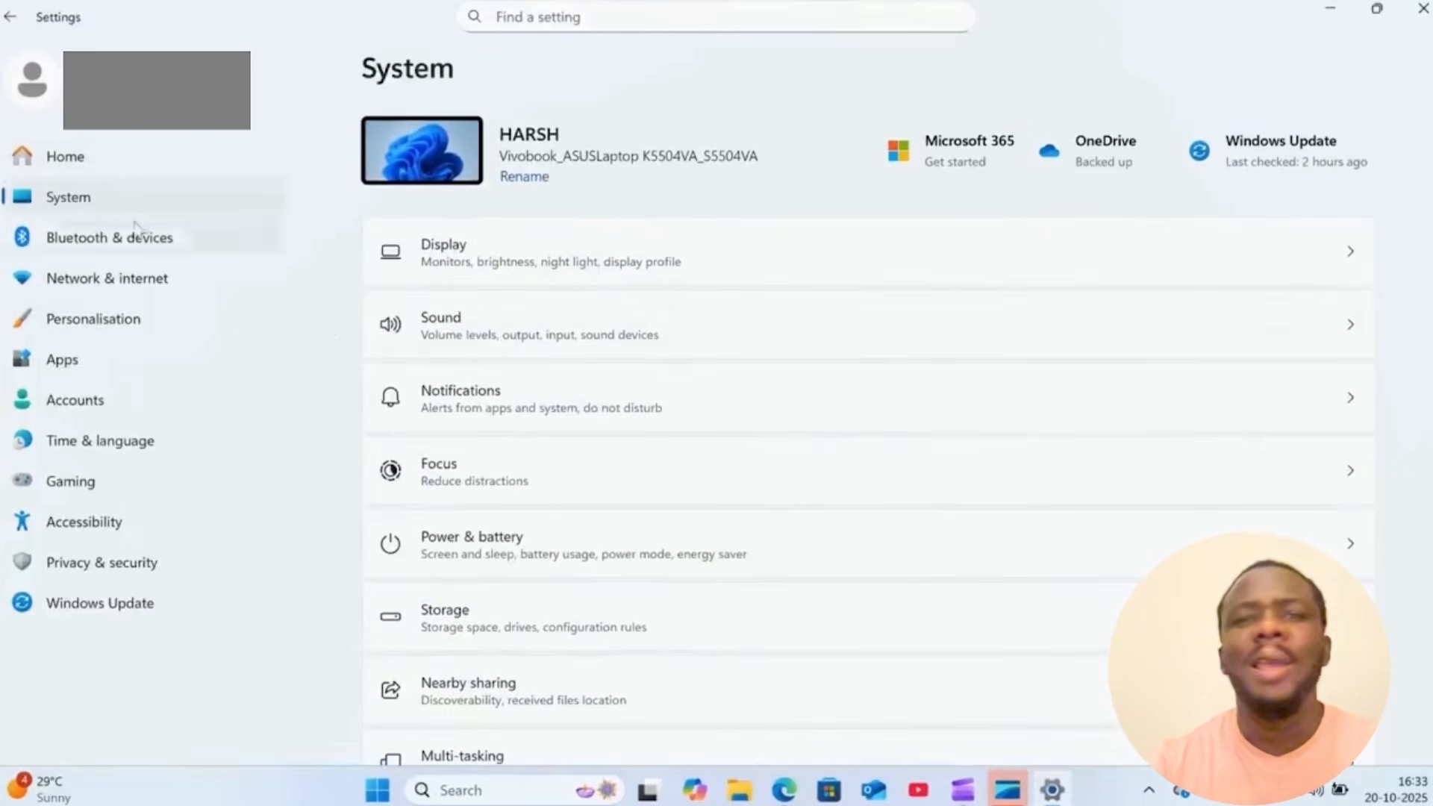
pyautogui.scroll(-2, 491, 491)
pyautogui.scroll(-8, 491, 492)
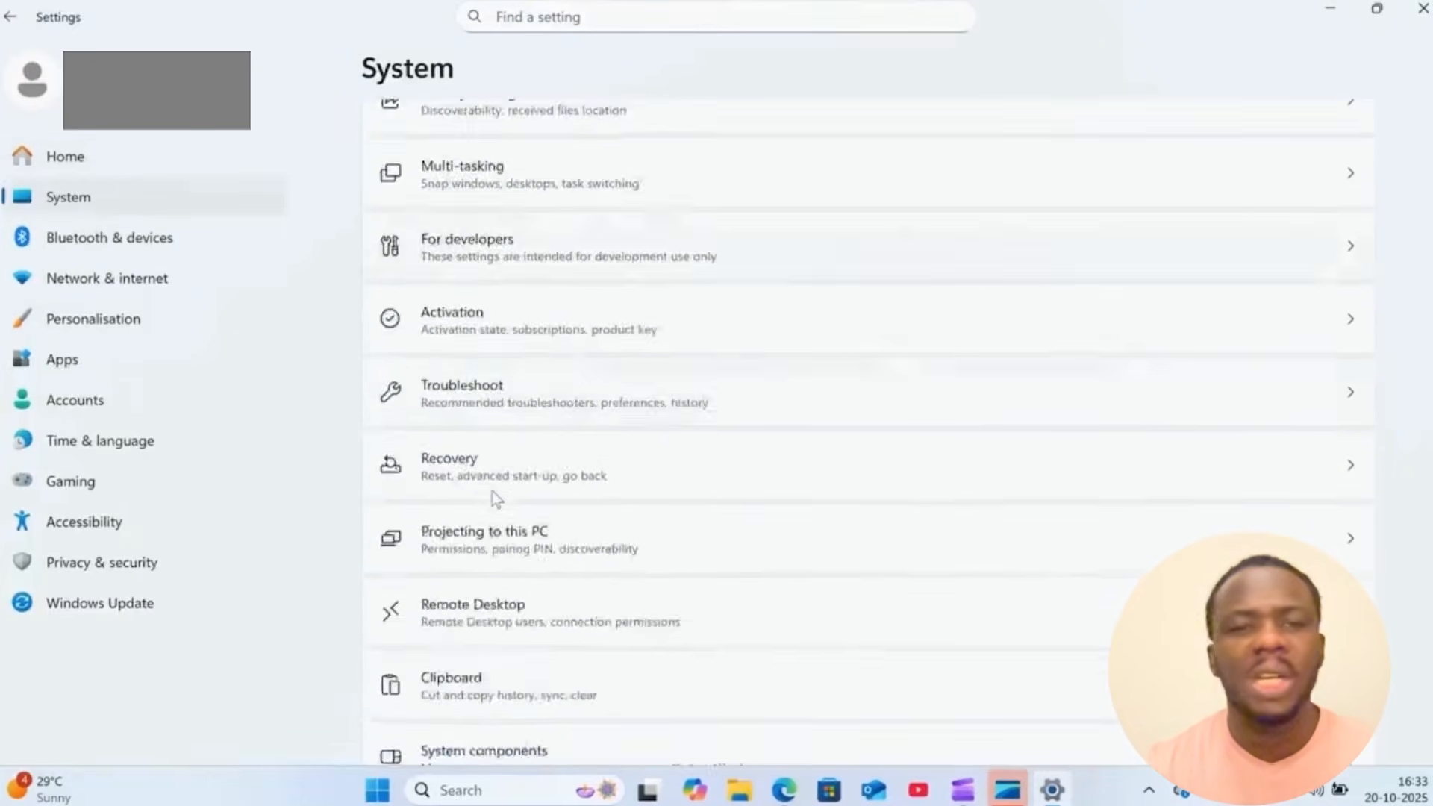
pyautogui.scroll(4, 491, 490)
pyautogui.click(90, 354)
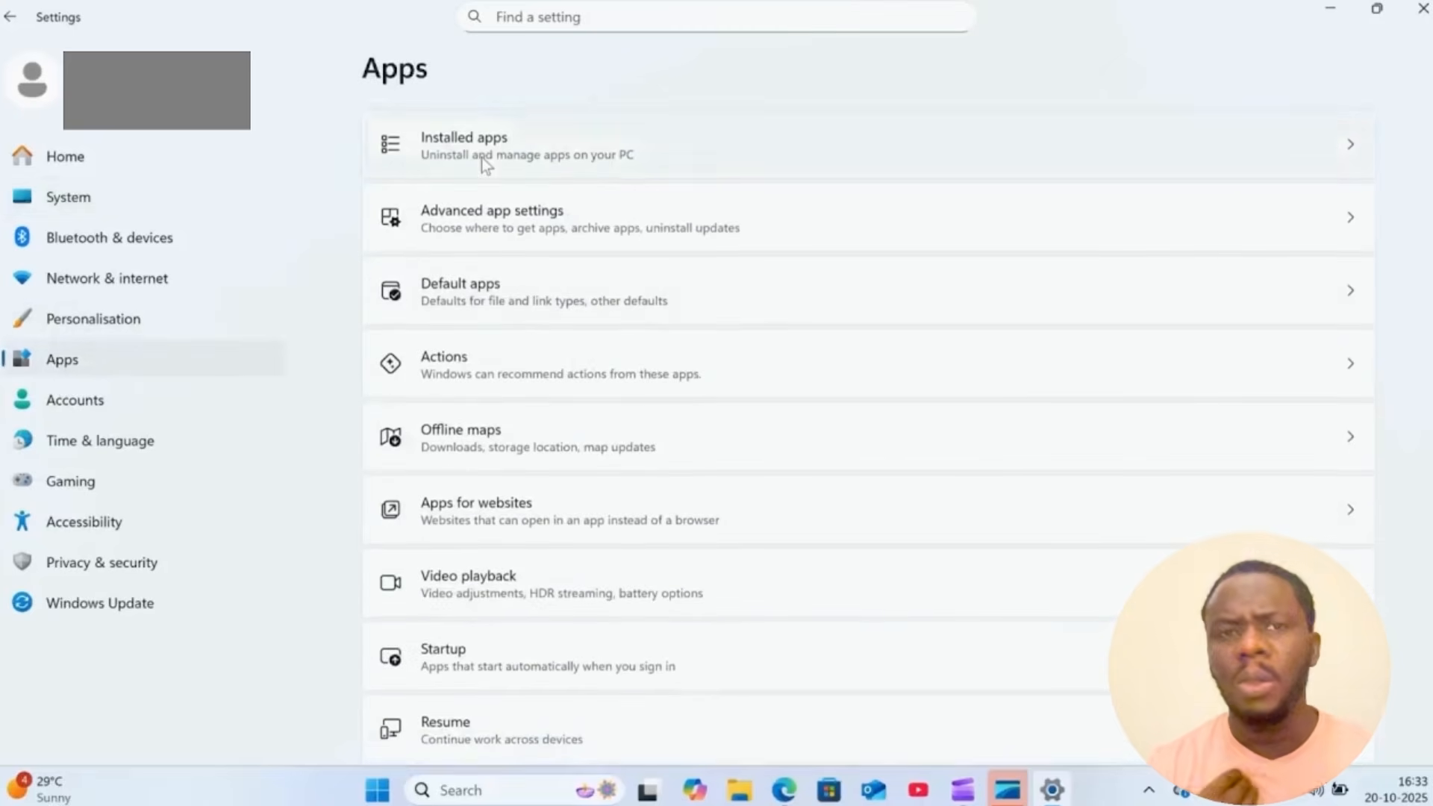
pyautogui.click(481, 159)
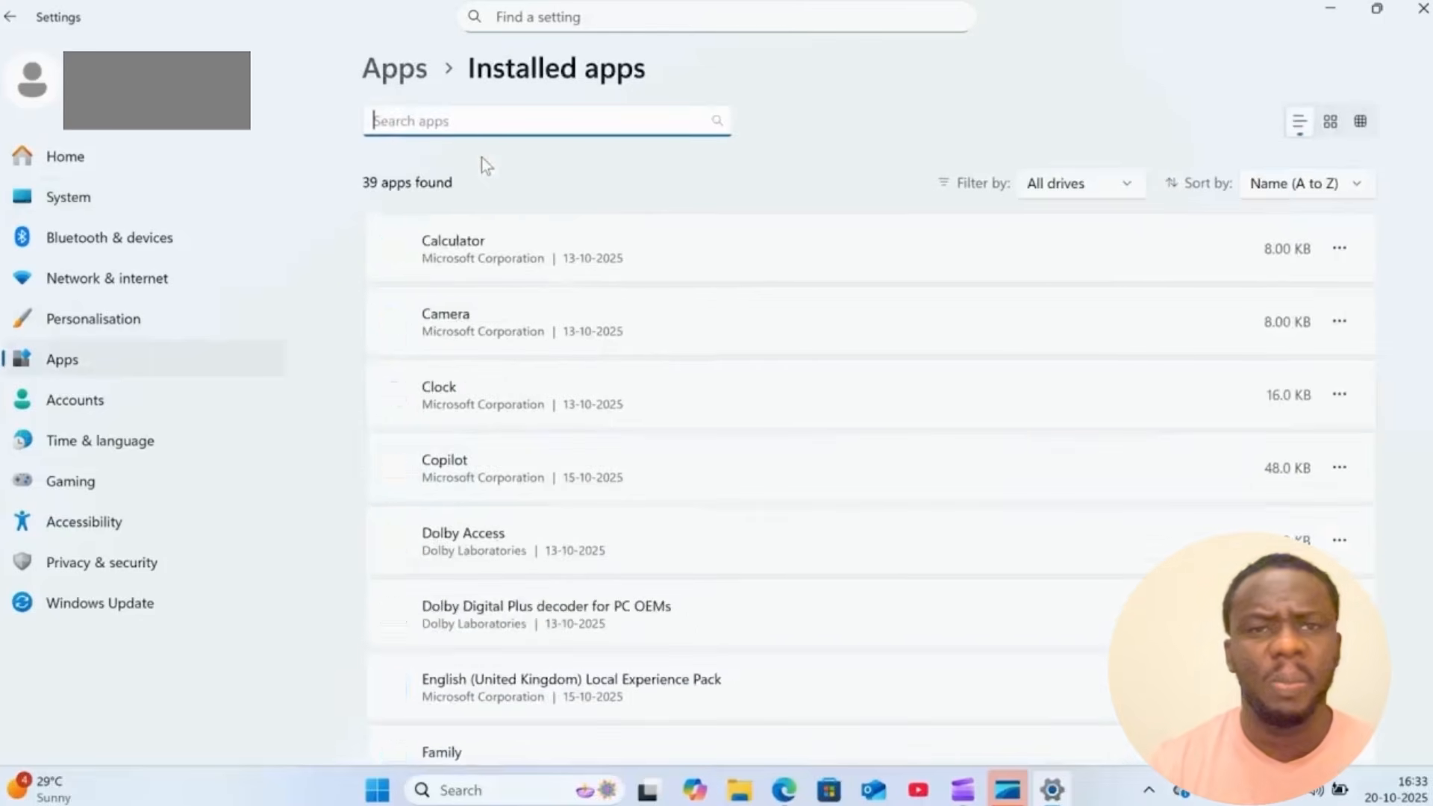
# - Search the installed apps for "office" to check for leftovers, and close Settings
pyautogui.write('off')
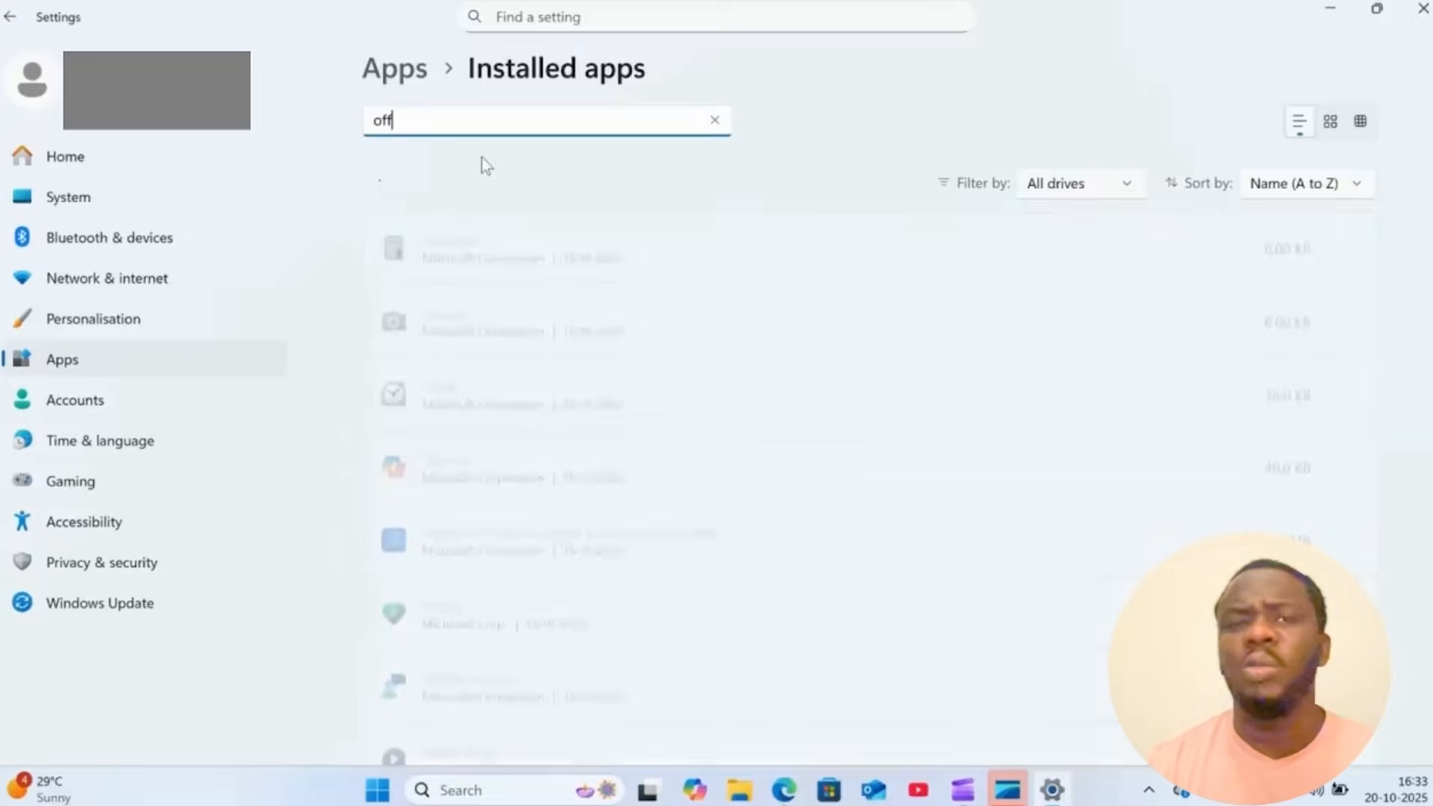
pyautogui.write('ice')
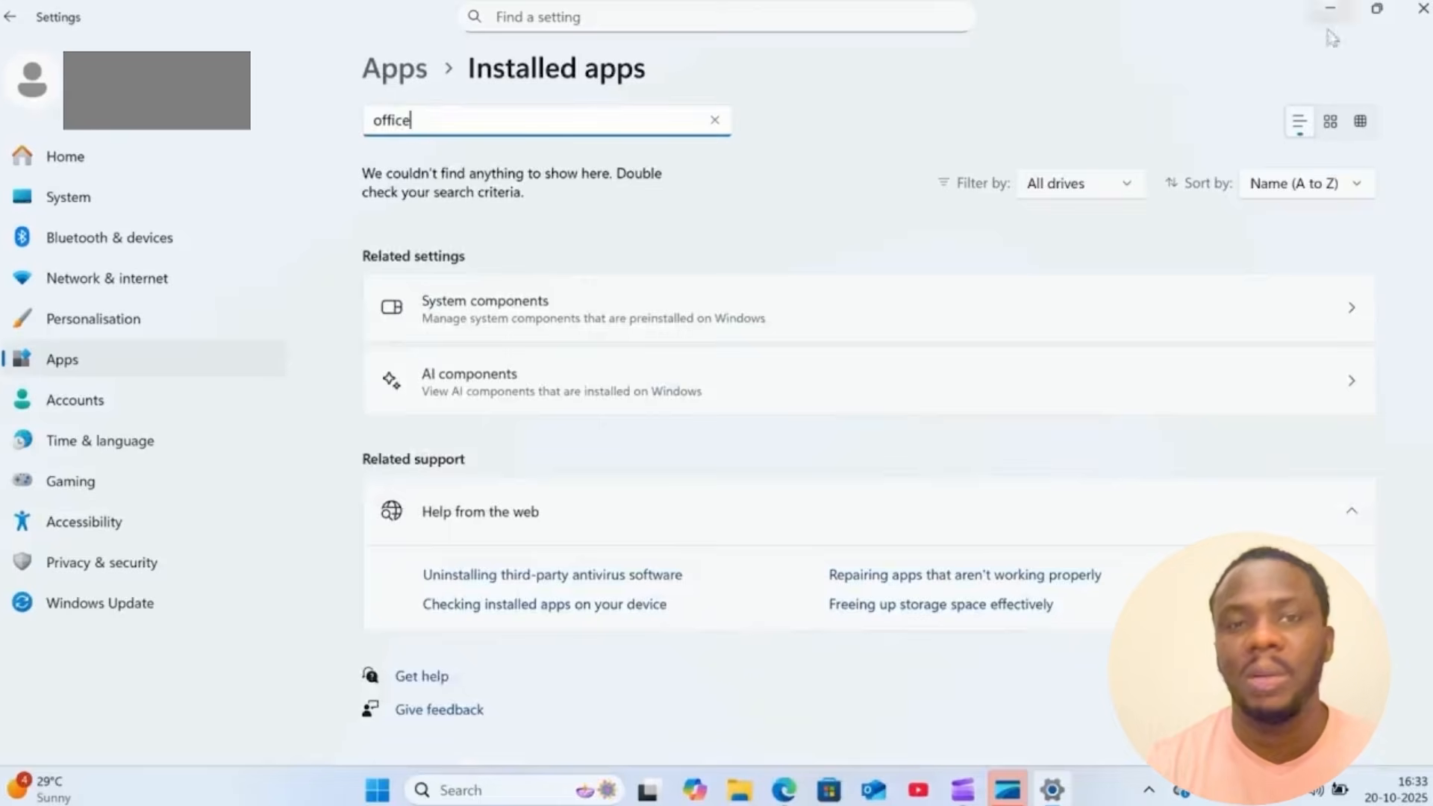
pyautogui.click(1423, 8)
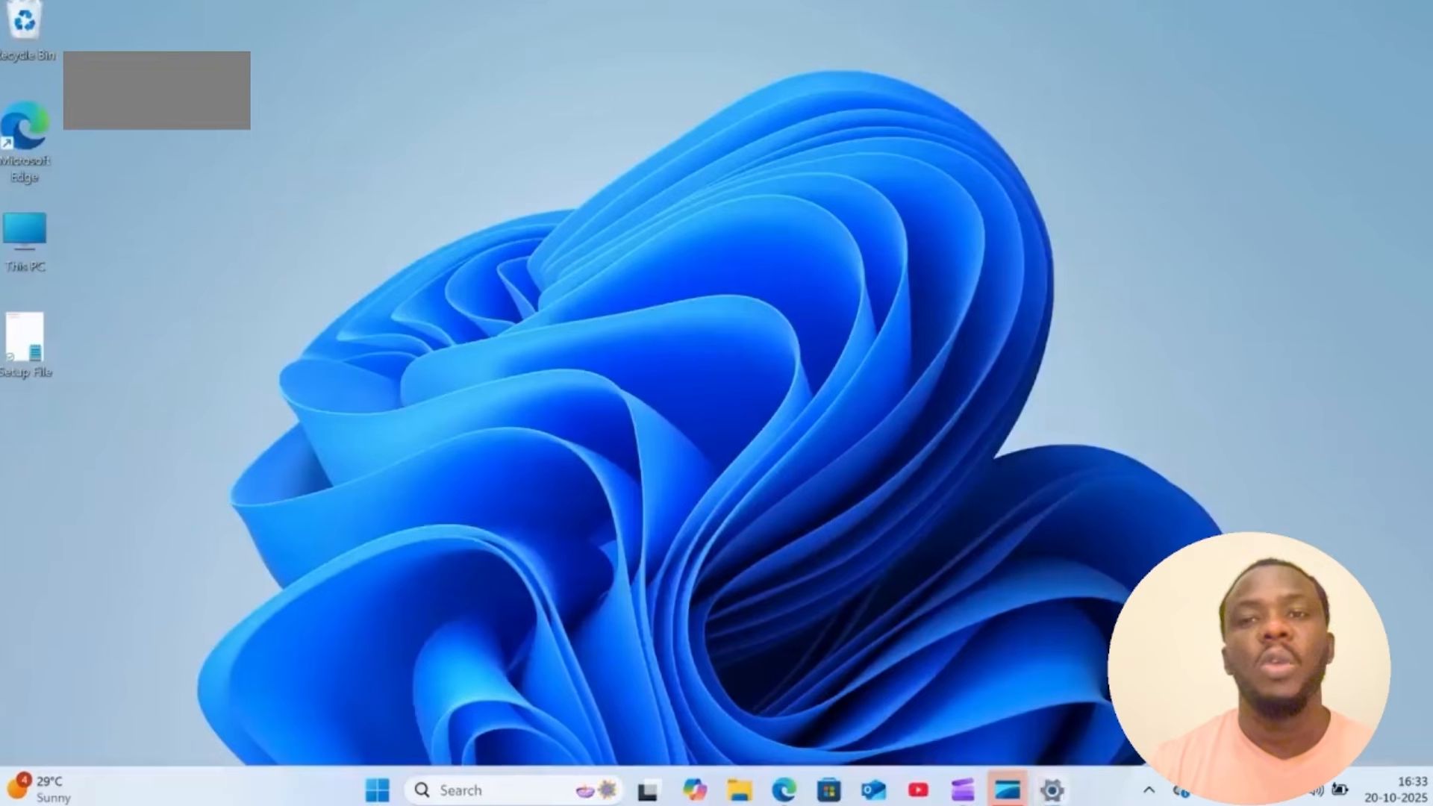
# - Delete the MS Office 2024 folder from the OS (C:) drive
pyautogui.doubleClick(25, 255)
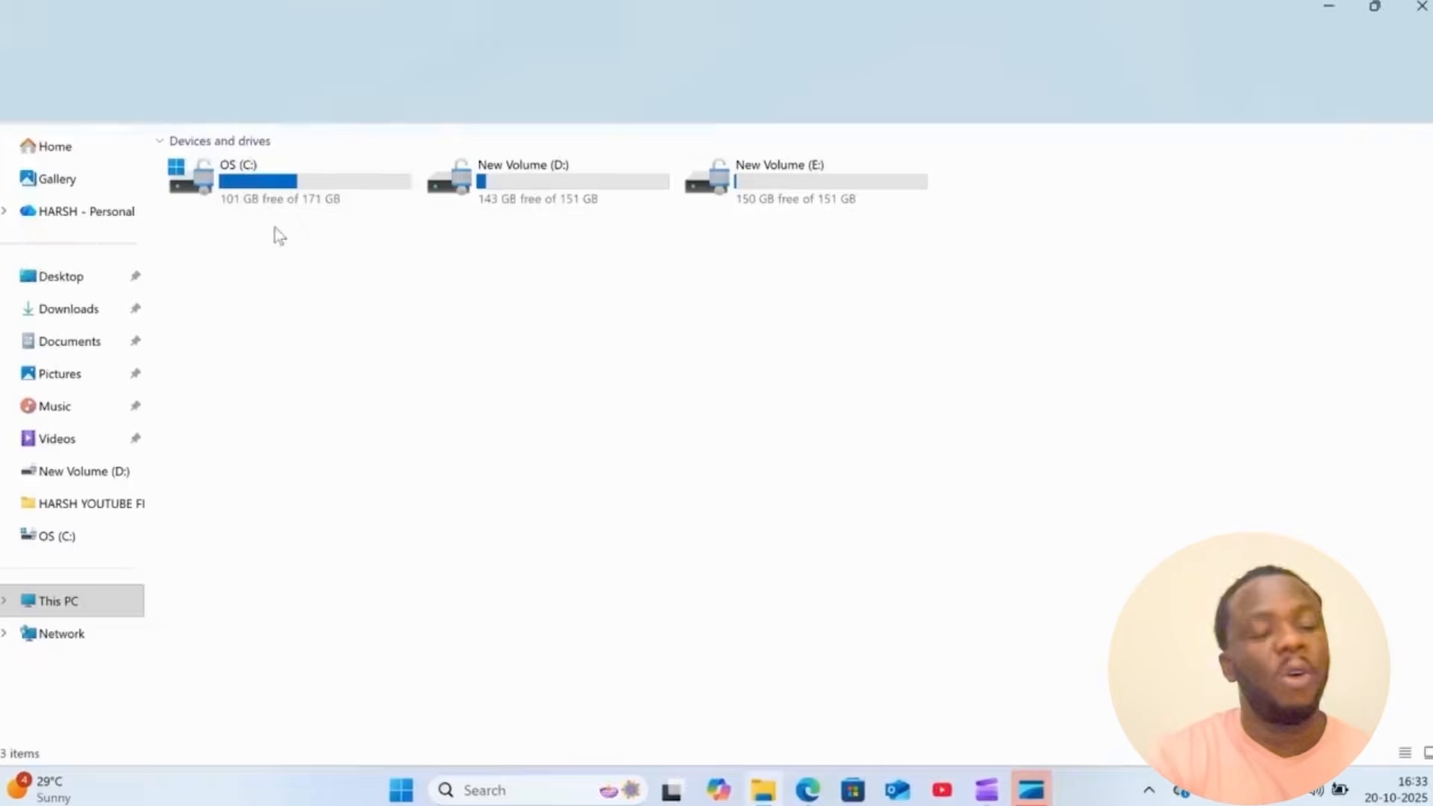
pyautogui.doubleClick(276, 191)
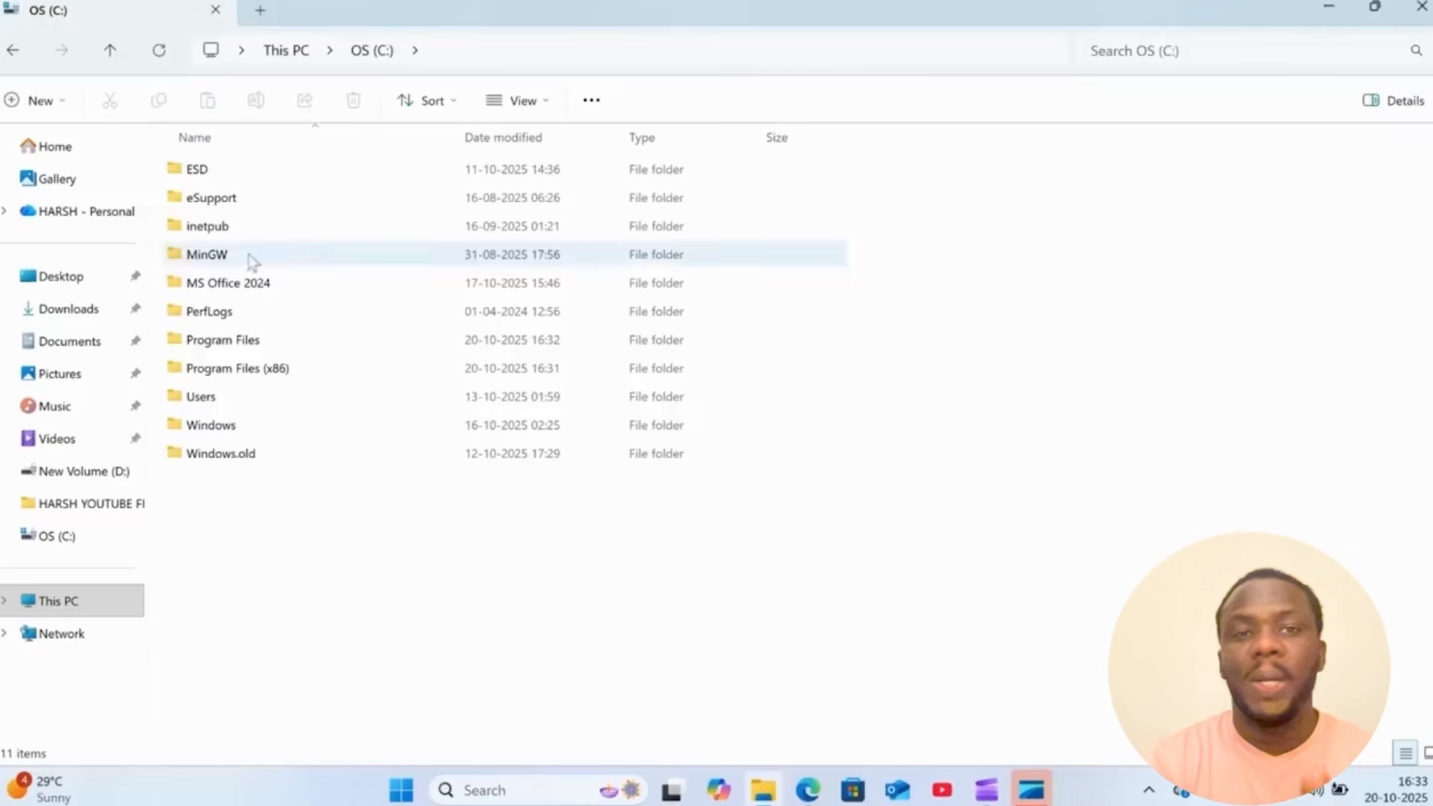
pyautogui.click(249, 295)
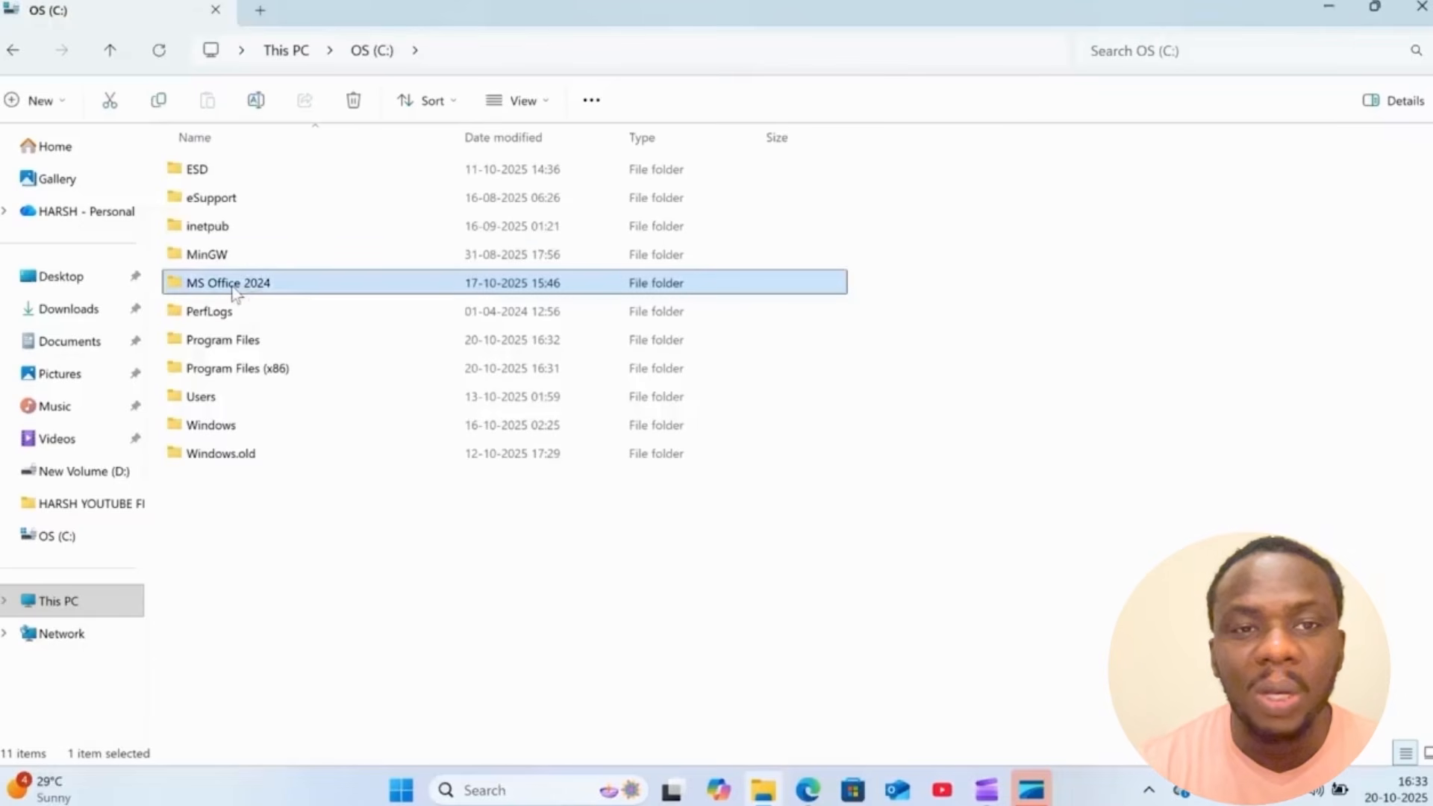
pyautogui.rightClick(234, 291)
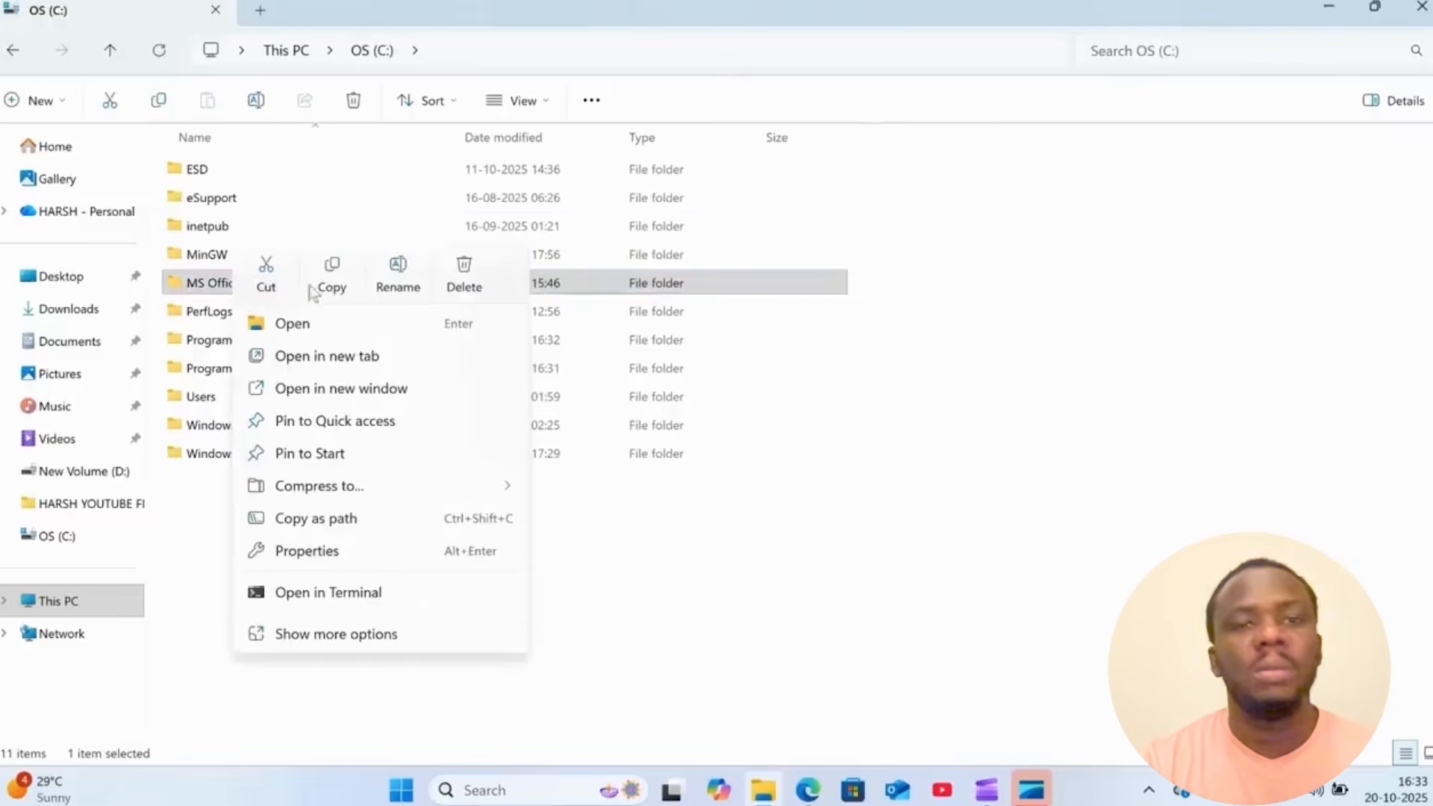
pyautogui.click(454, 287)
# - Check the Program Files and Program Files (x86) folders on the C: drive for leftover Office folders
pyautogui.doubleClick(307, 311)
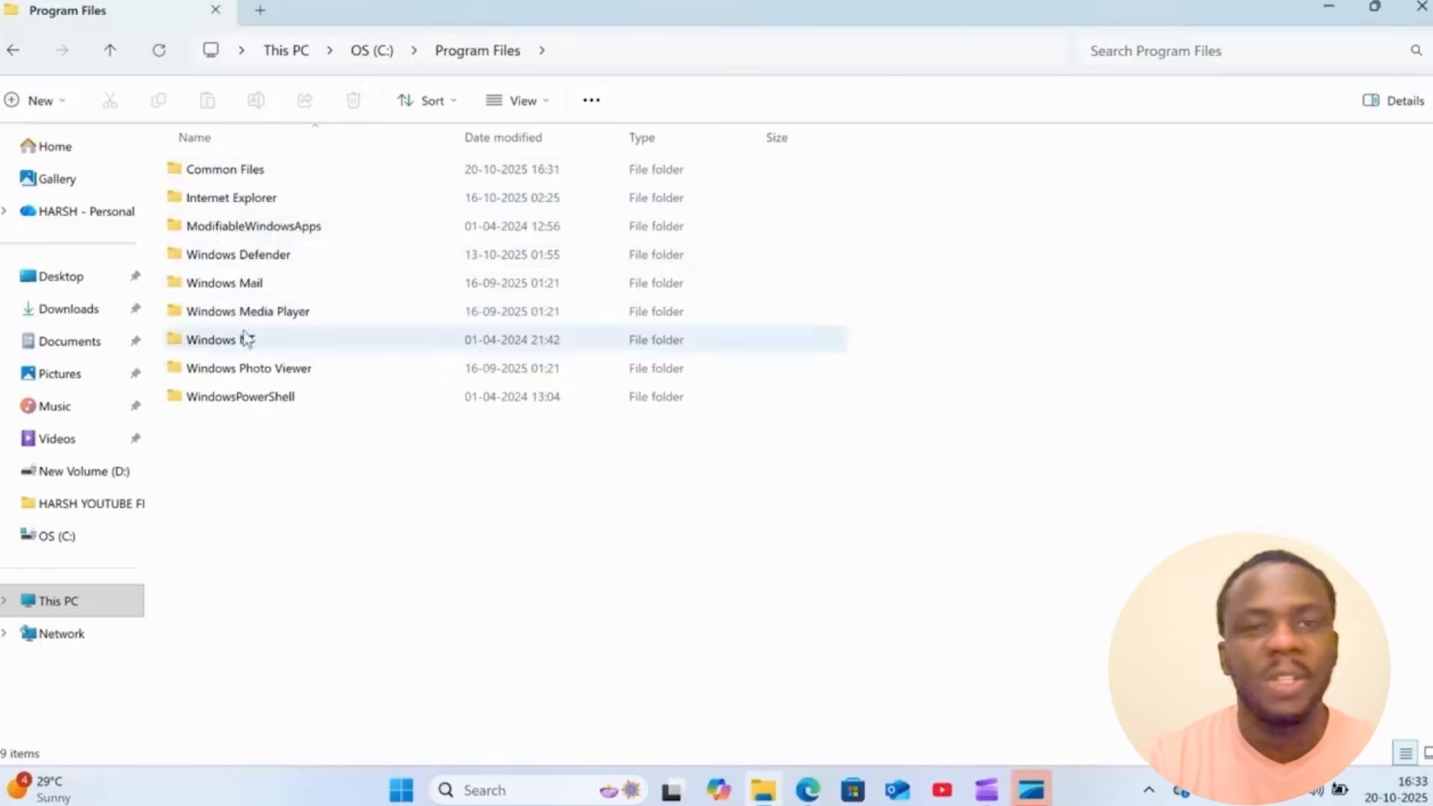
pyautogui.click(12, 51)
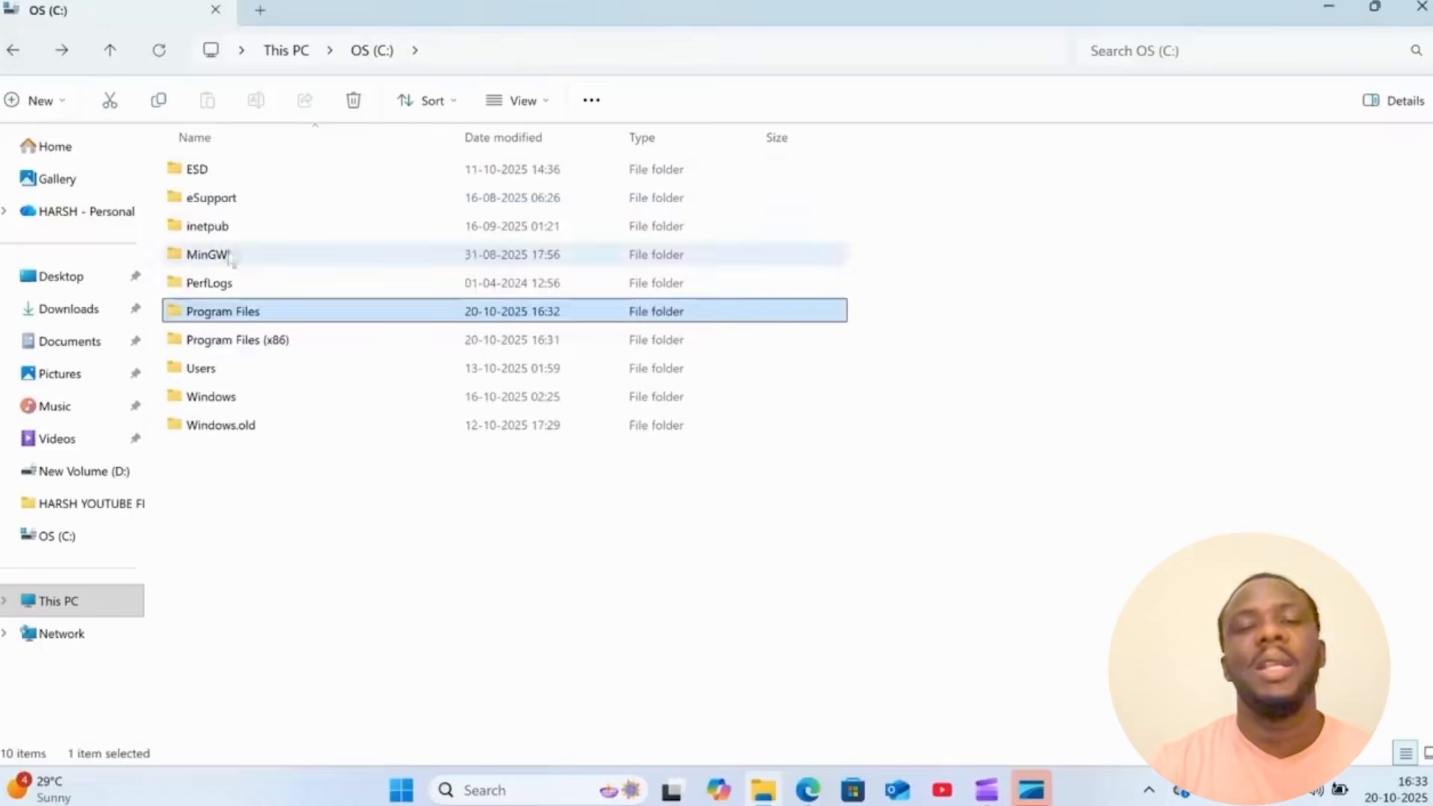
pyautogui.doubleClick(220, 337)
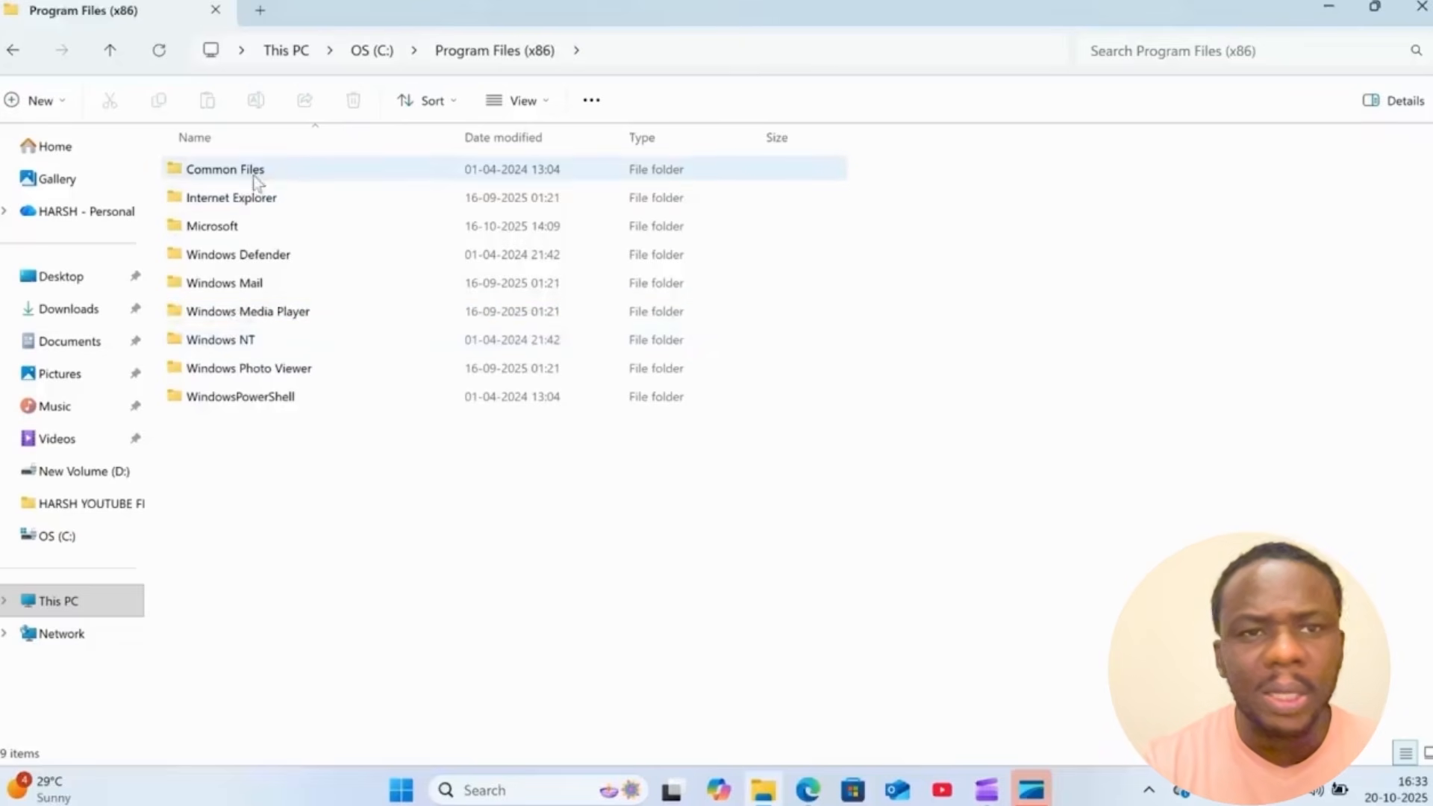
# - Try to delete the Microsoft folder from Program Files (x86)
pyautogui.rightClick(241, 228)
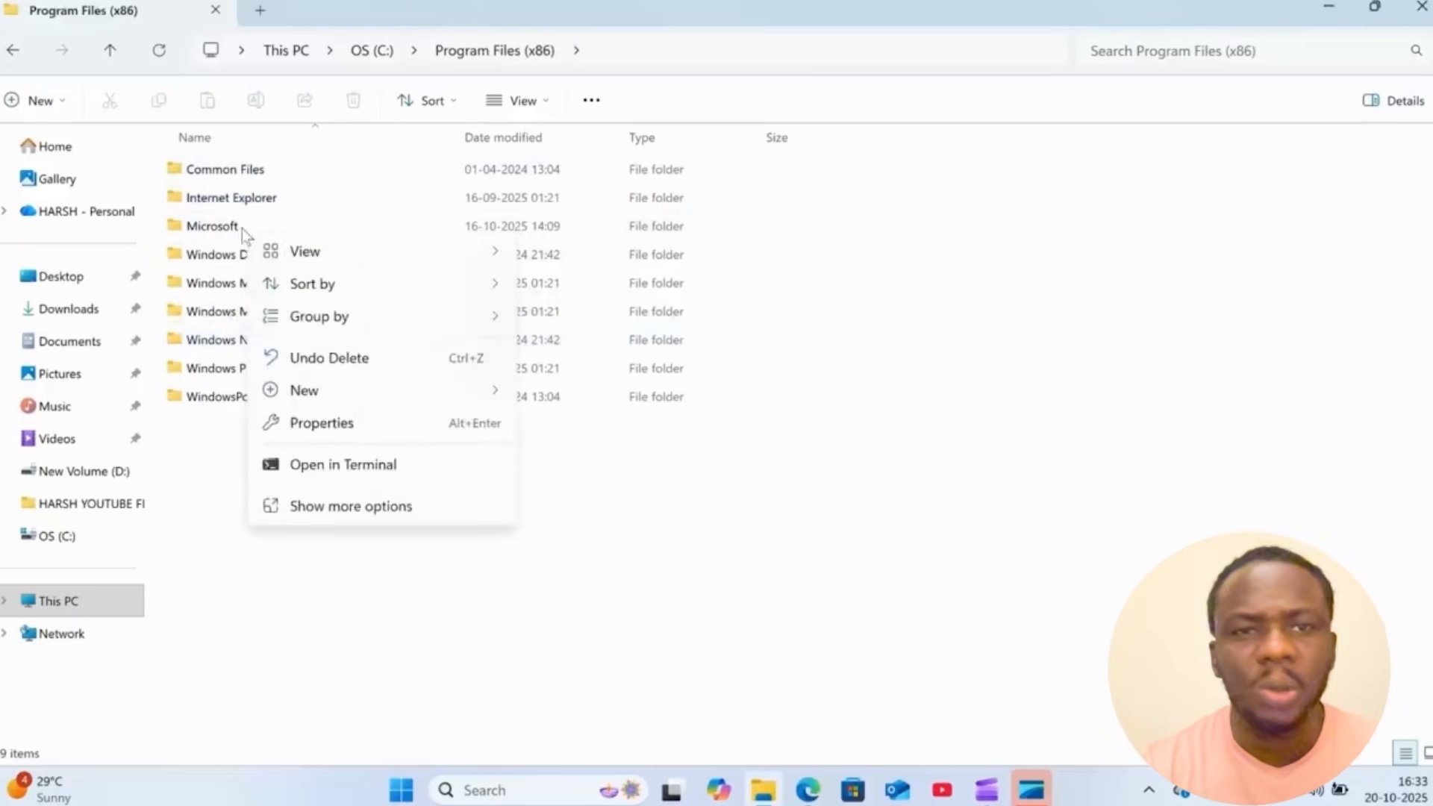
pyautogui.press('Escape')
pyautogui.click(231, 228)
pyautogui.rightClick(231, 227)
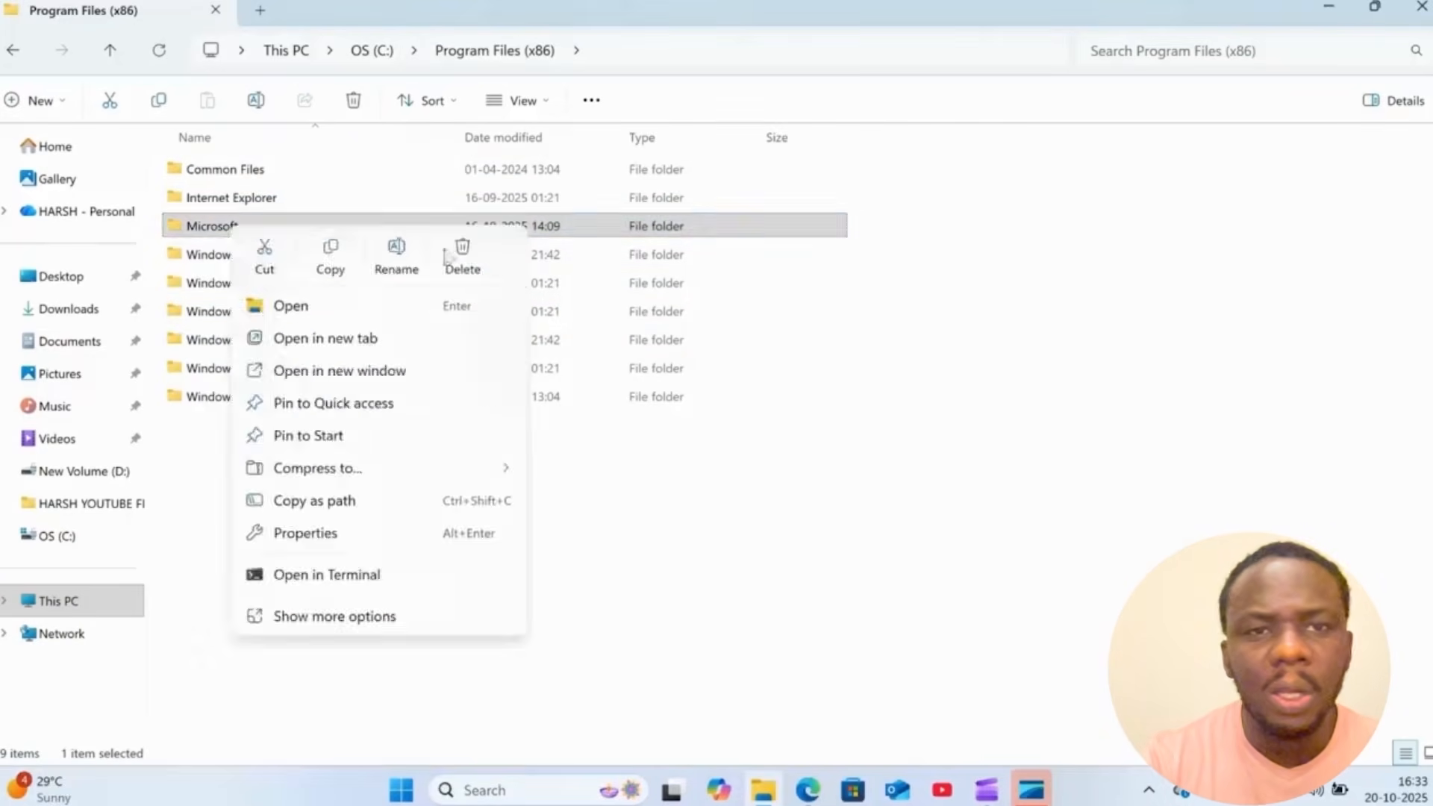
pyautogui.click(465, 254)
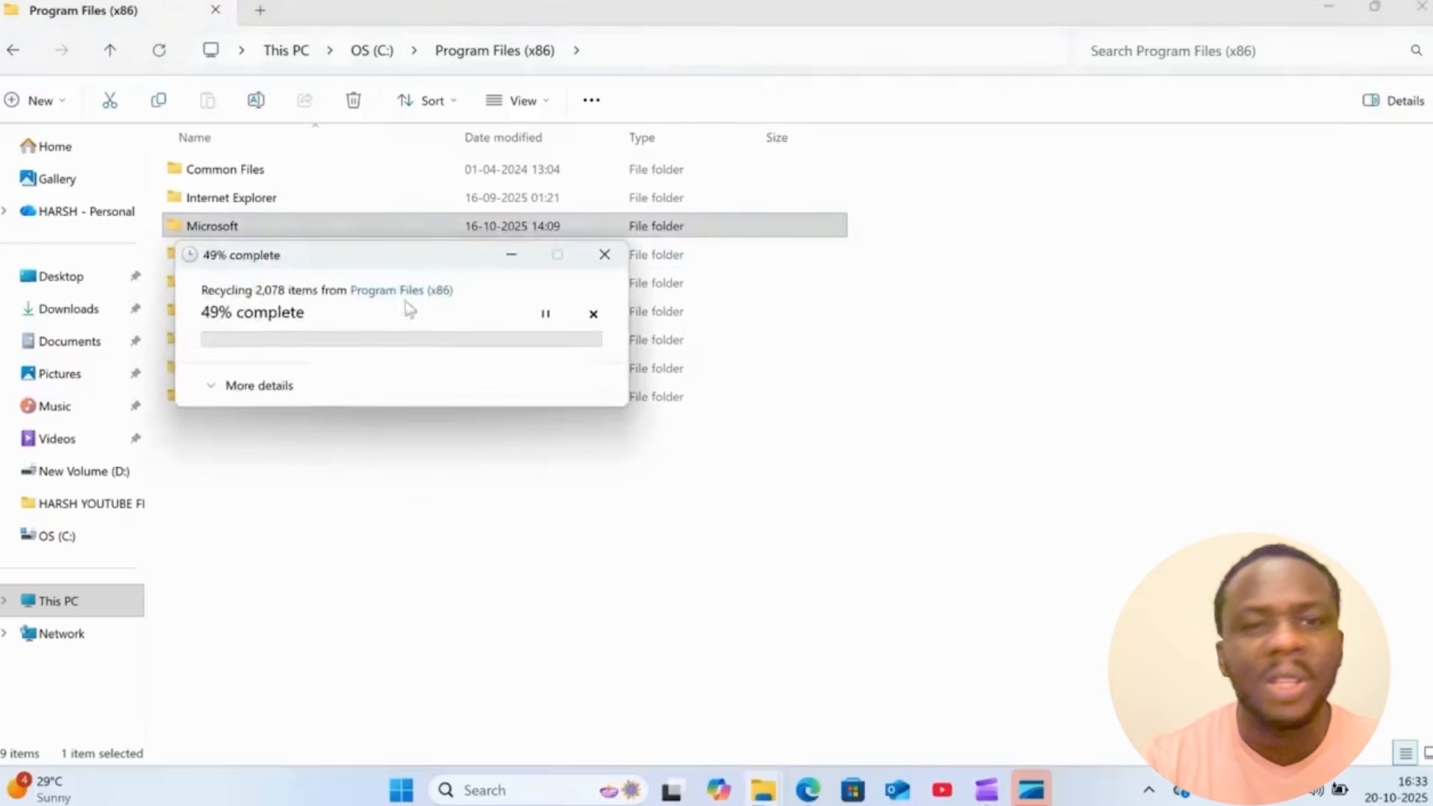
pyautogui.click(604, 255)
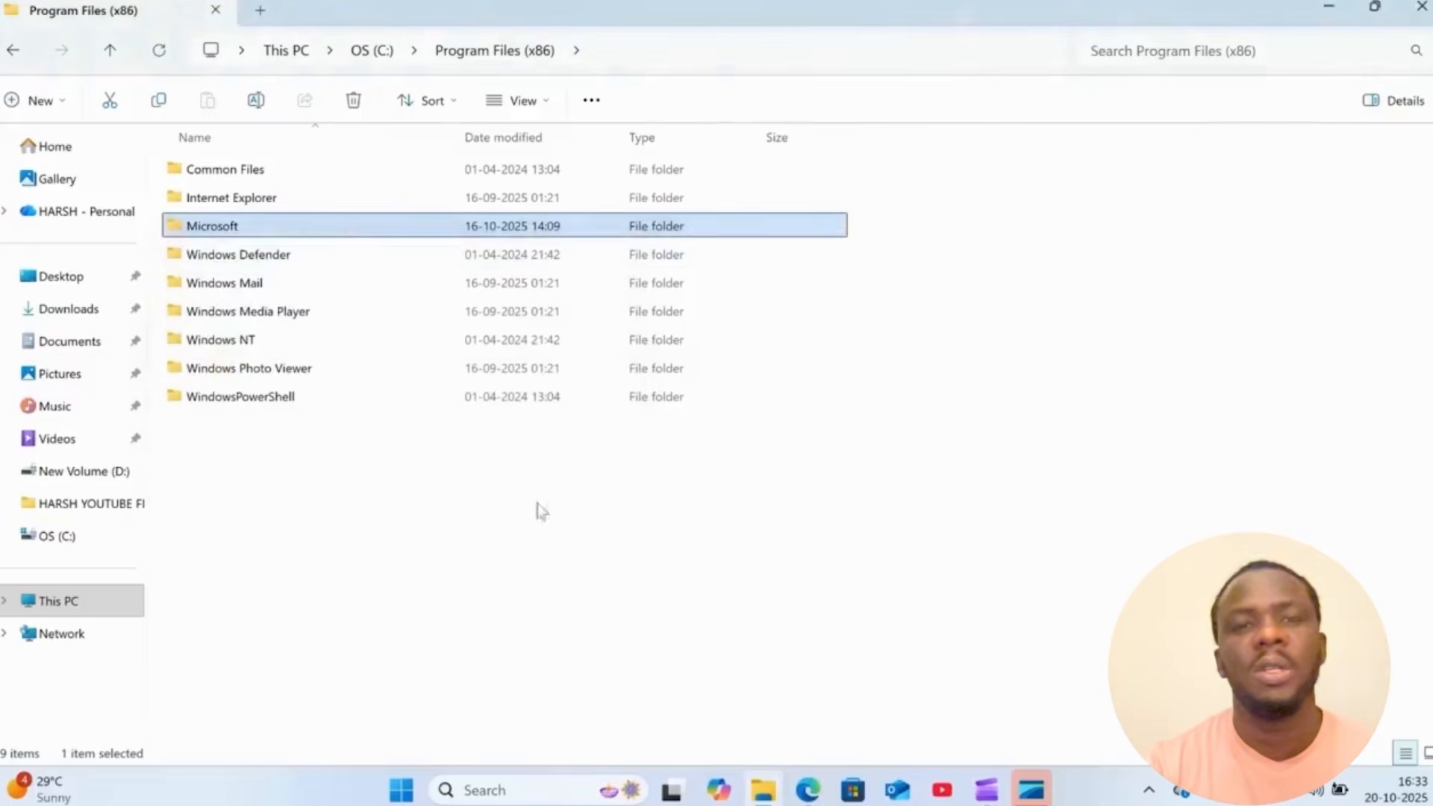
# - Deselect the Microsoft folder and close the File Explorer window
pyautogui.click(527, 492)
pyautogui.click(1421, 7)
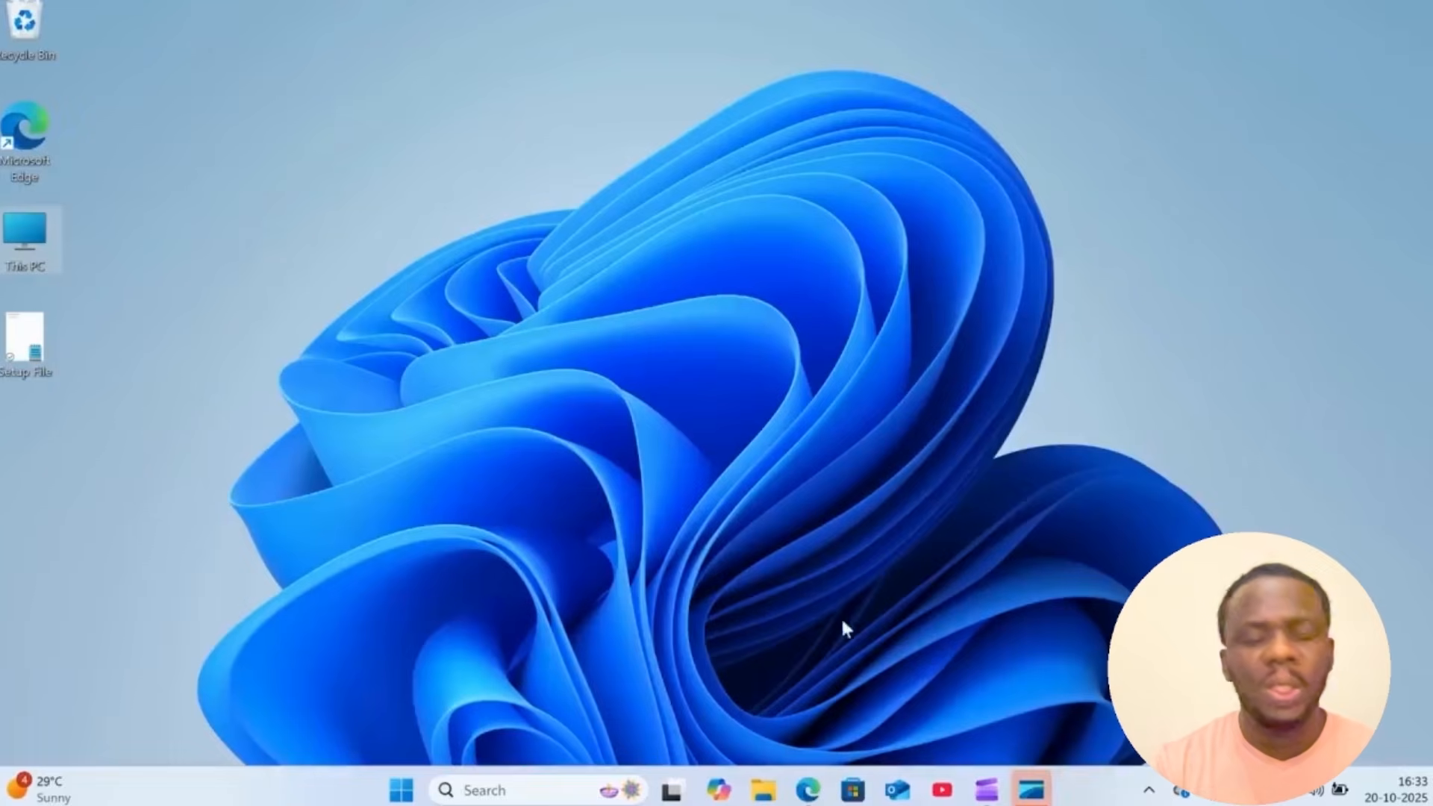
# - Switch to Microsoft Edge and search Google for "office deployment tool"
pyautogui.click(808, 790)
pyautogui.click(445, 308)
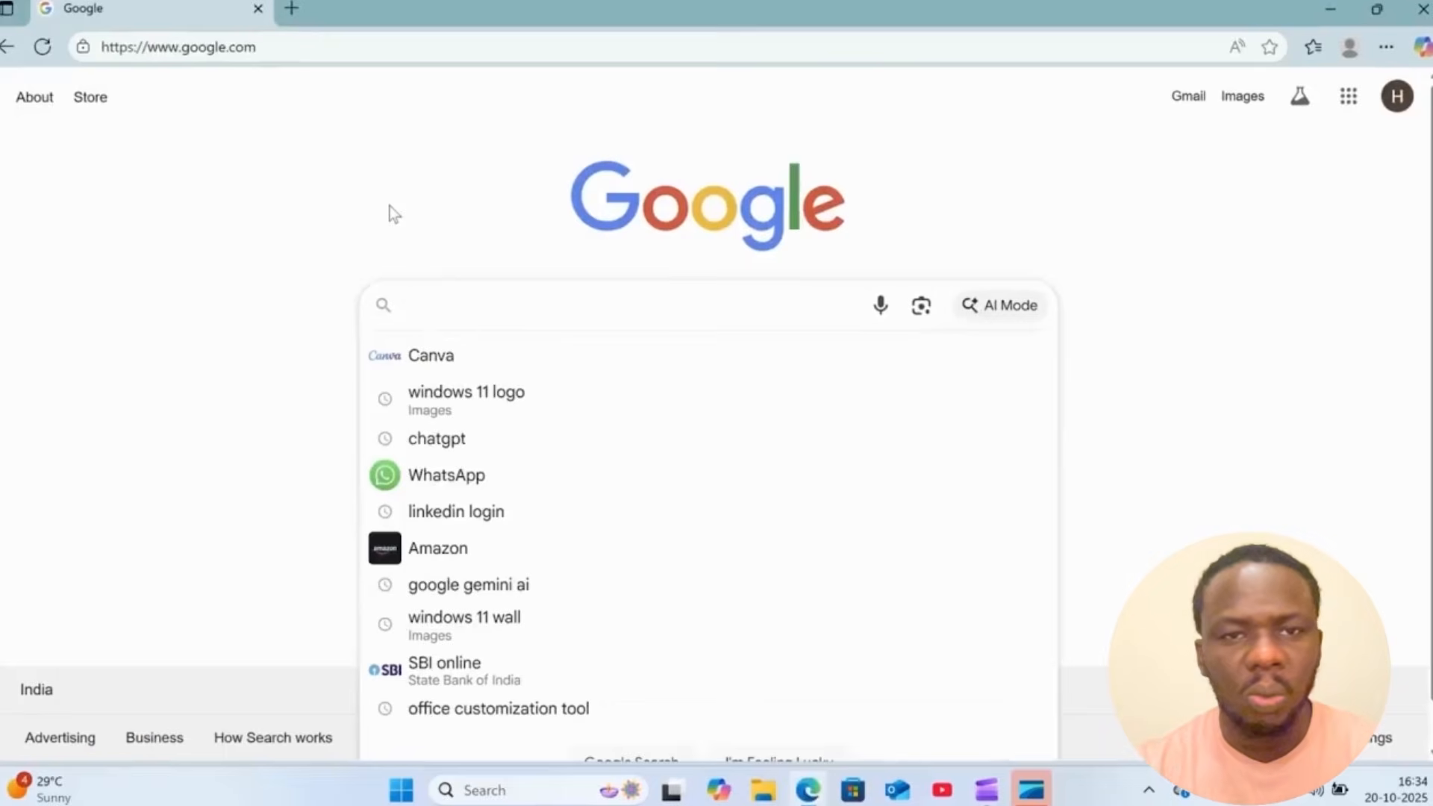
pyautogui.write('off')
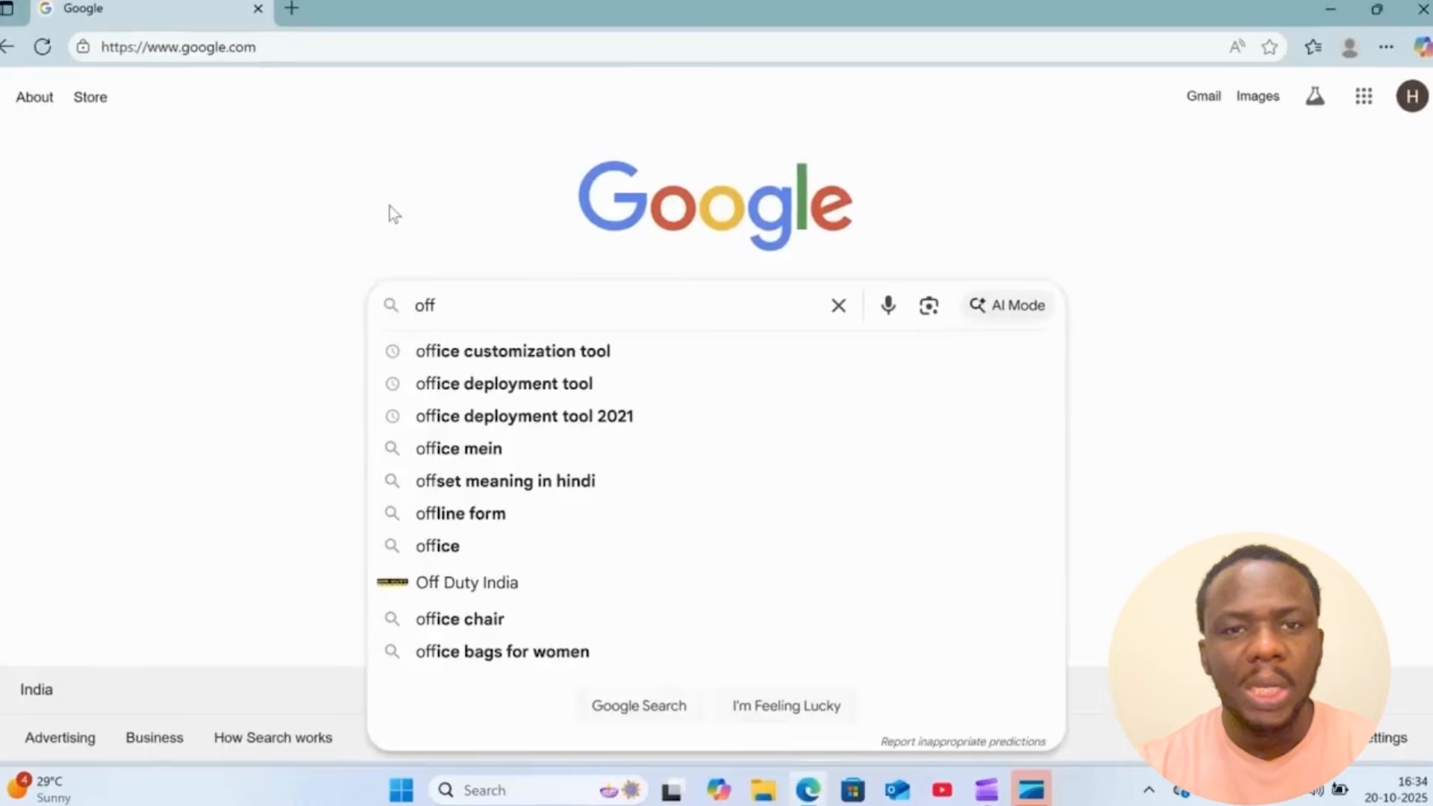
pyautogui.press('Down')
pyautogui.press('Down')
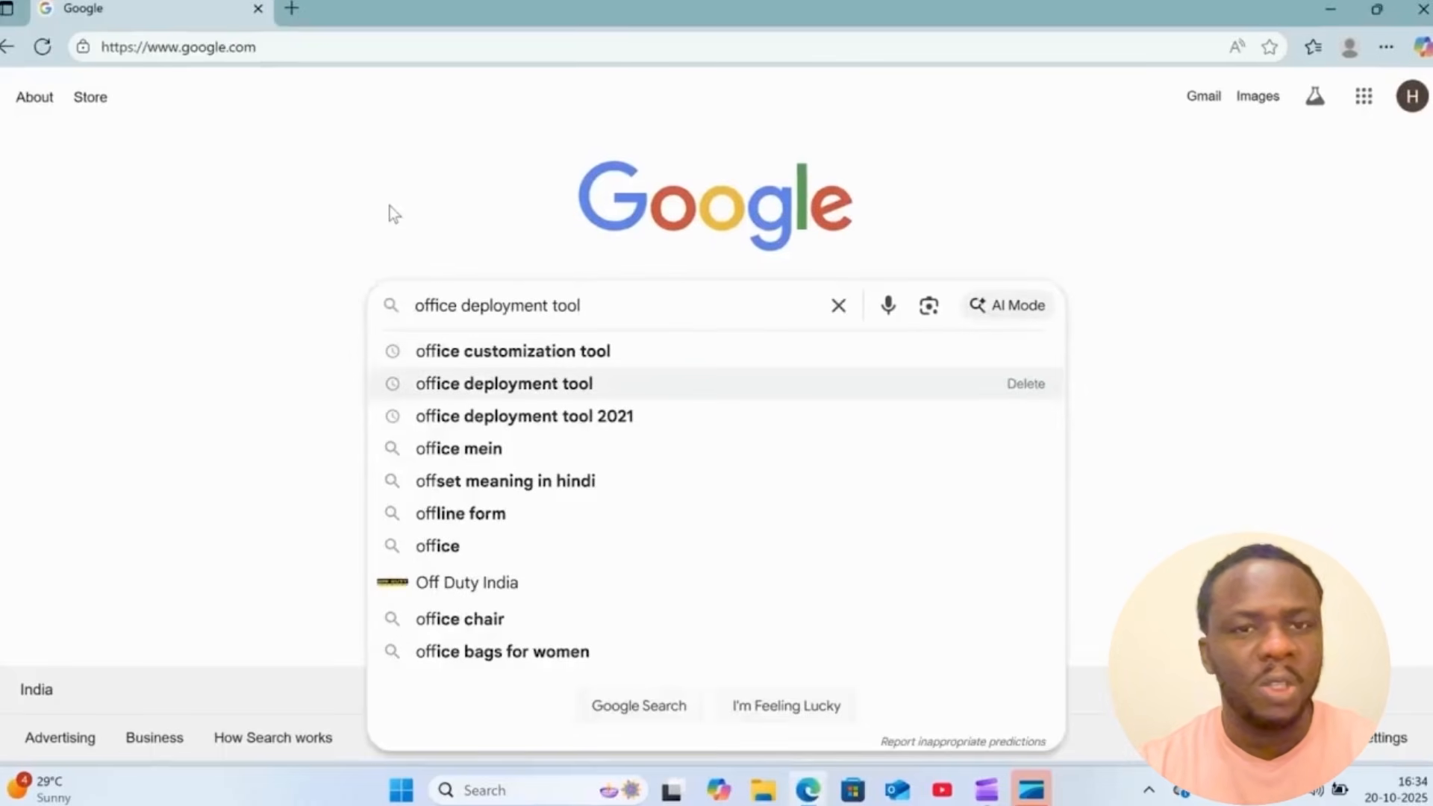
pyautogui.press('Return')
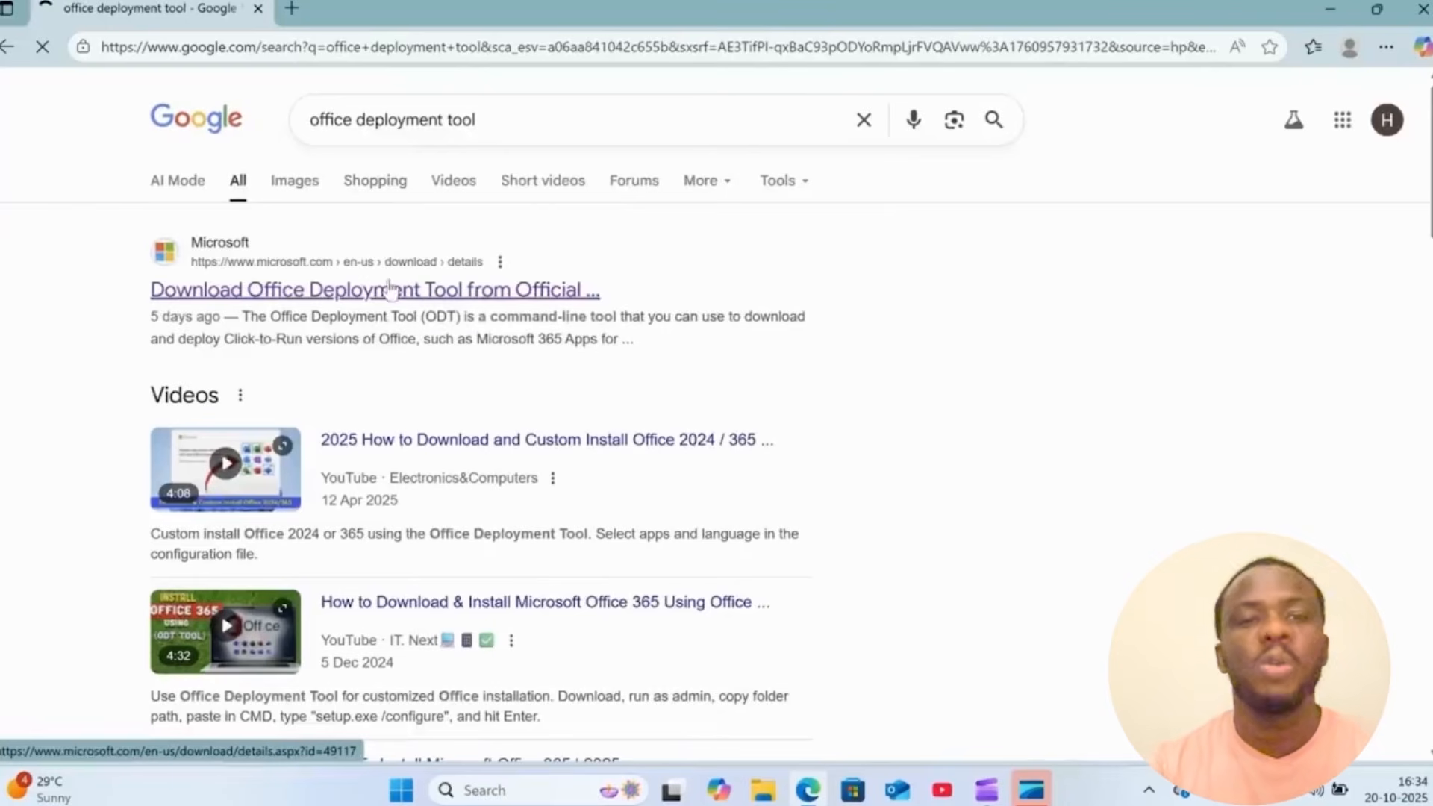
# - Download the Office Deployment Tool from the official Microsoft Download Center page and minimize the browser
pyautogui.click(317, 299)
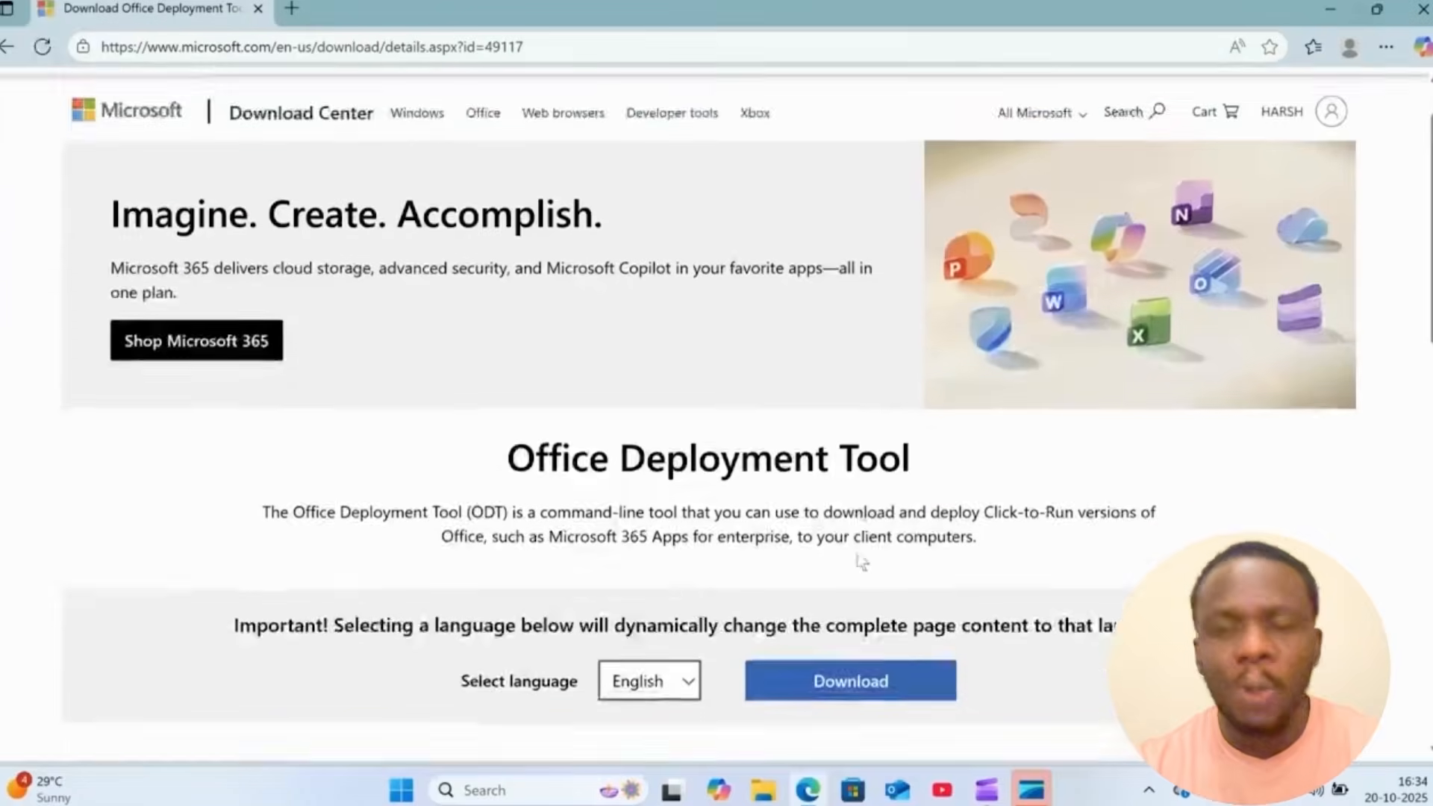
pyautogui.scroll(-2, 858, 537)
pyautogui.click(859, 550)
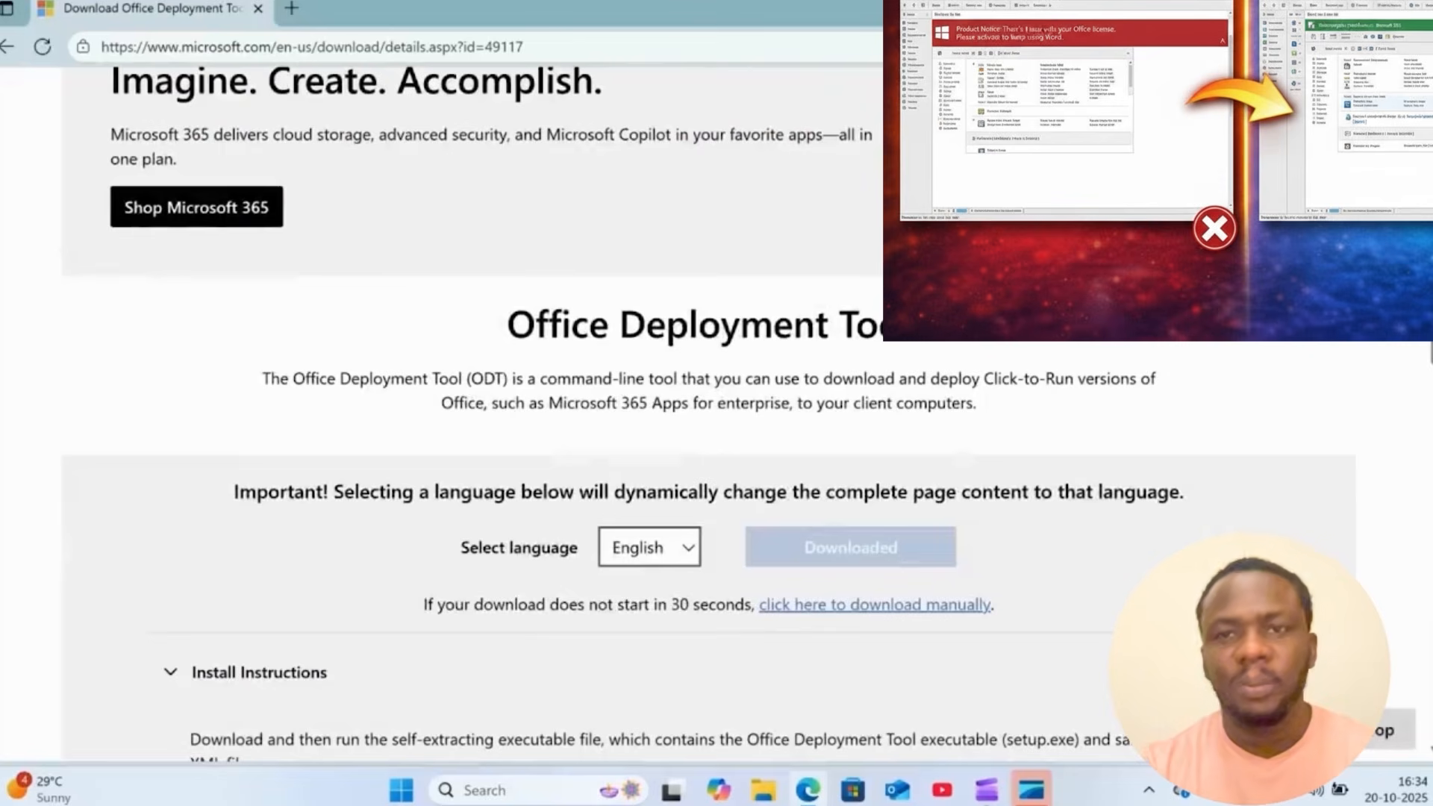
pyautogui.click(1336, 9)
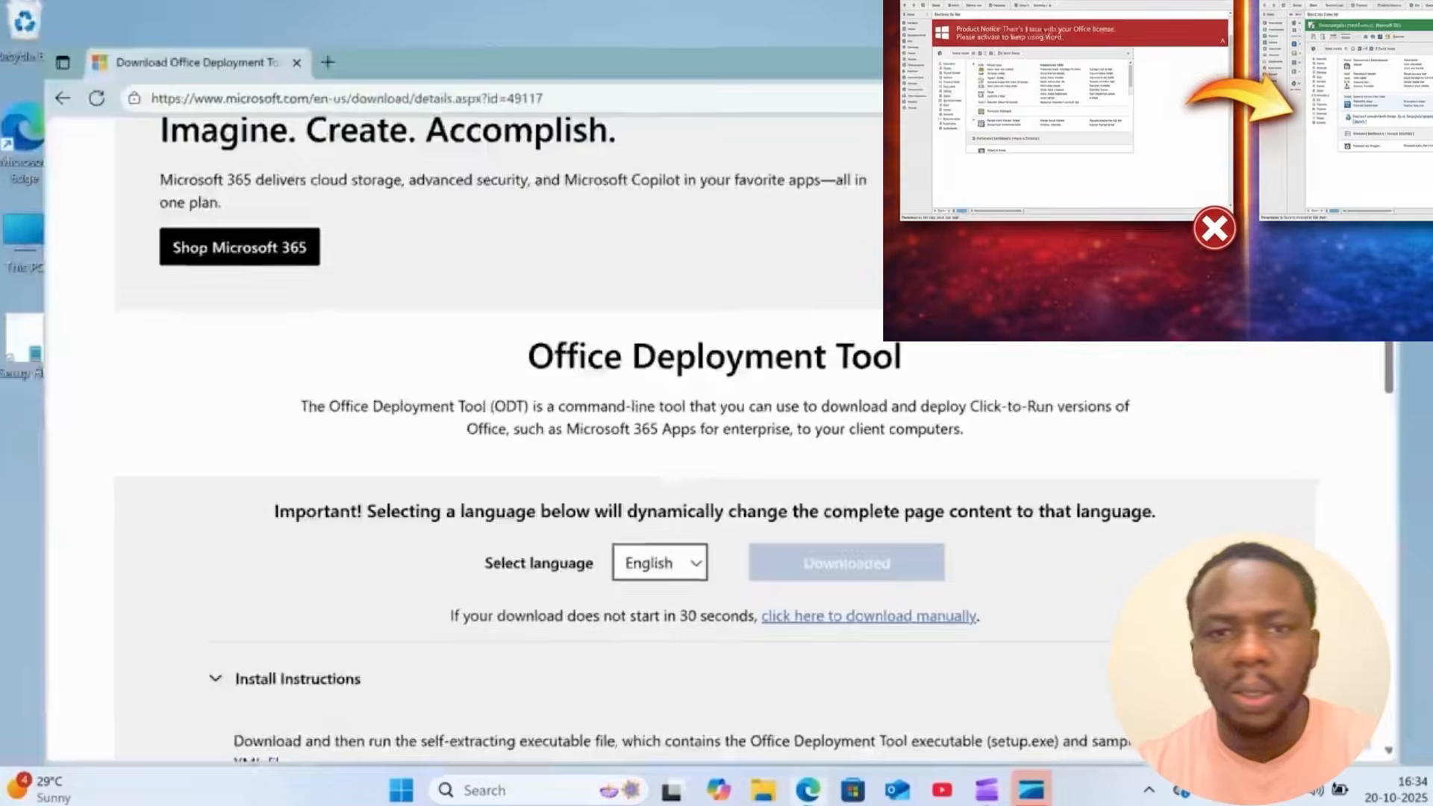
# - Create a new folder named MS Office 2024 on the desktop and move it next to the Recycle Bin
pyautogui.rightClick(222, 97)
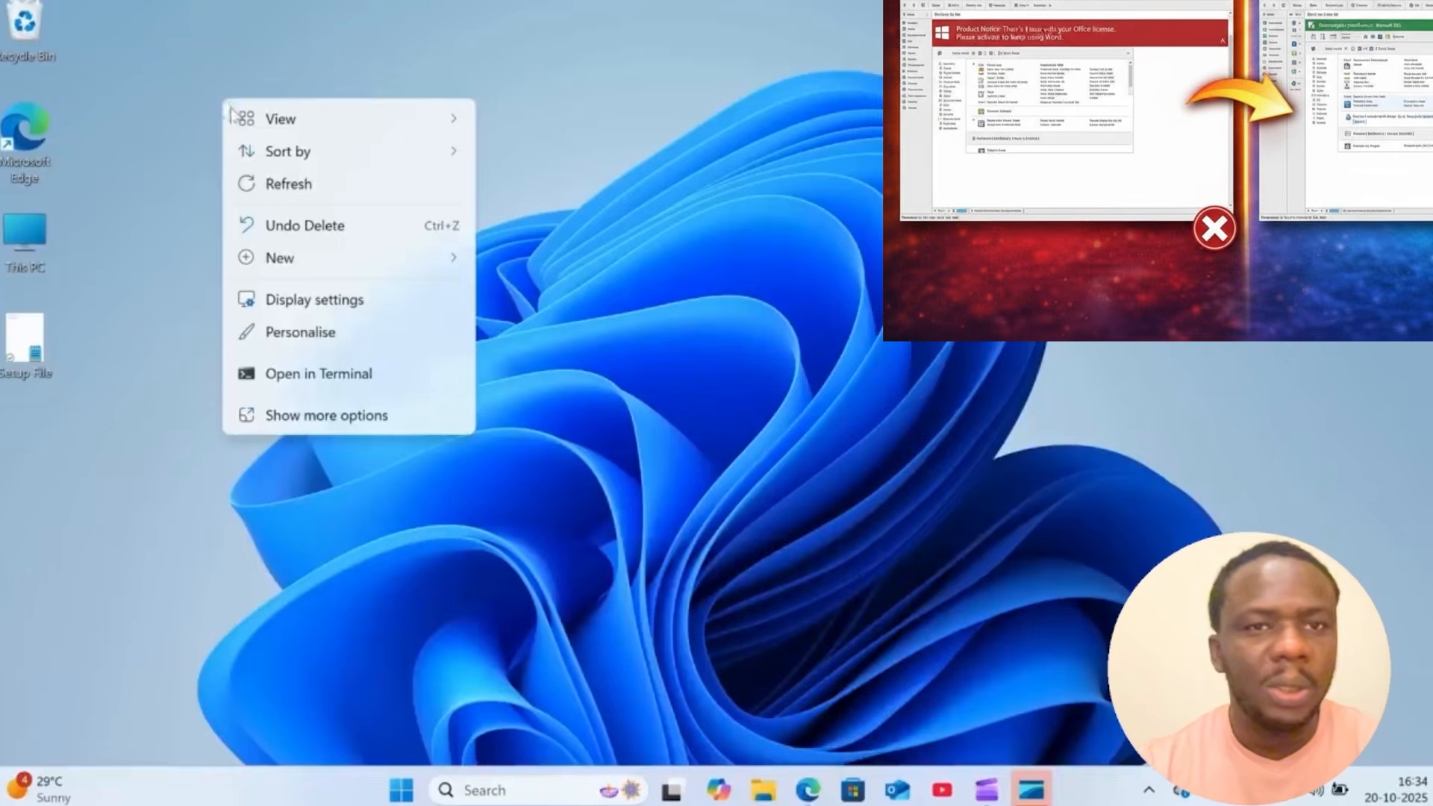
pyautogui.moveTo(291, 275)
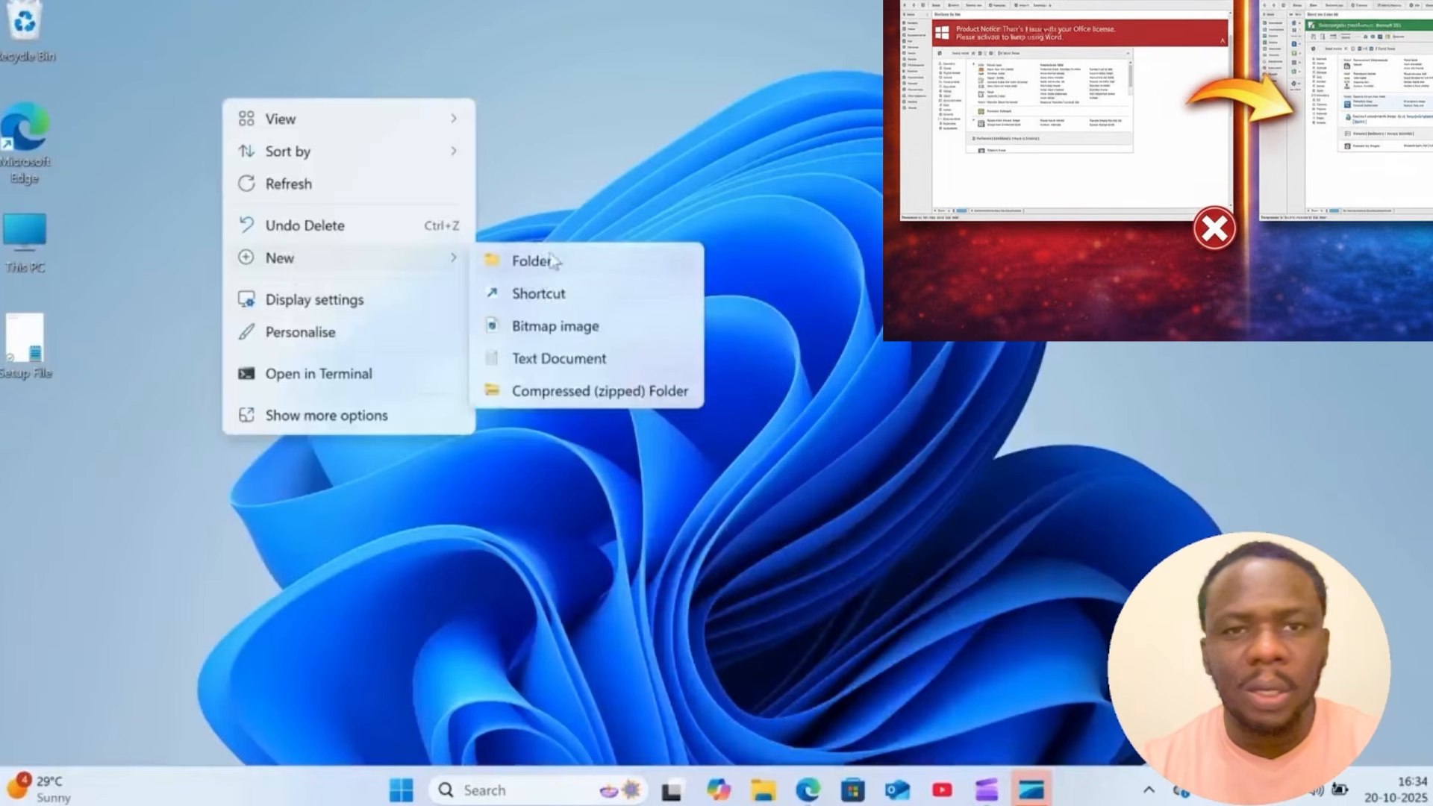
pyautogui.click(522, 263)
pyautogui.press('BackSpace')
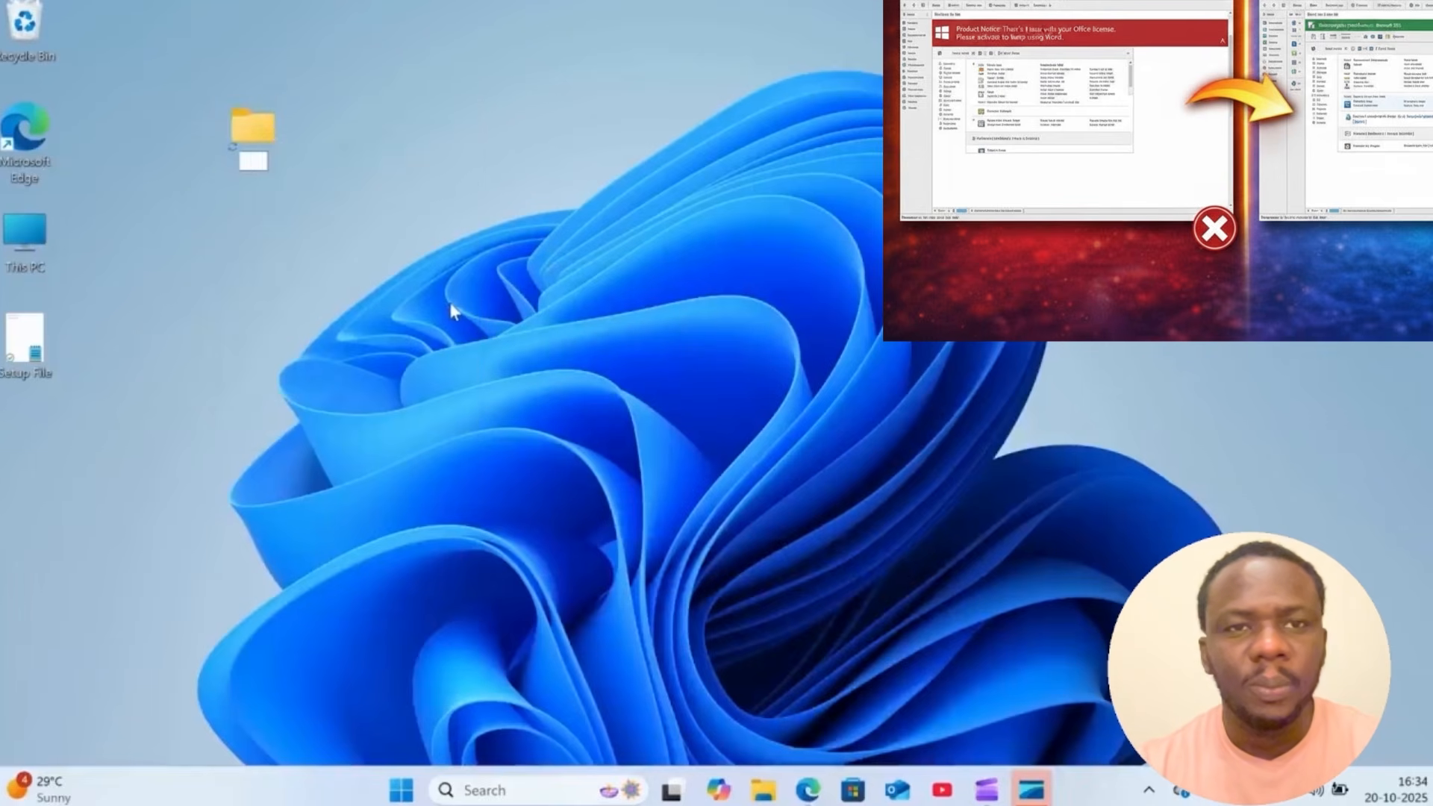
pyautogui.write('Offu')
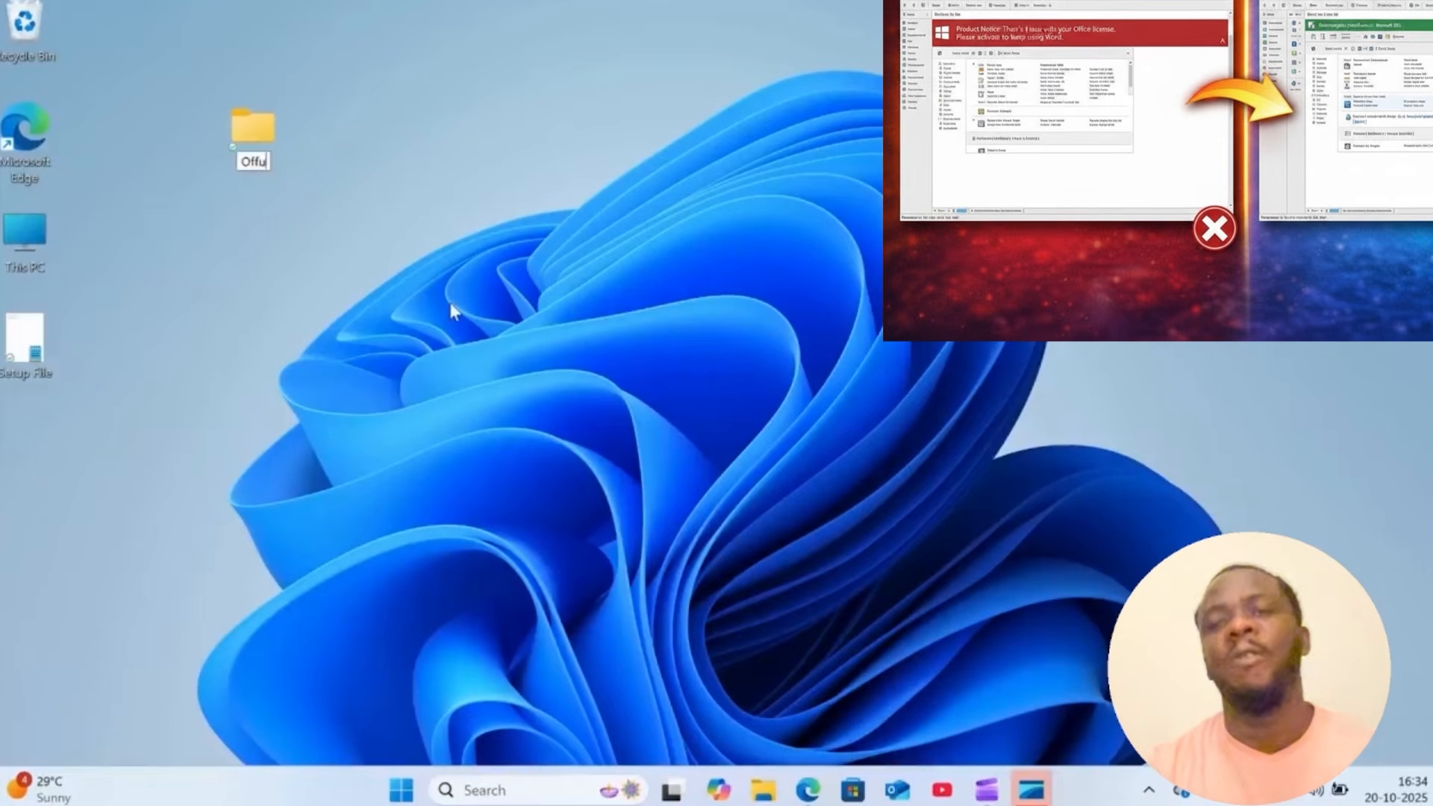
pyautogui.press('BackSpace')
pyautogui.press('BackSpace')
pyautogui.press('BackSpace')
pyautogui.press('BackSpace')
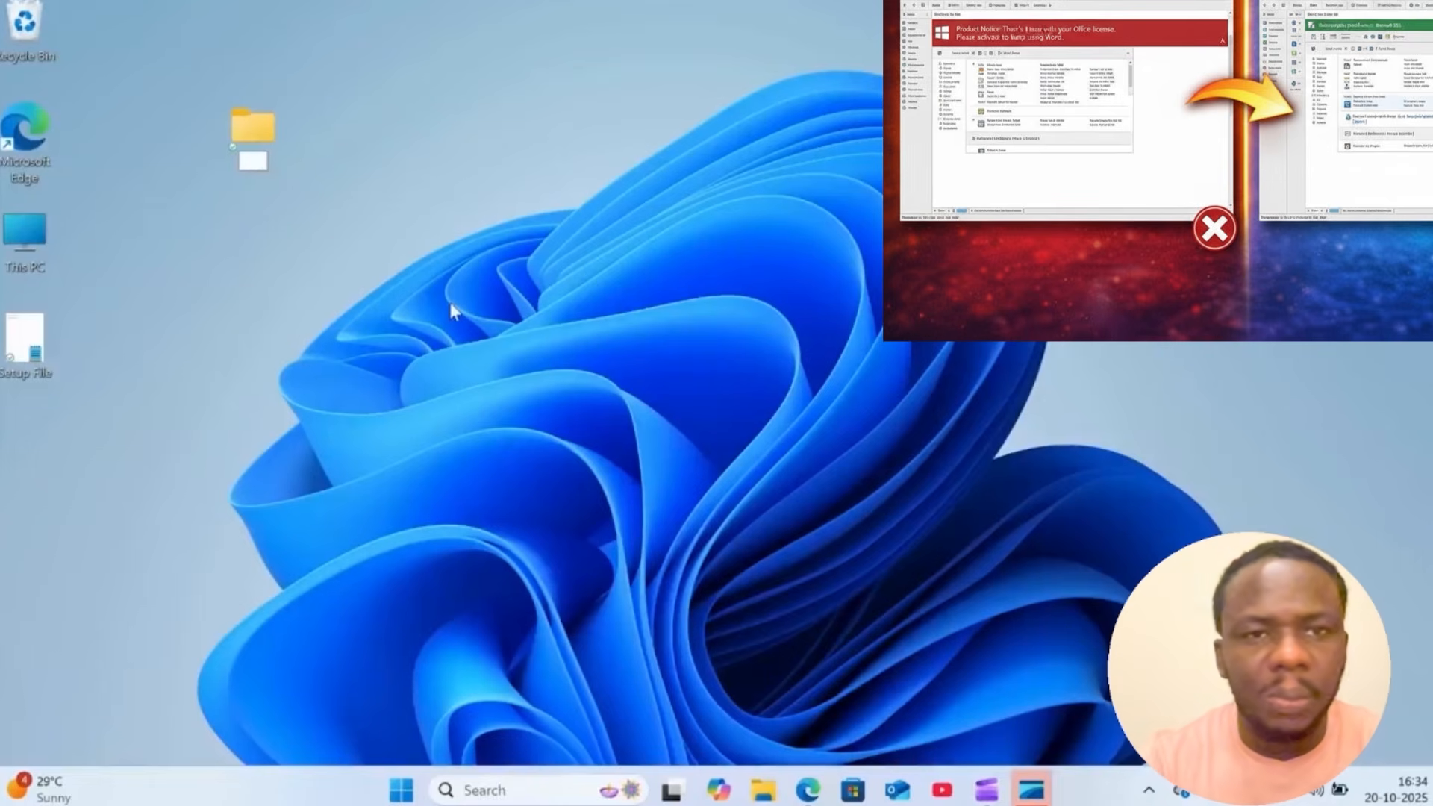
pyautogui.write('MS ')
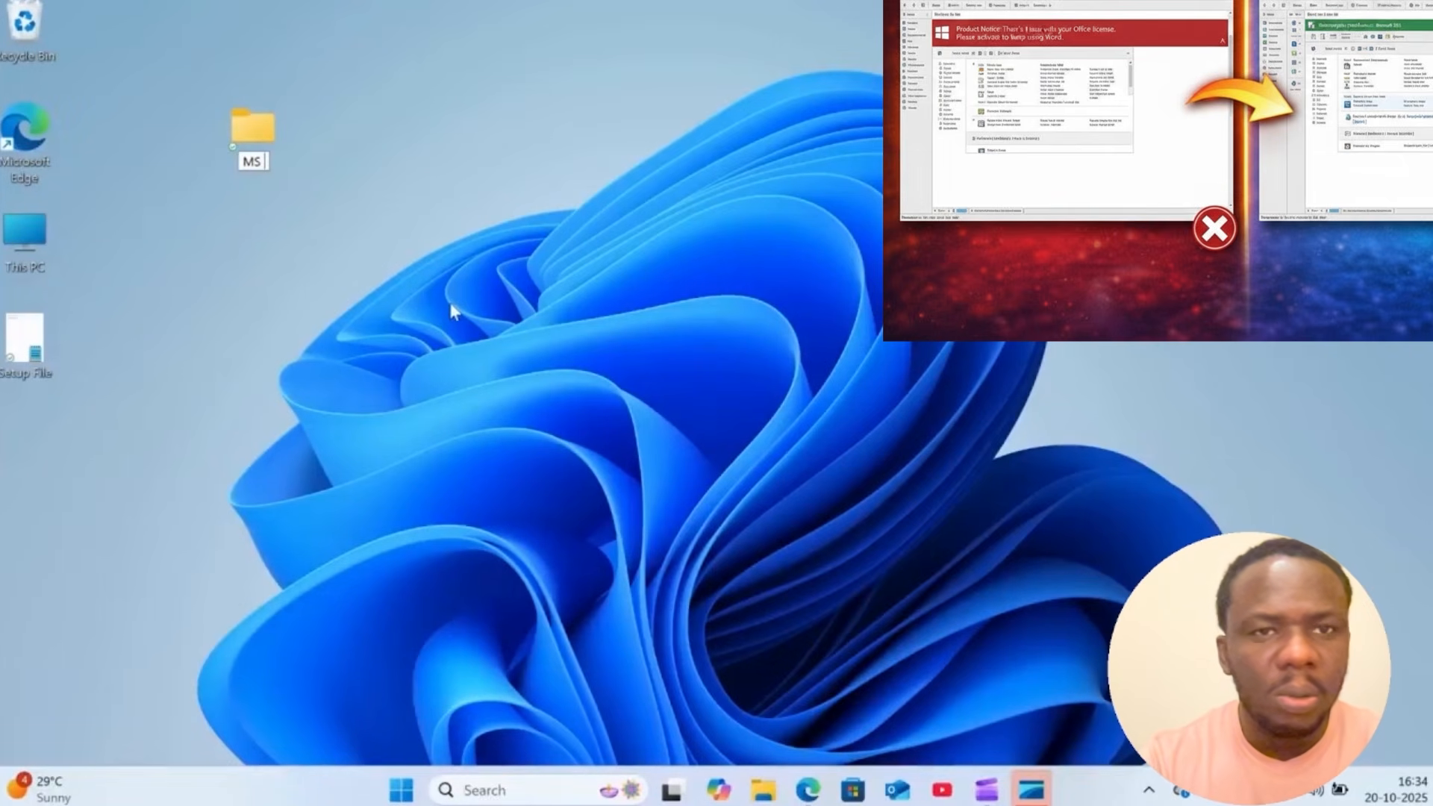
pyautogui.write('O')
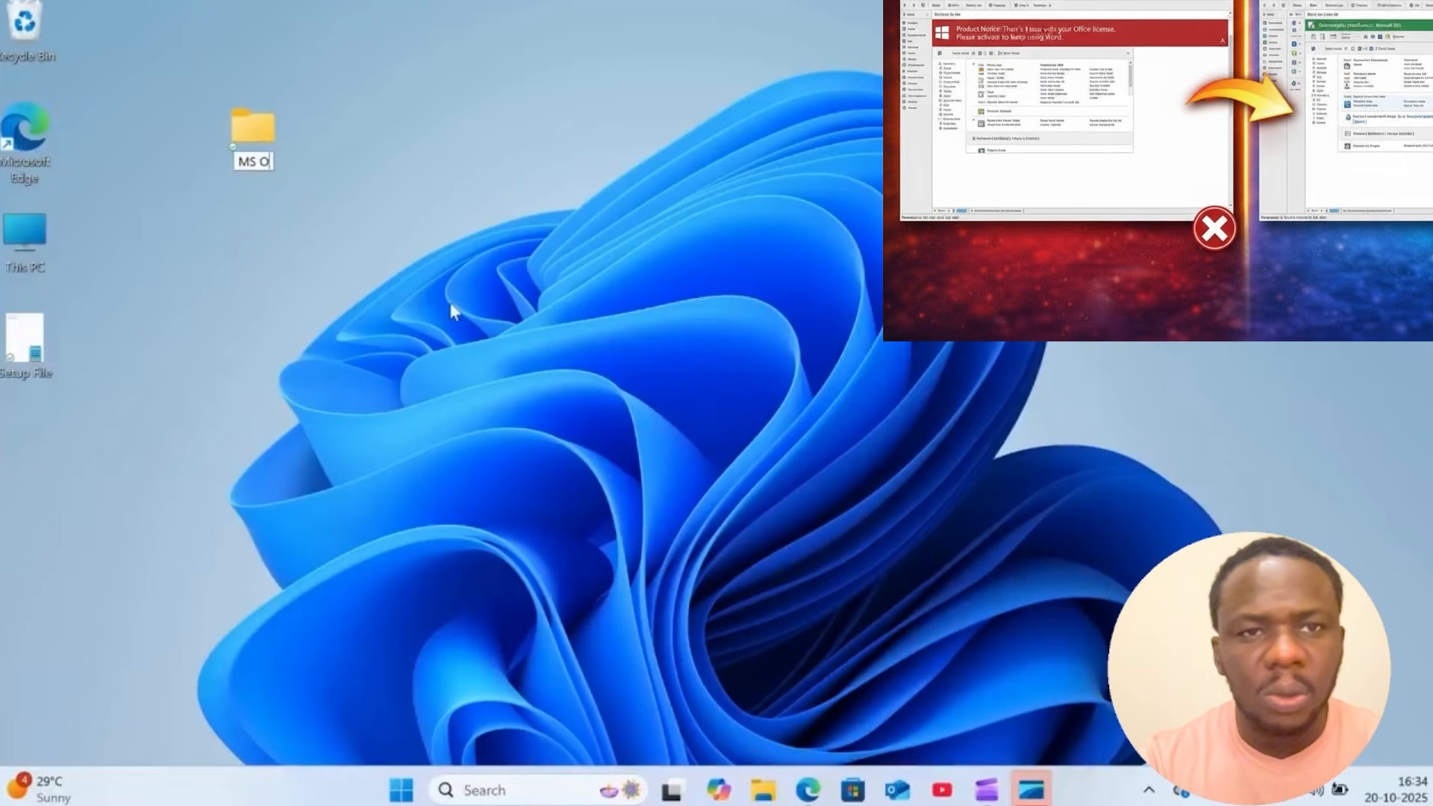
pyautogui.write('ffic')
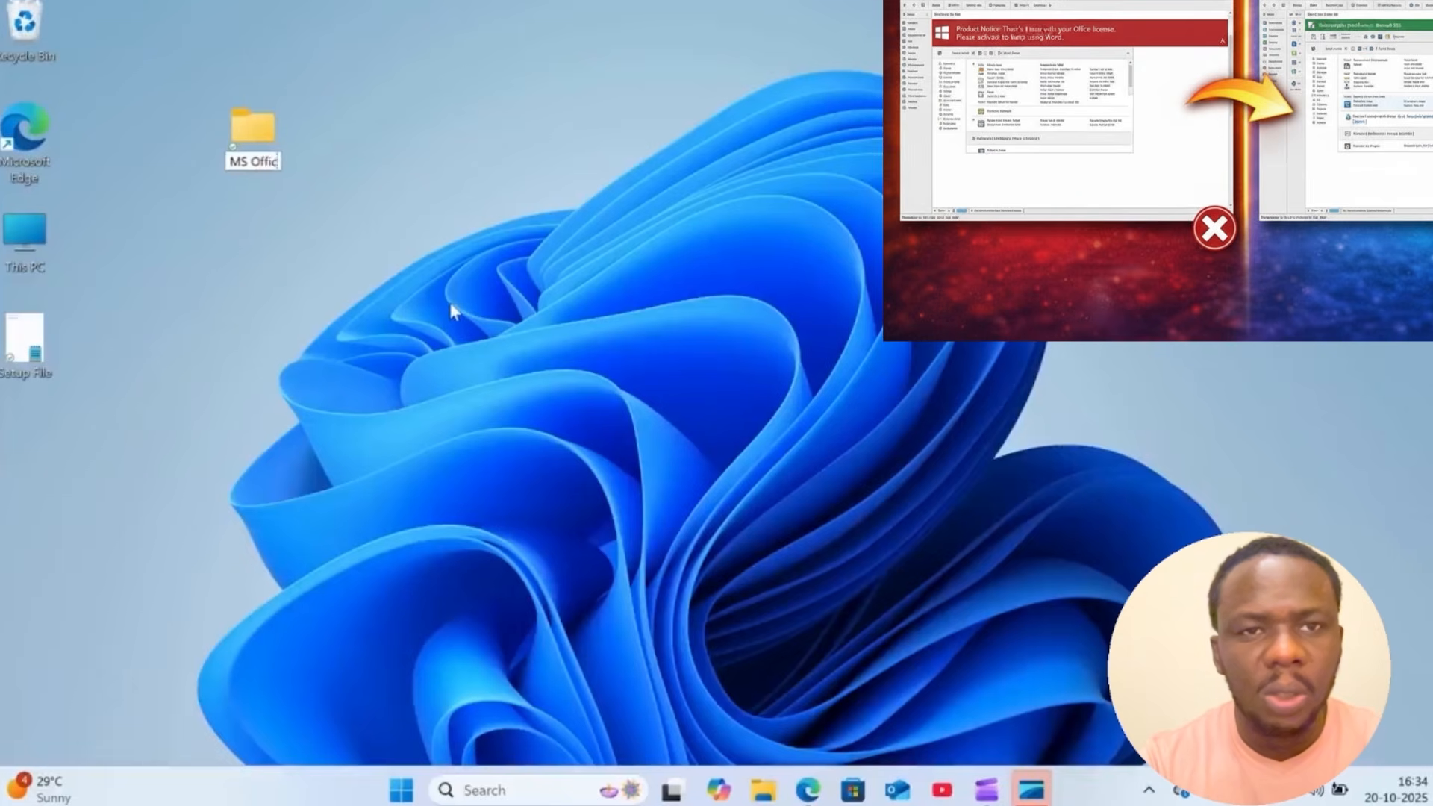
pyautogui.write('e 2024')
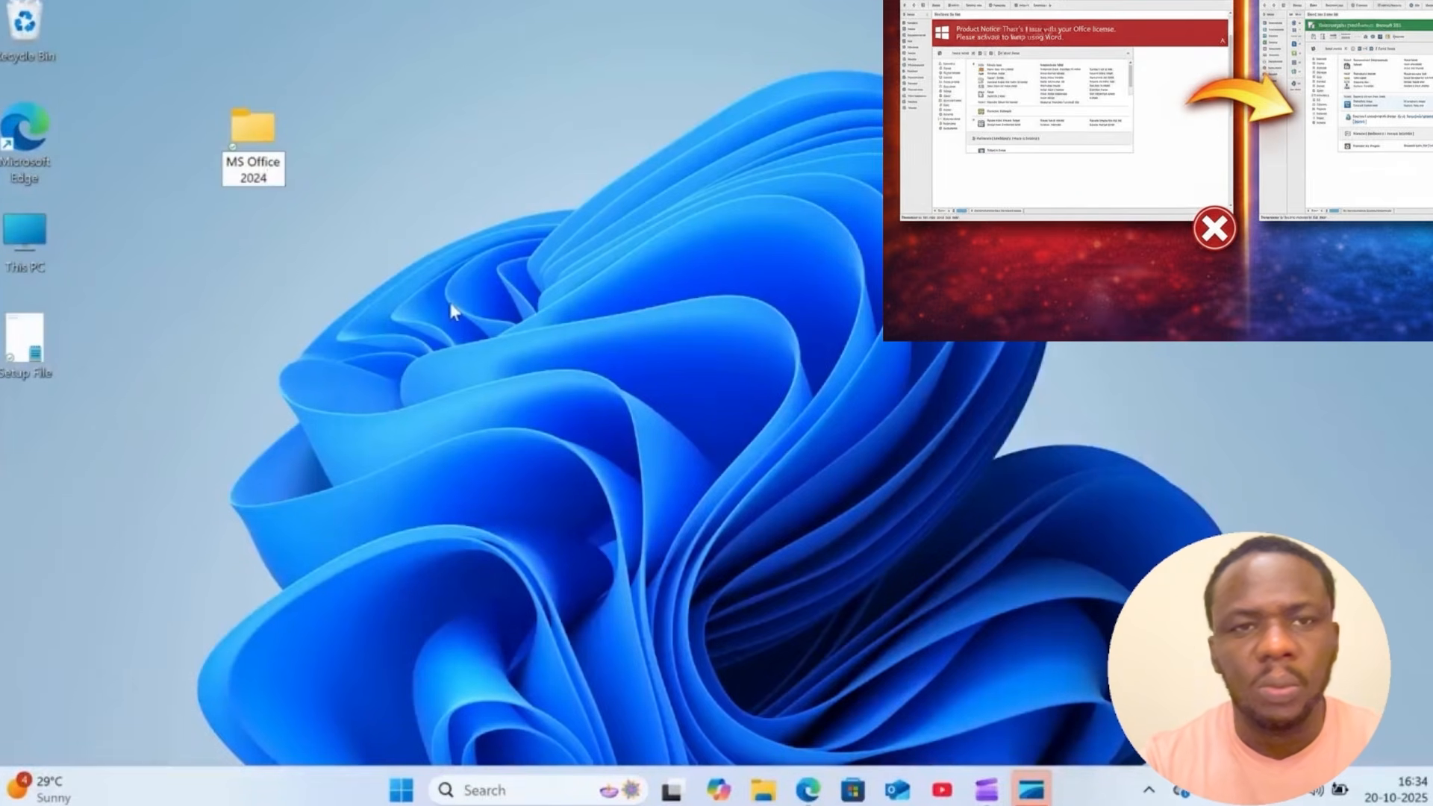
pyautogui.press('Return')
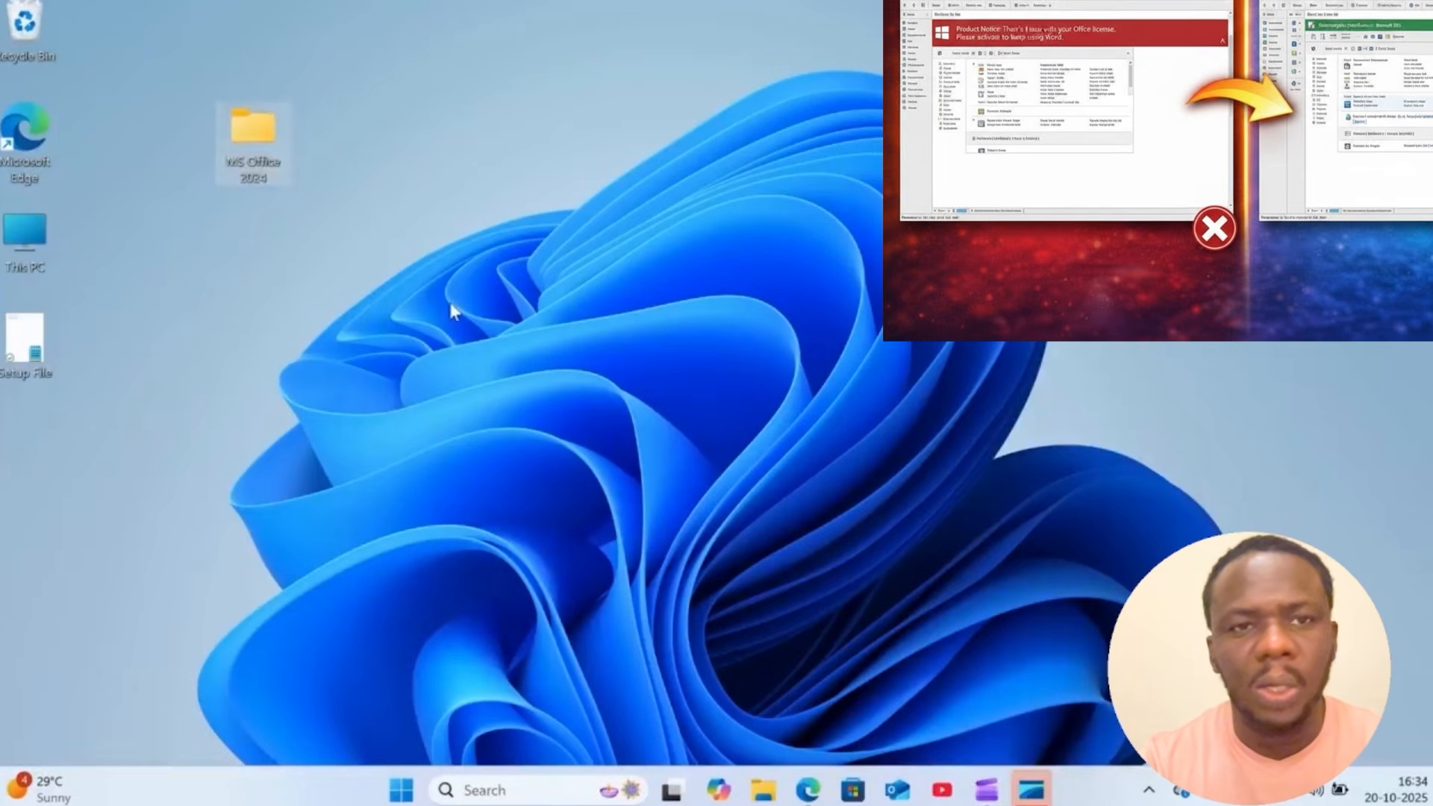
pyautogui.moveTo(258, 142); pyautogui.dragTo(186, 46)
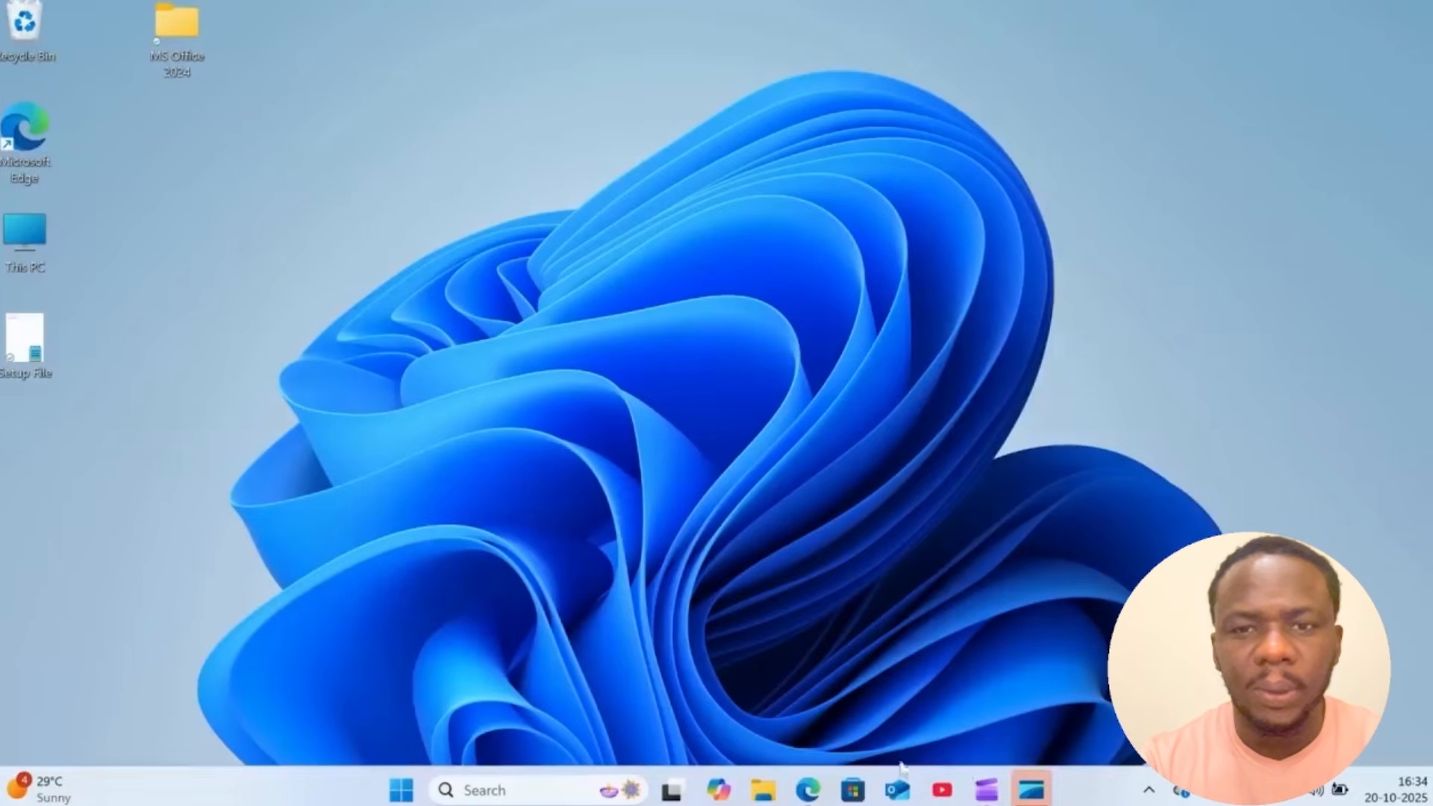
pyautogui.moveTo(809, 791)
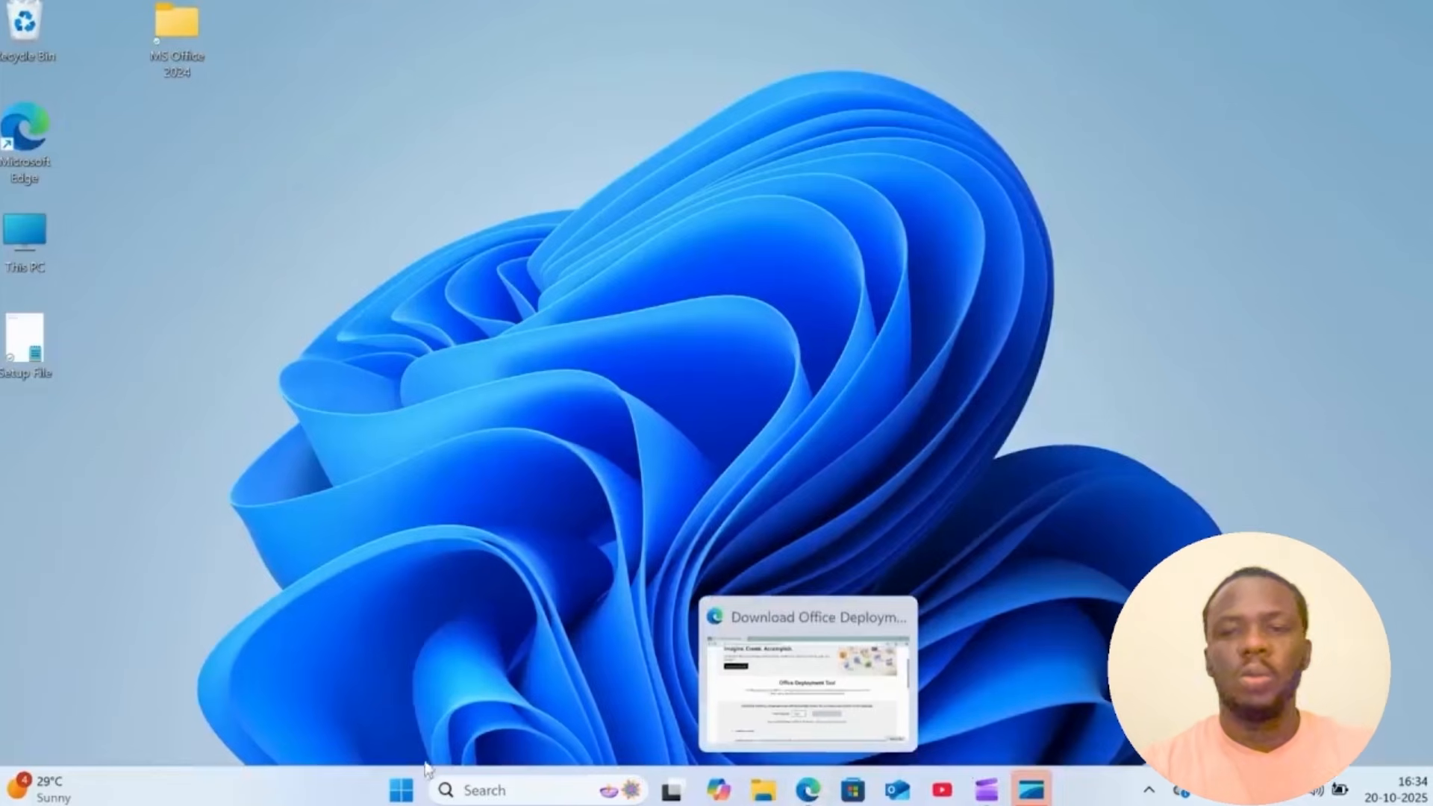
pyautogui.doubleClick(37, 243)
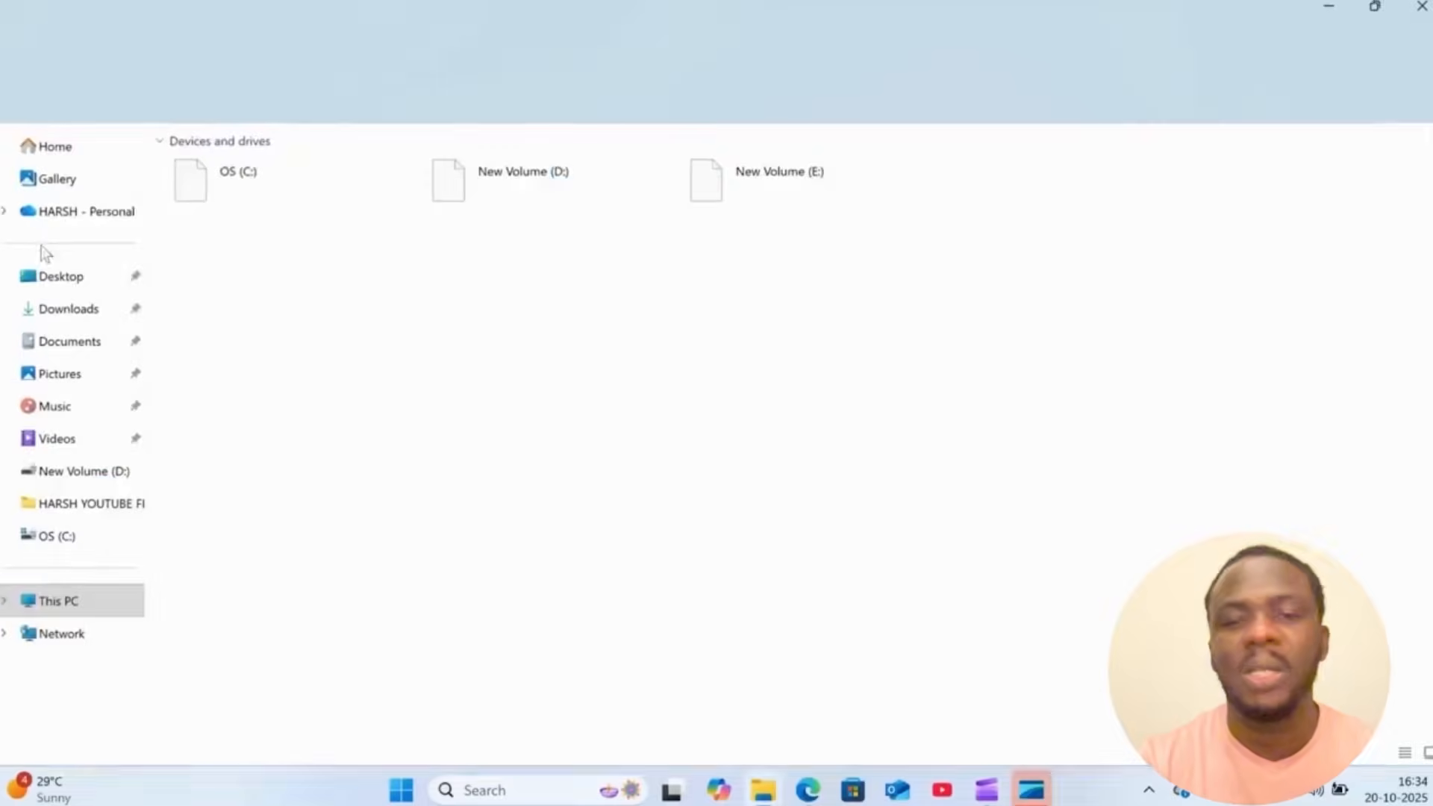
pyautogui.click(67, 308)
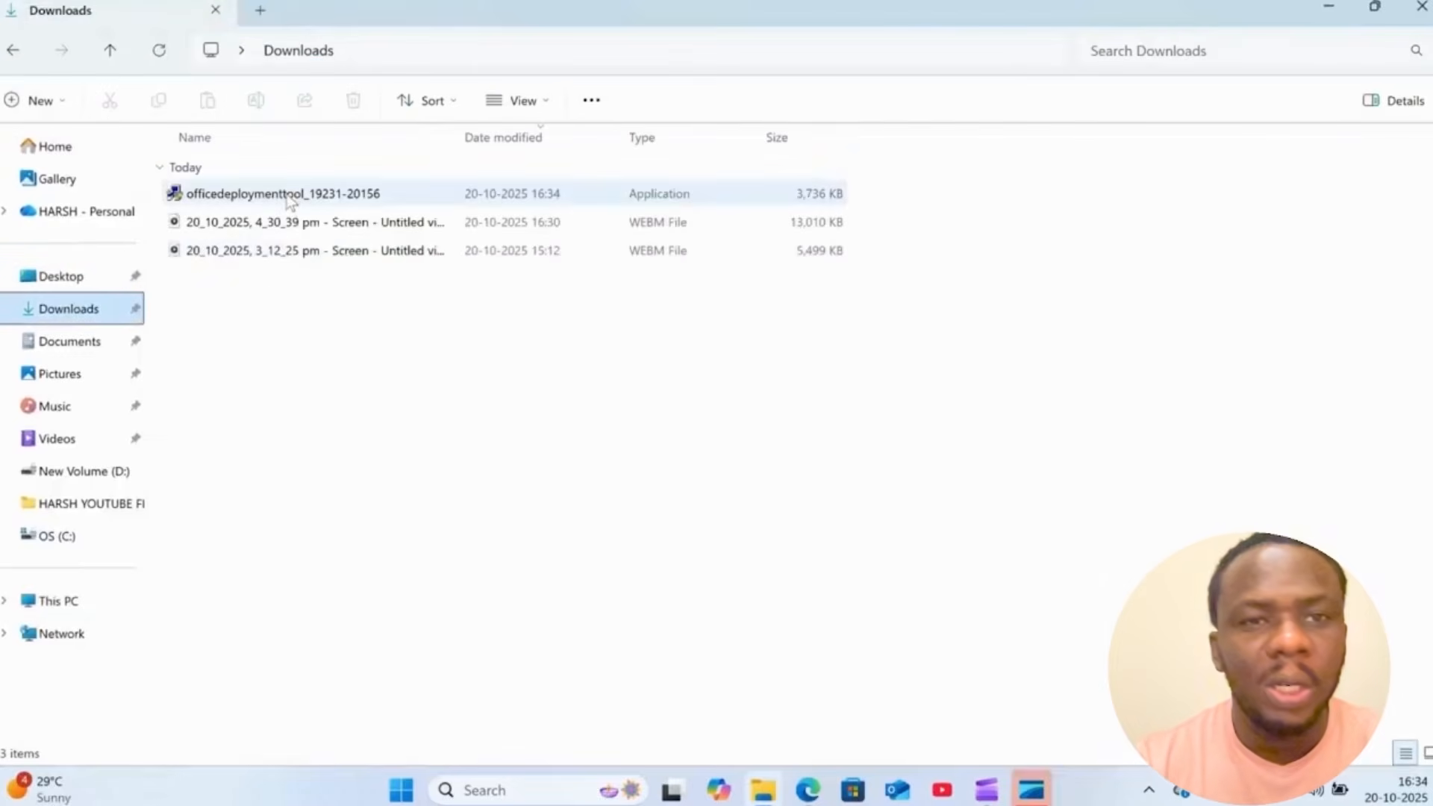
pyautogui.click(289, 200)
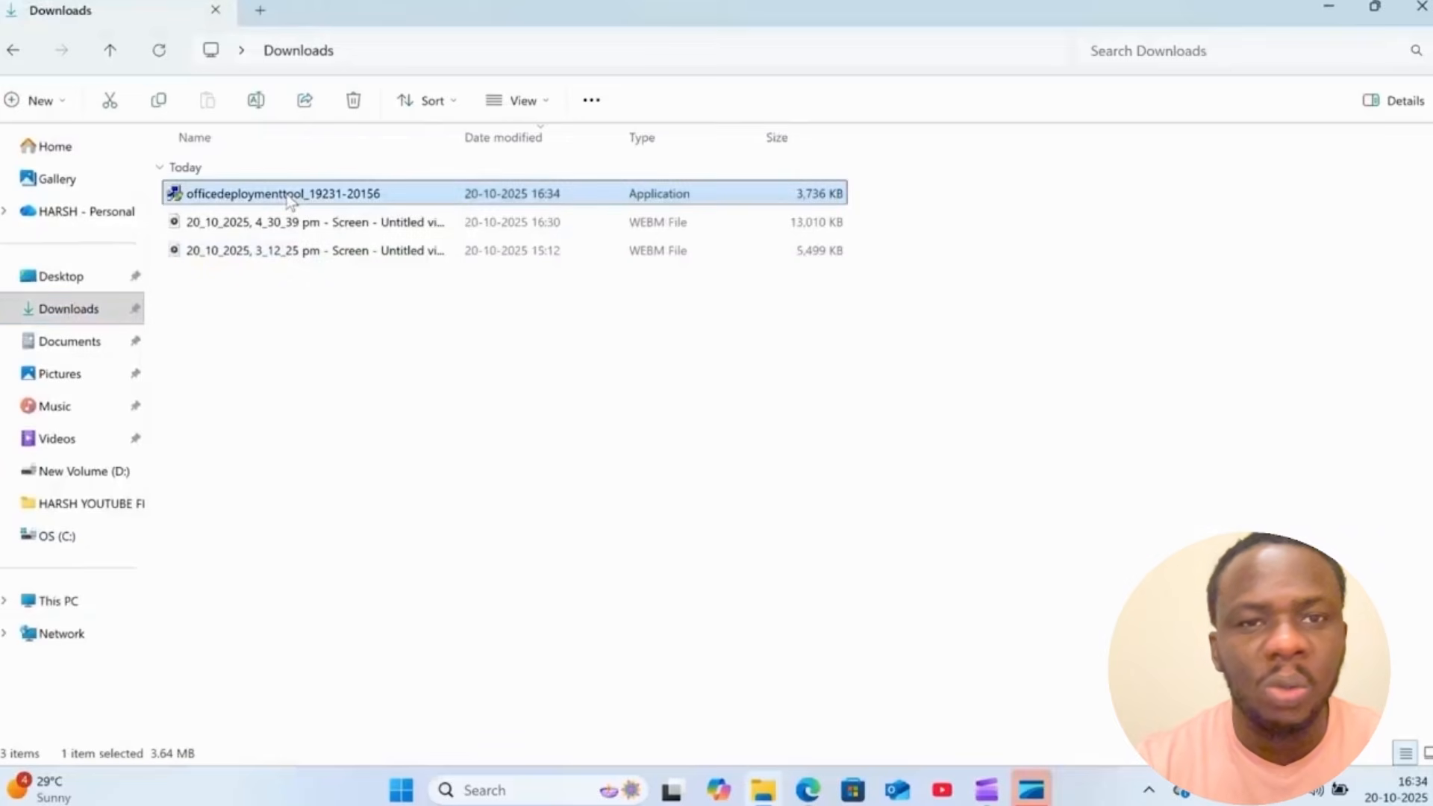
pyautogui.rightClick(290, 200)
pyautogui.click(354, 275)
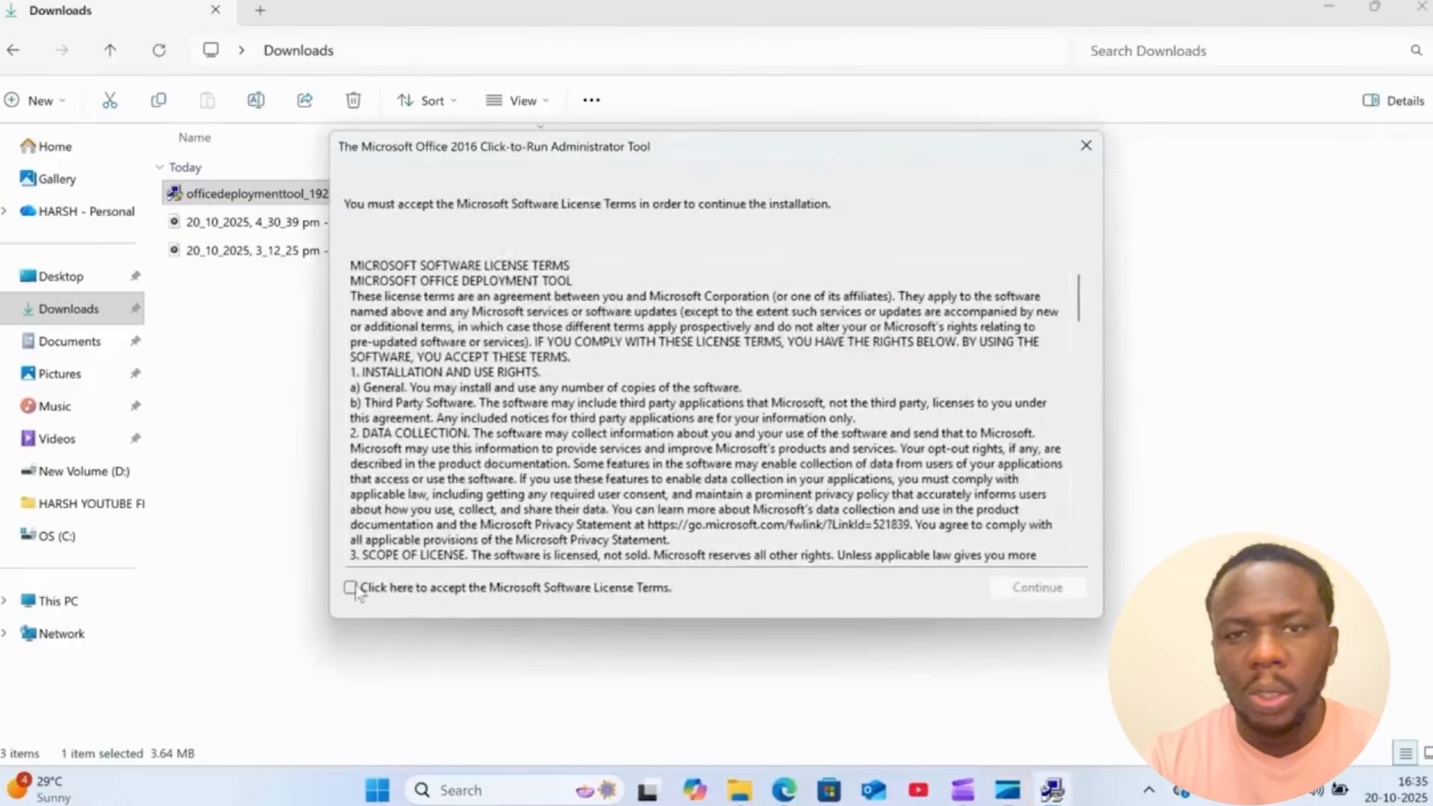
pyautogui.click(1405, 6)
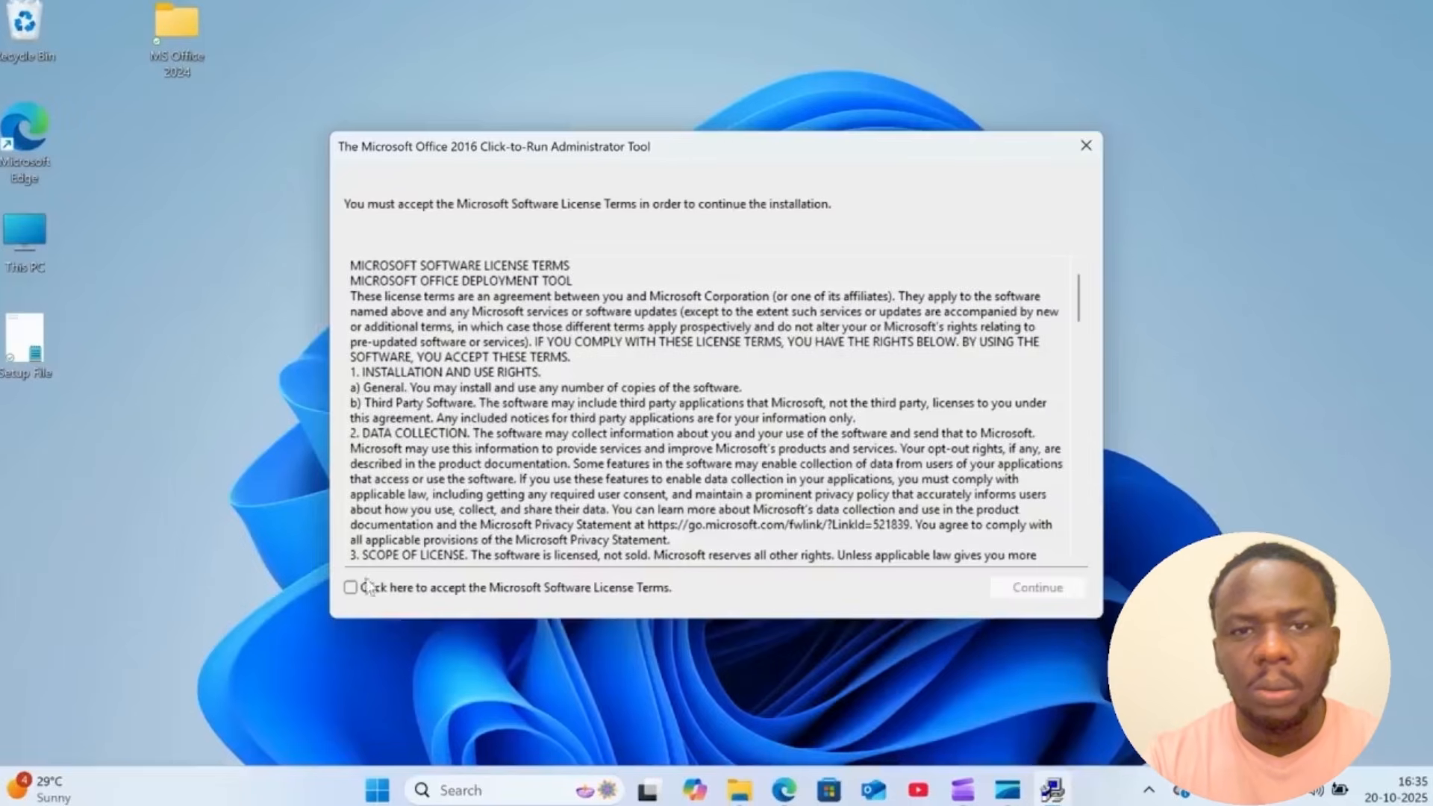
# - Accept the Microsoft Software License Terms and extract the deployment tool files into the MS Office 2024 folder
pyautogui.click(350, 587)
pyautogui.click(1037, 587)
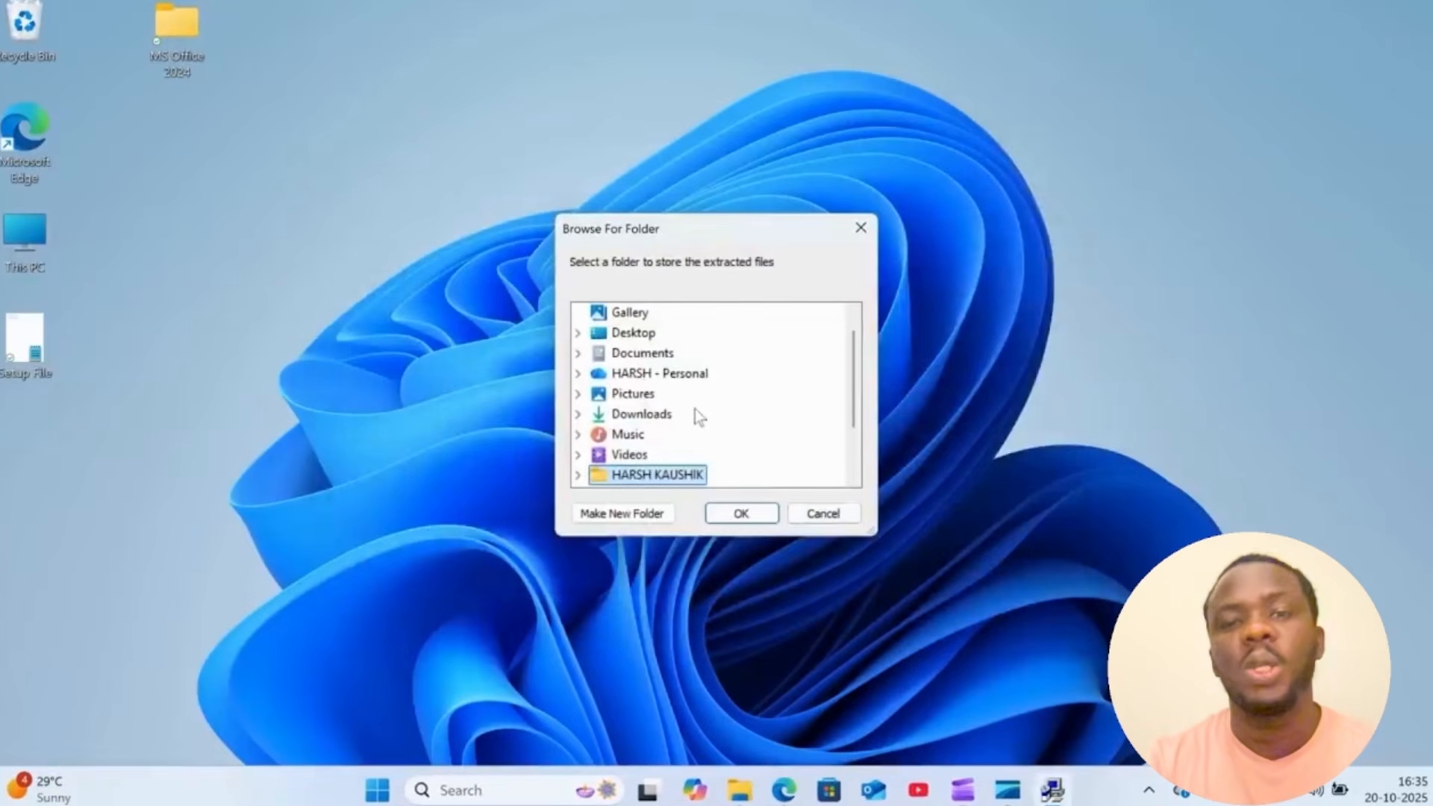
pyautogui.scroll(-2, 696, 409)
pyautogui.click(653, 477)
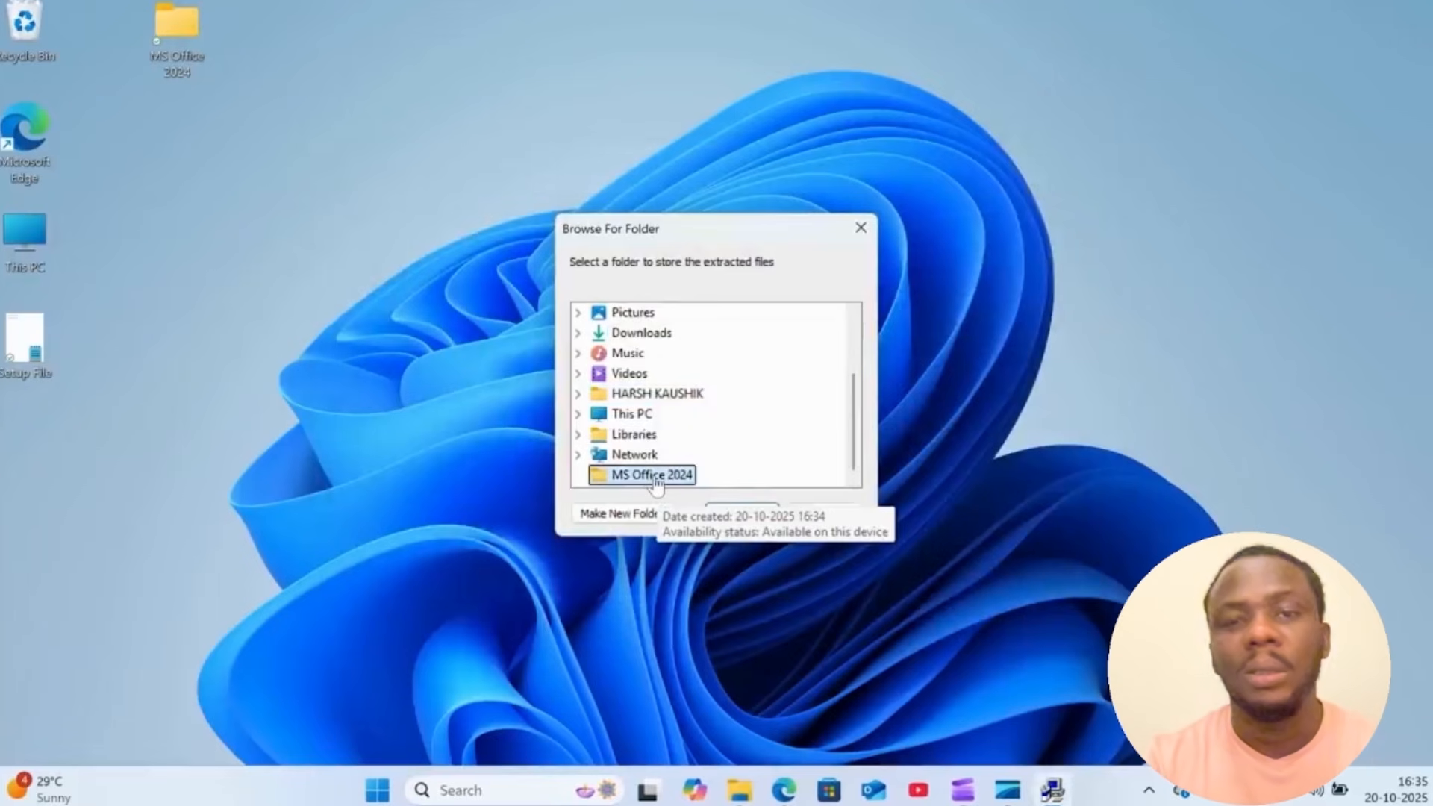
pyautogui.click(750, 514)
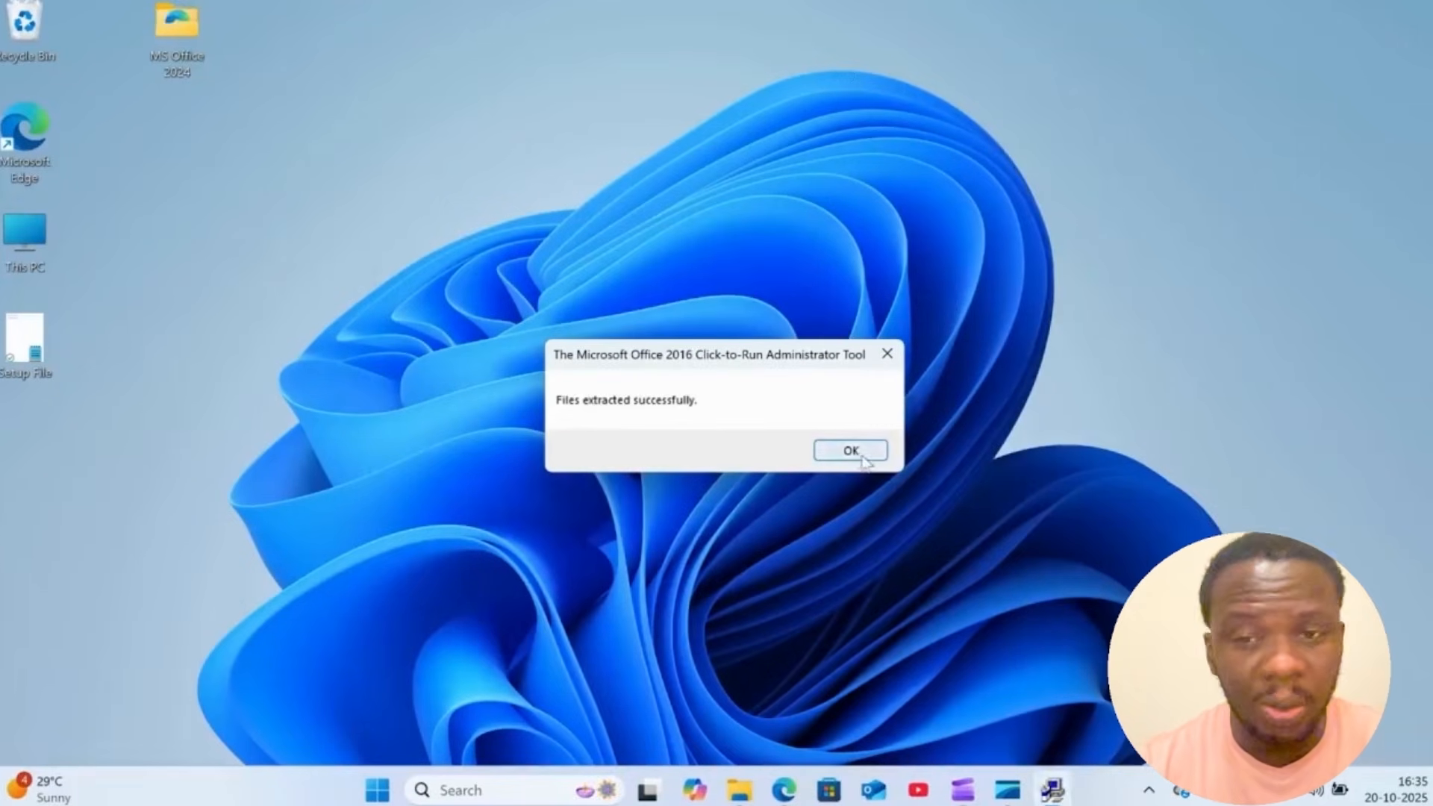
pyautogui.click(862, 458)
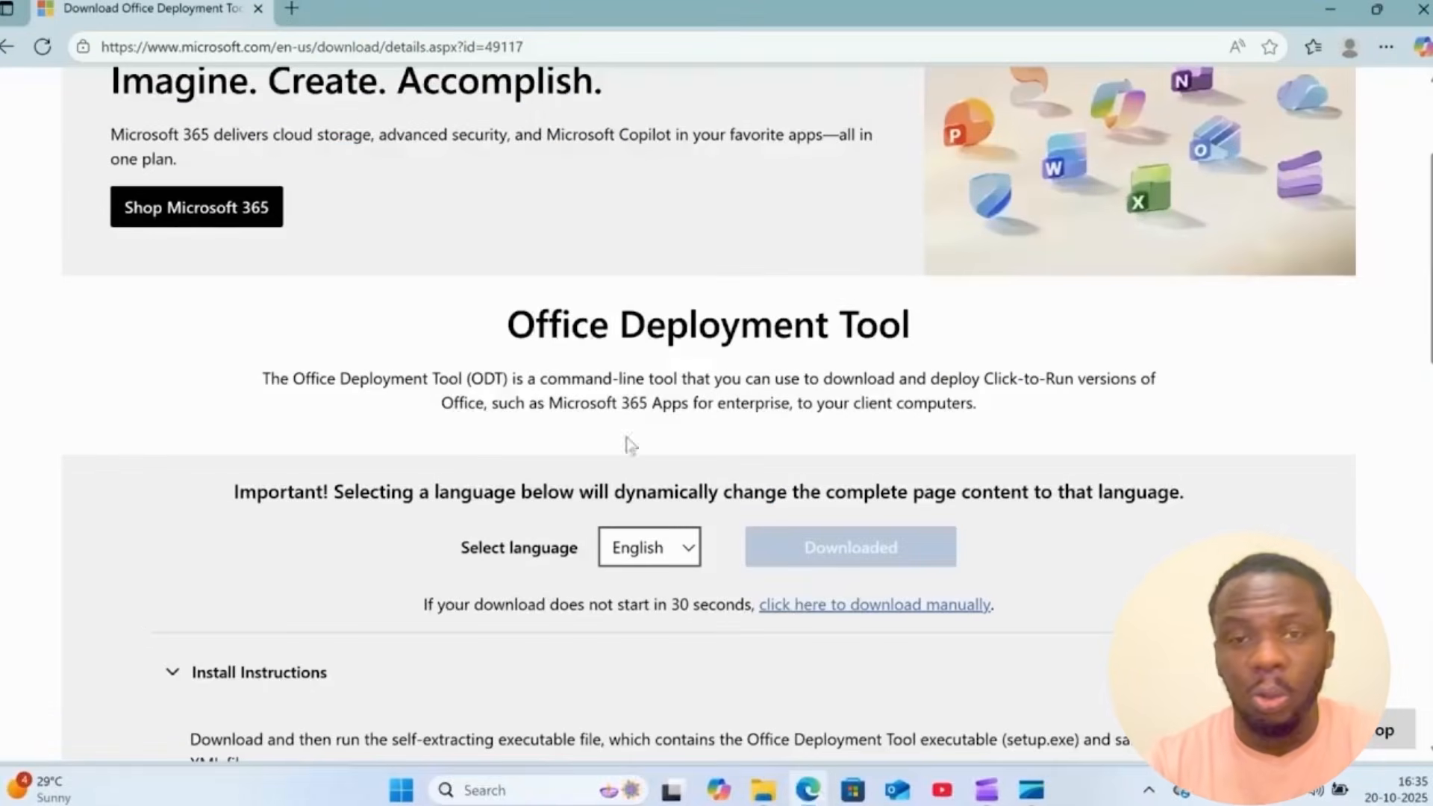
# - Search Google for "office customization tool" in a new browser tab
pyautogui.click(291, 9)
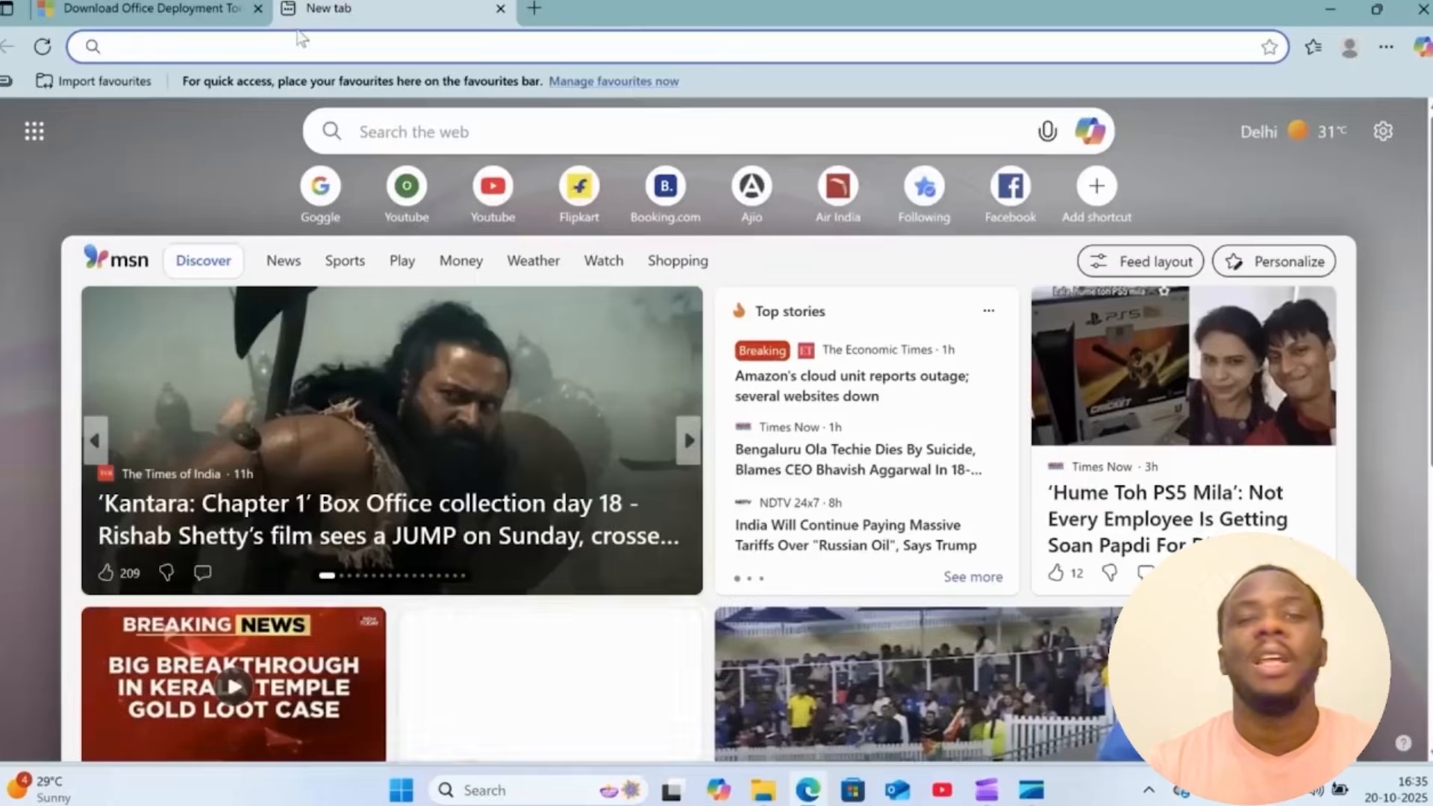
pyautogui.write('g')
pyautogui.press('Return')
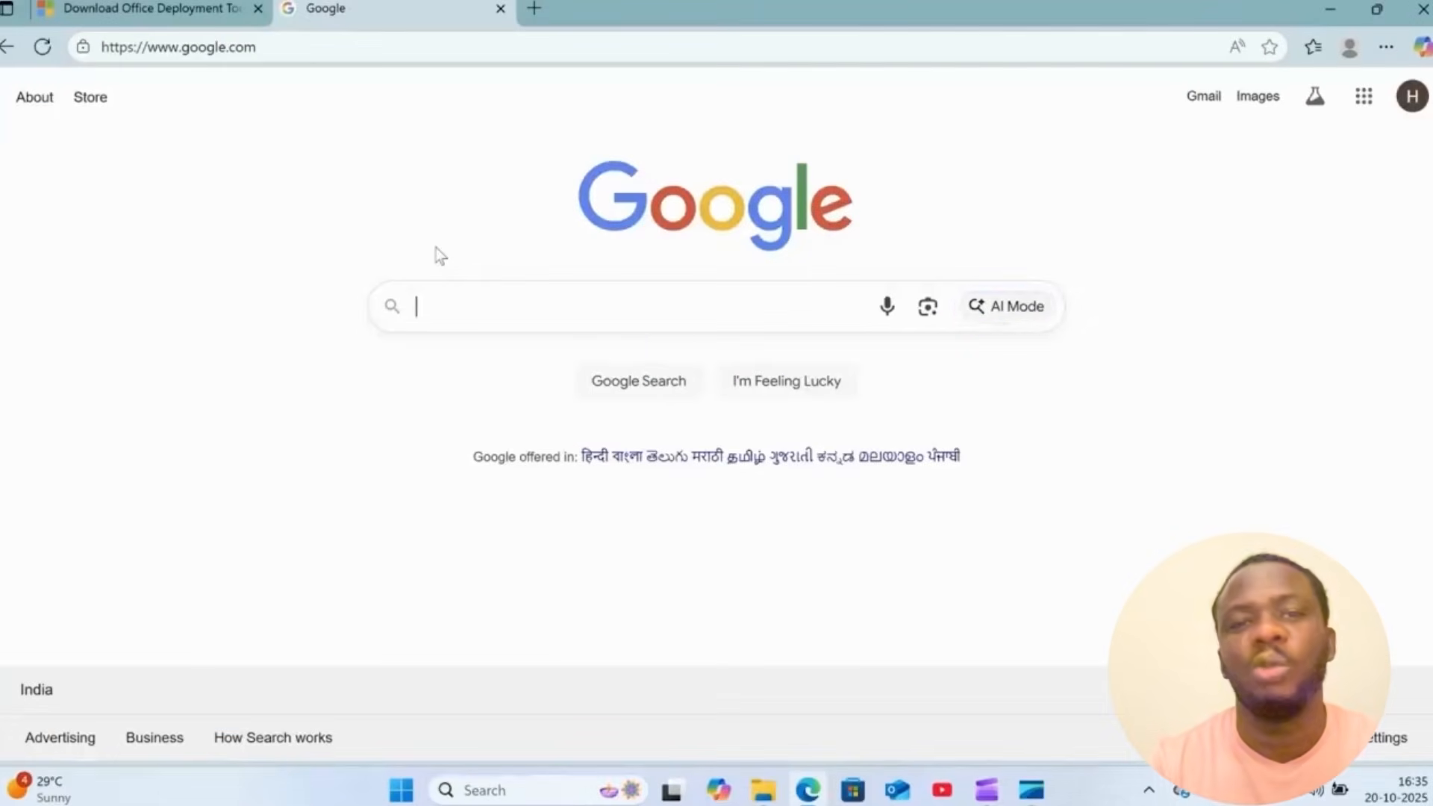
pyautogui.write('of')
pyautogui.press('Down')
pyautogui.press('Down')
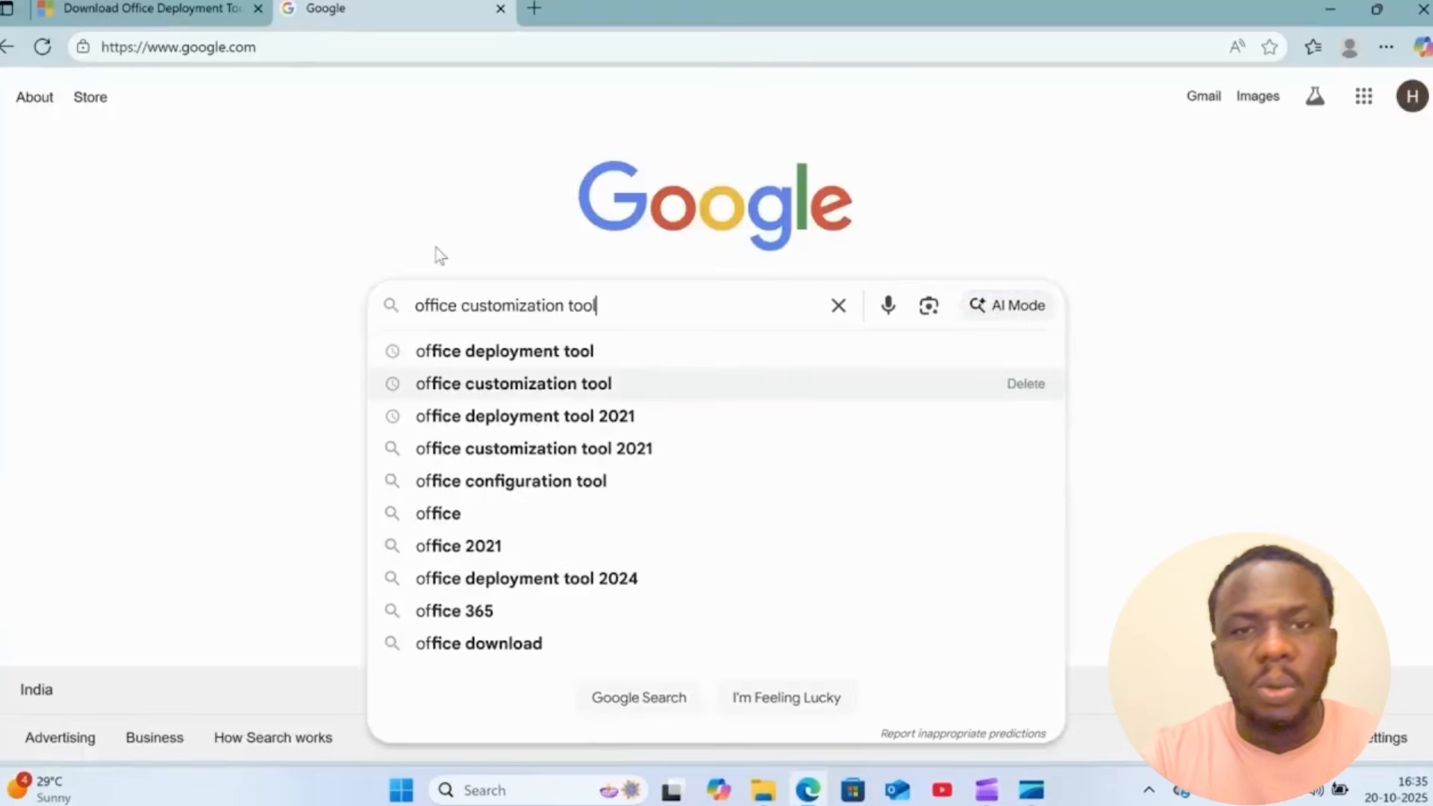
pyautogui.press('Return')
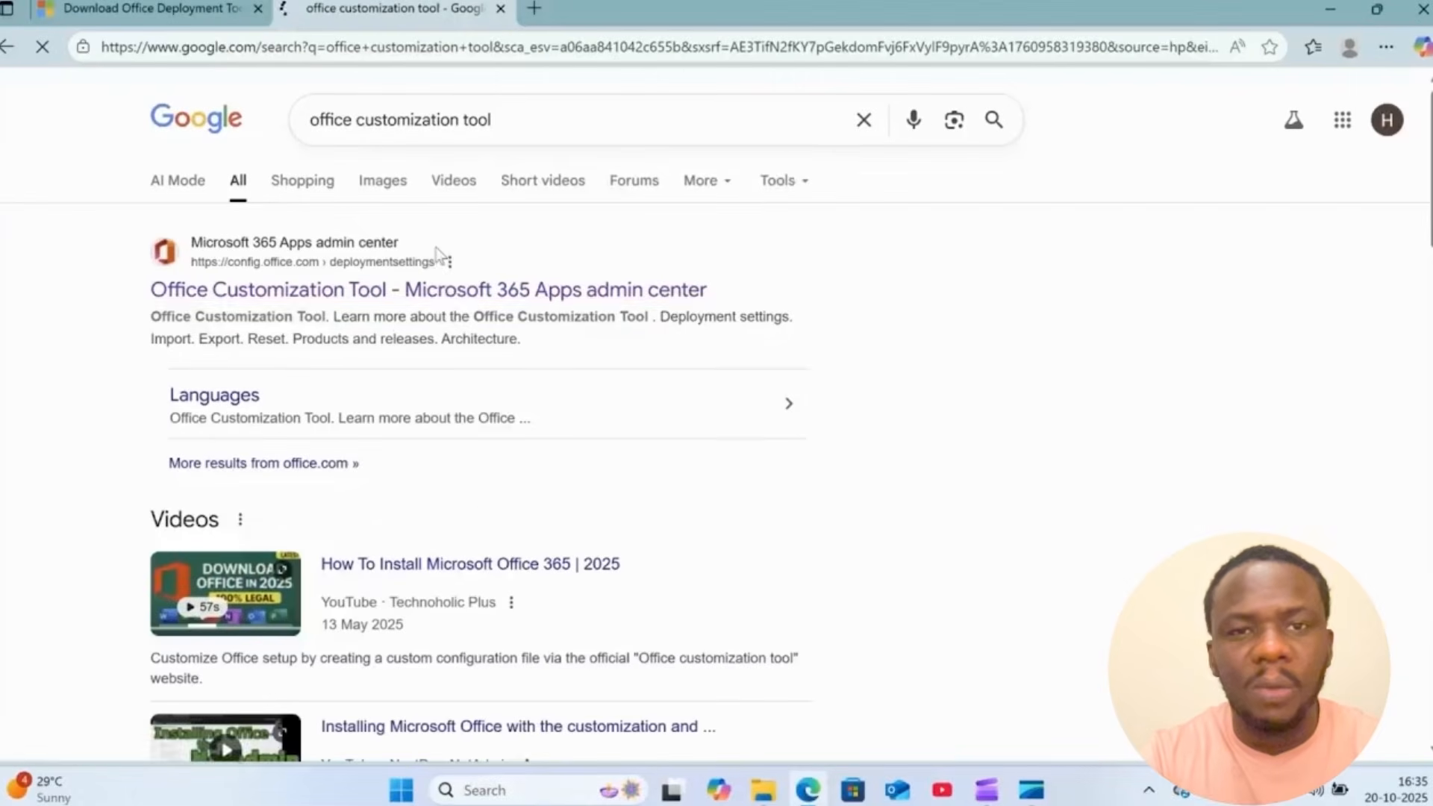
# - Open the Office Customization Tool result from the Microsoft 365 Apps admin center and look over its deployment settings
pyautogui.click(431, 298)
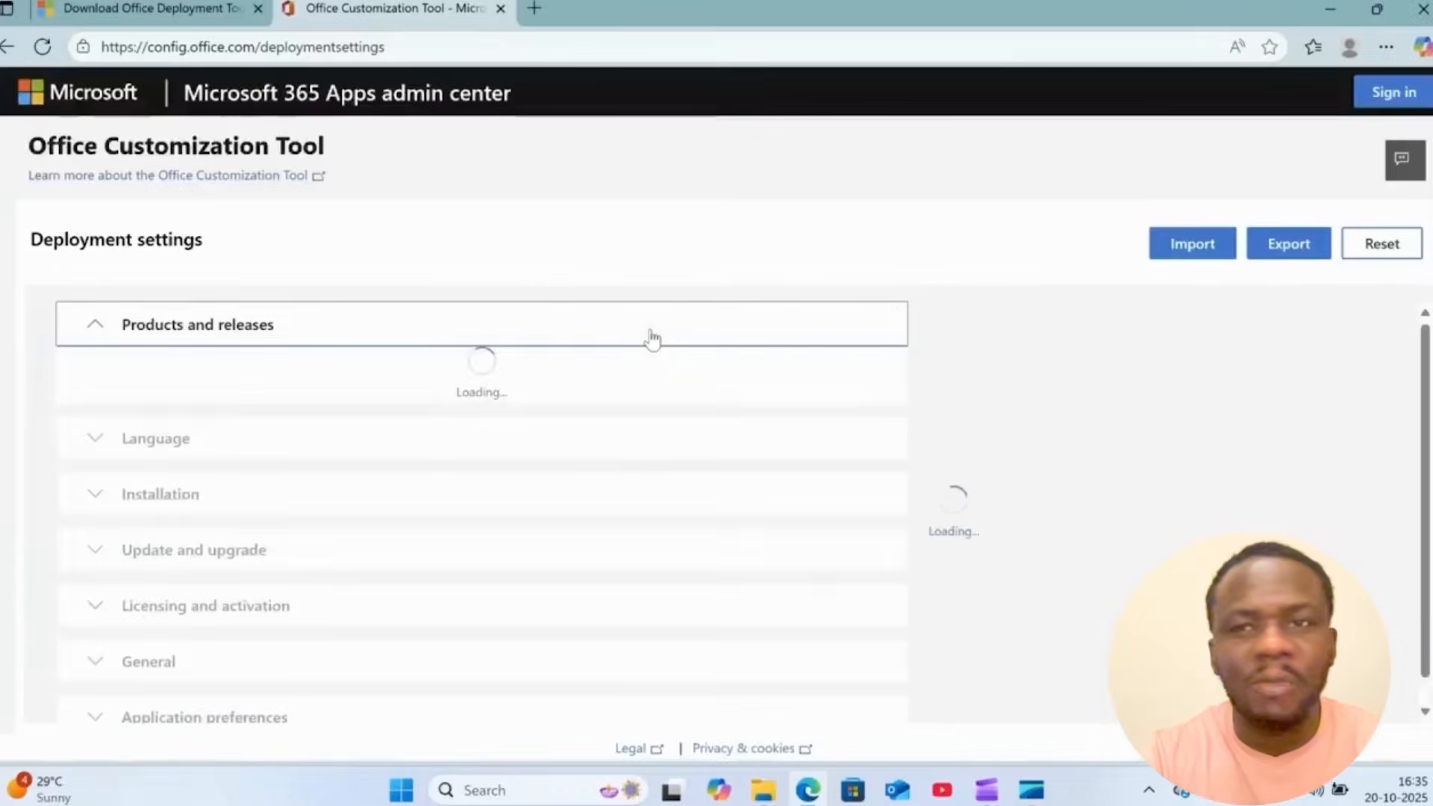
pyautogui.scroll(-1, 653, 337)
pyautogui.scroll(1, 652, 338)
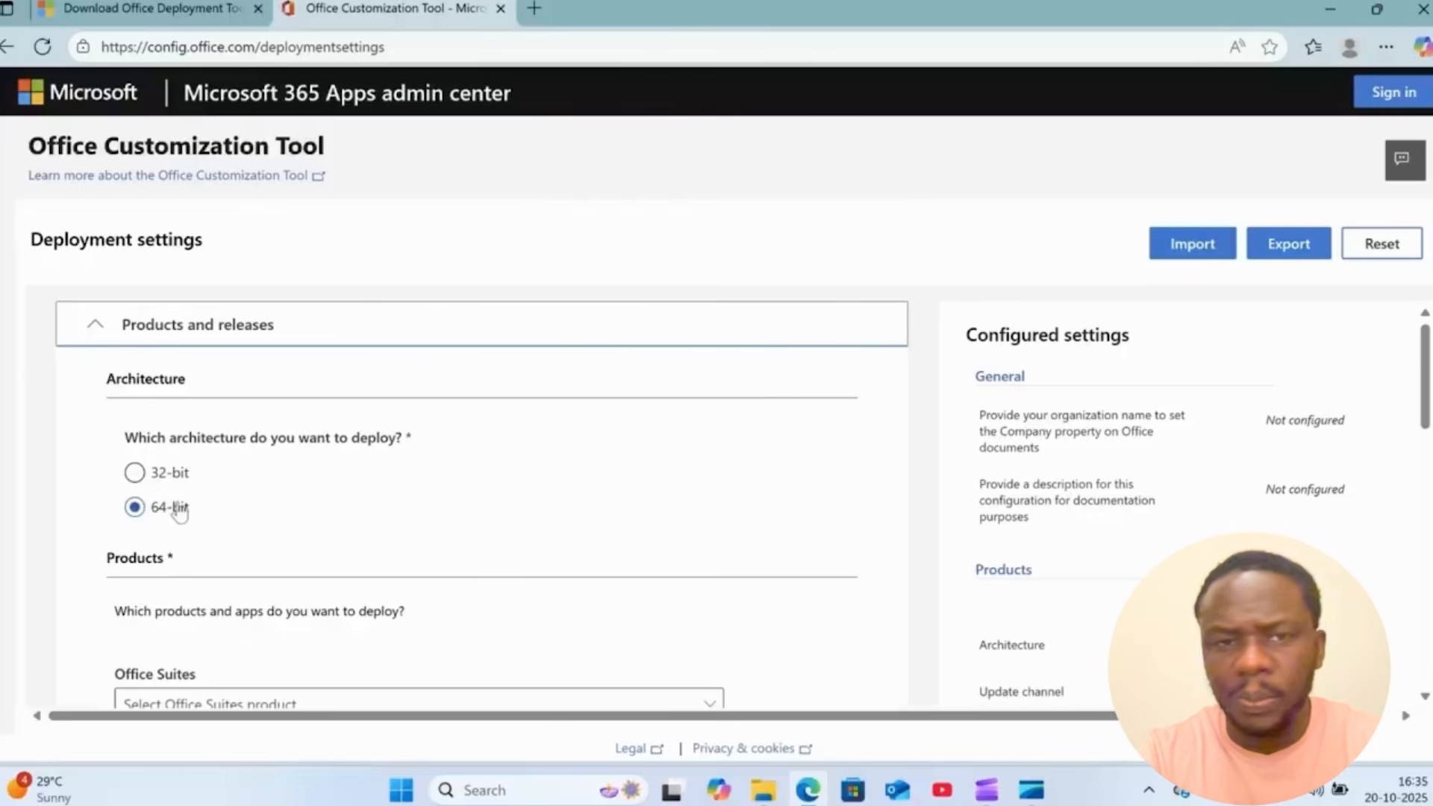
# - Minimize the browser, check the system type in this PC's device specifications, and close Settings
pyautogui.click(1330, 9)
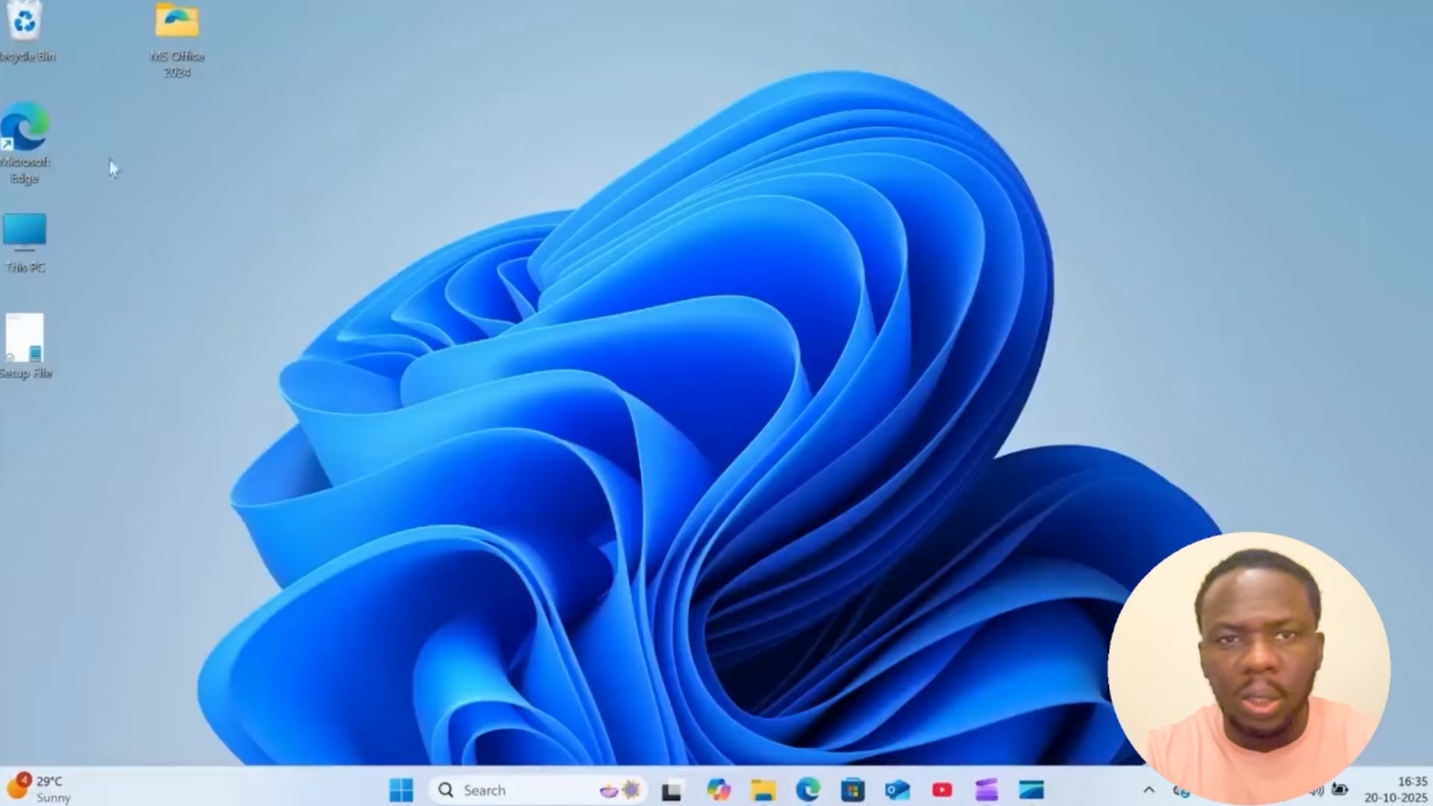
pyautogui.rightClick(22, 247)
pyautogui.click(191, 479)
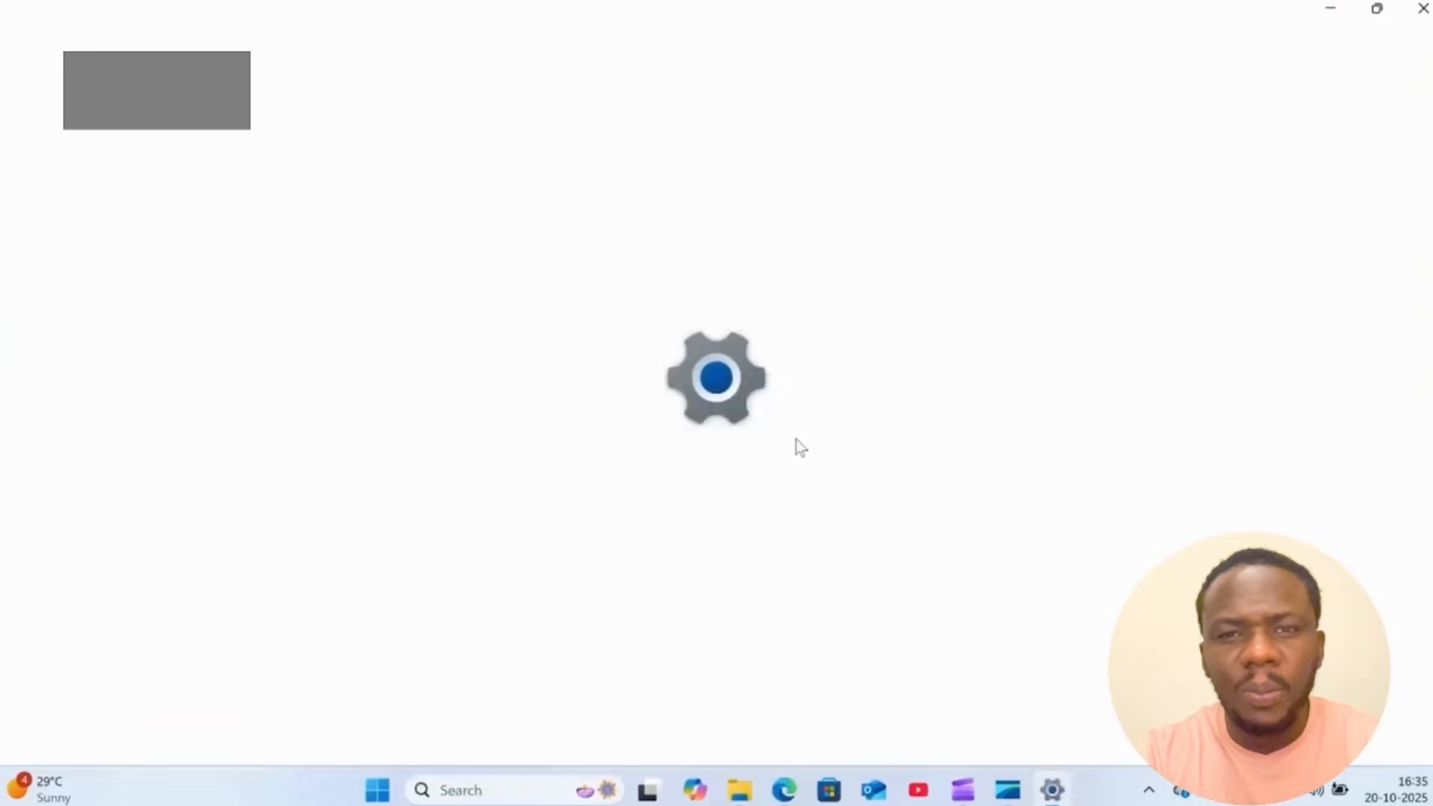
pyautogui.scroll(-2, 795, 439)
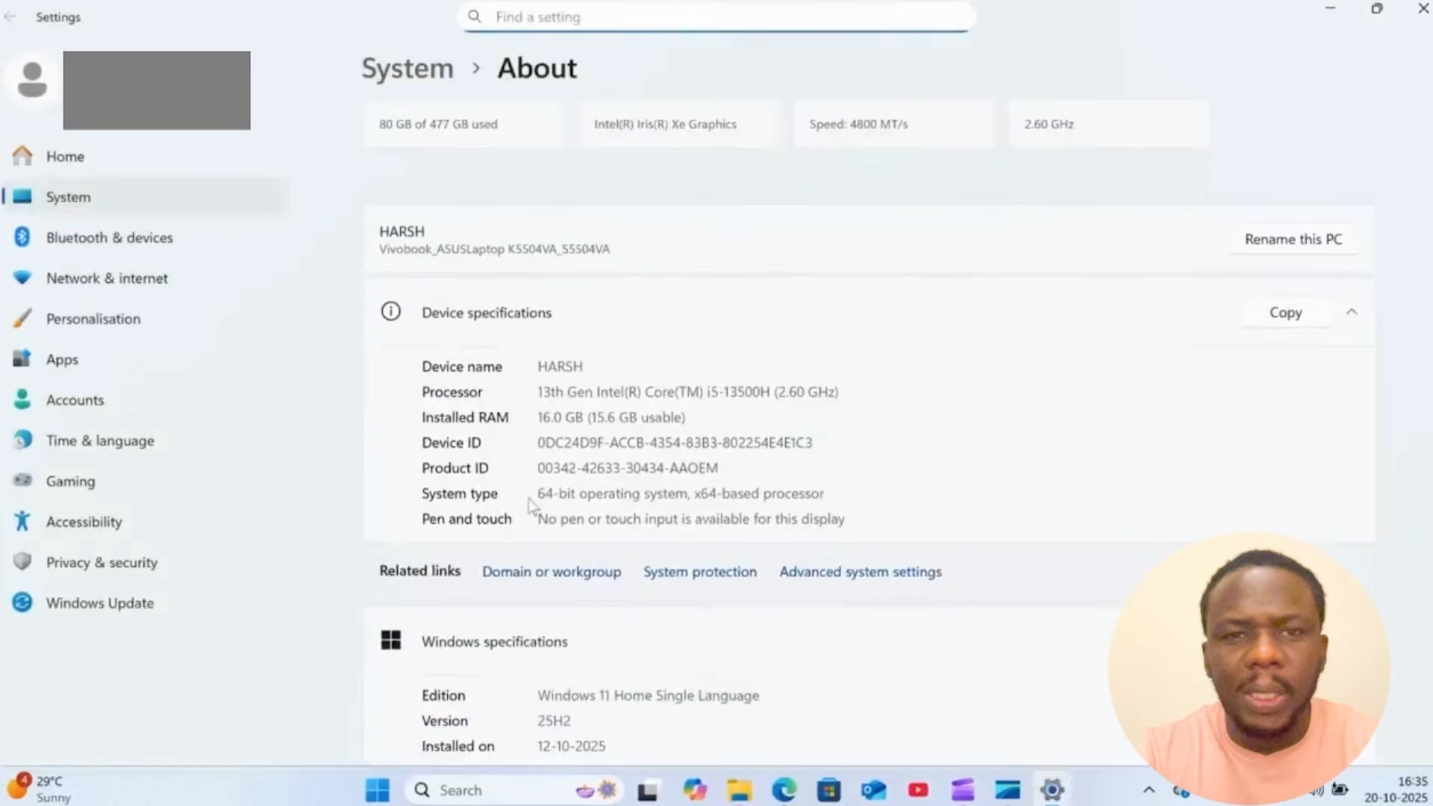
pyautogui.moveTo(543, 490); pyautogui.dragTo(838, 496)
pyautogui.click(999, 488)
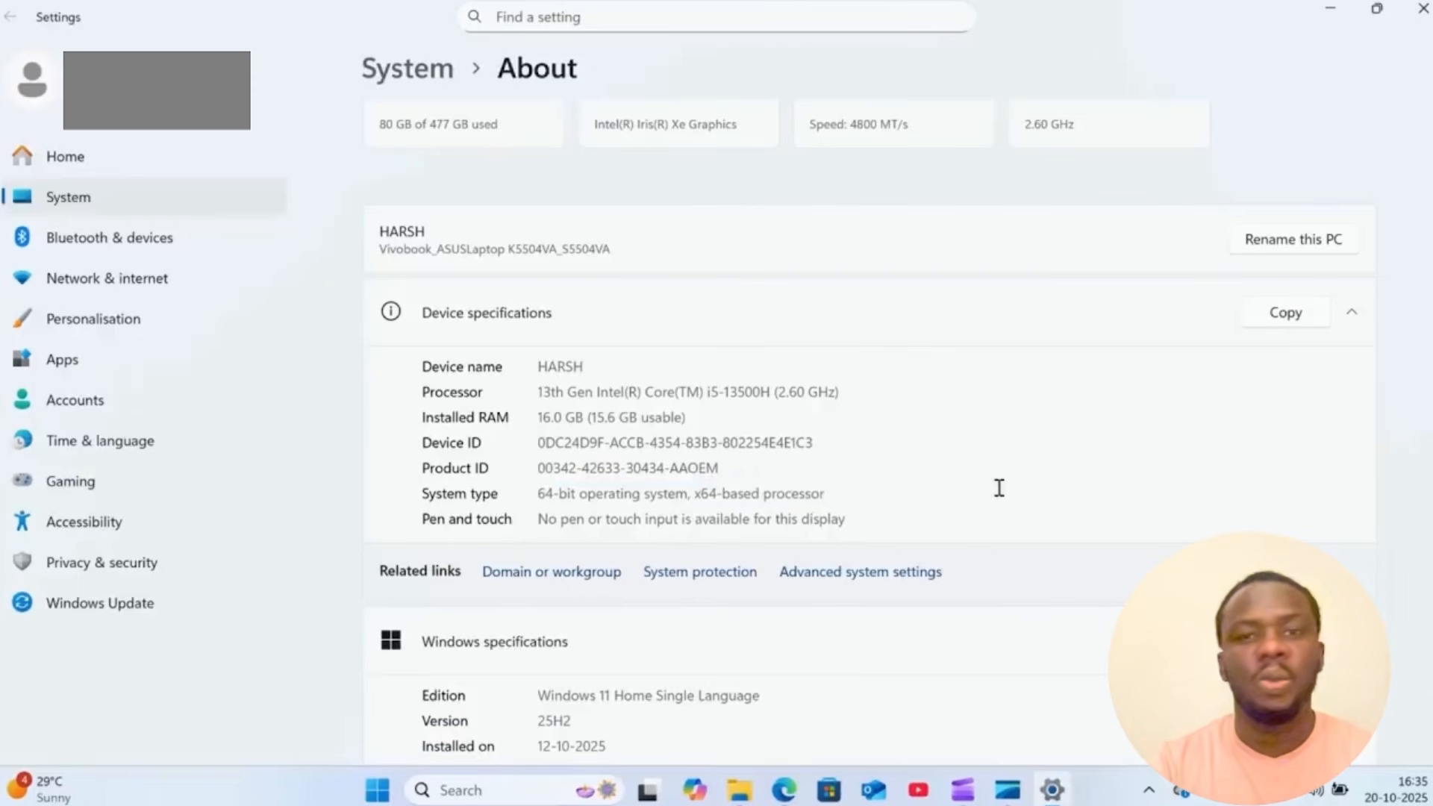
pyautogui.click(1423, 9)
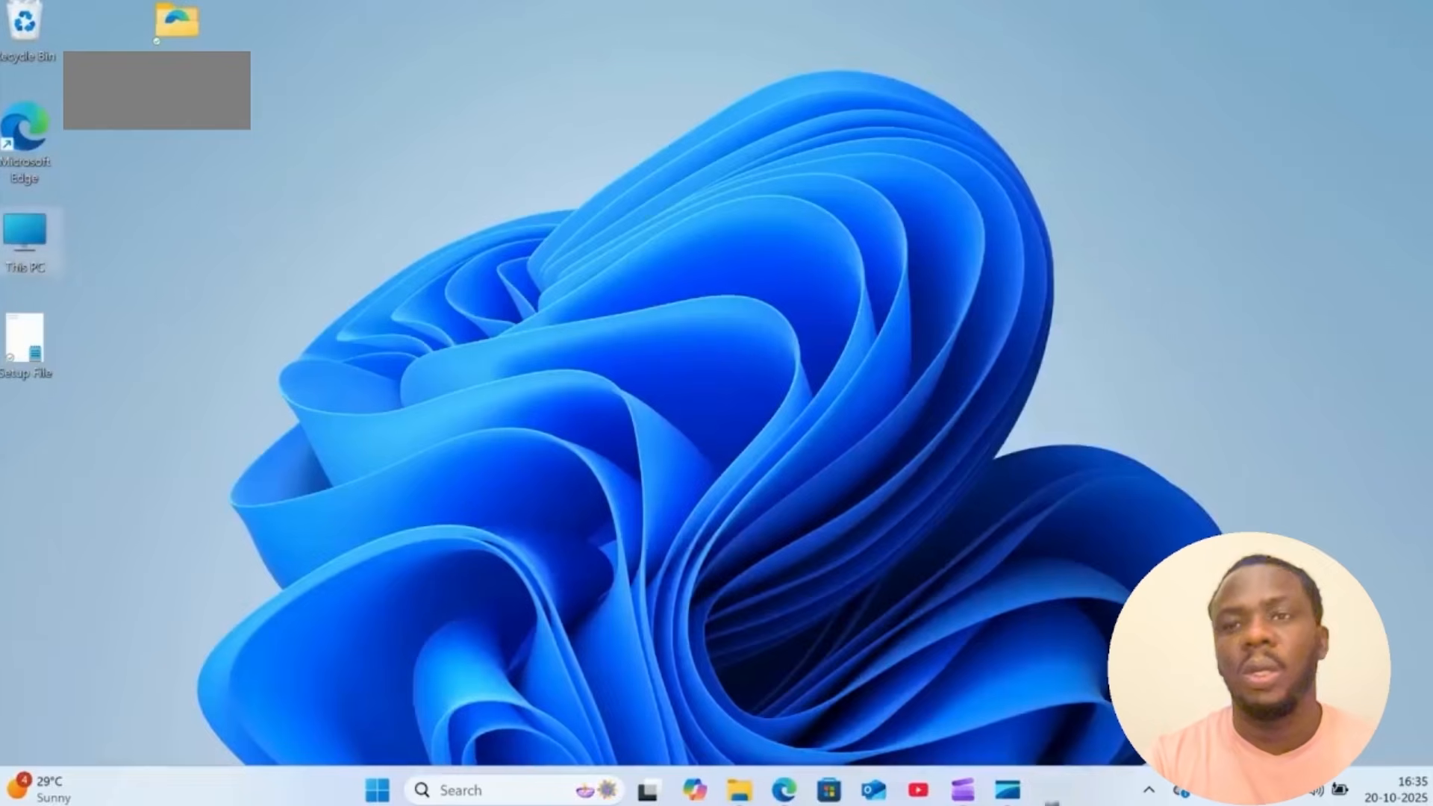
# - Return to the Office Customization Tool in Edge and select Office LTSC Professional Plus 2024 - Volume License as the Office suite
pyautogui.click(807, 790)
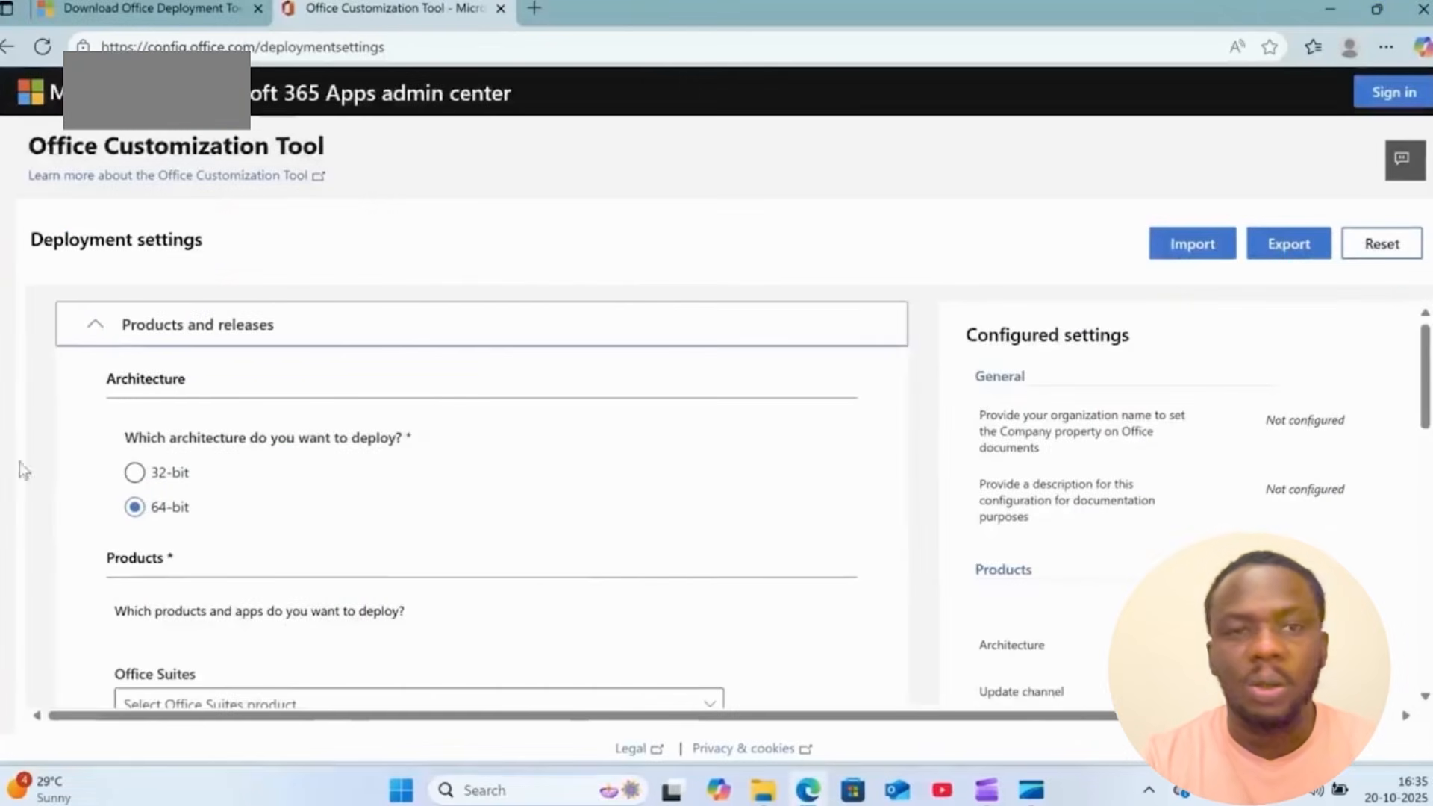
pyautogui.scroll(-2, 205, 525)
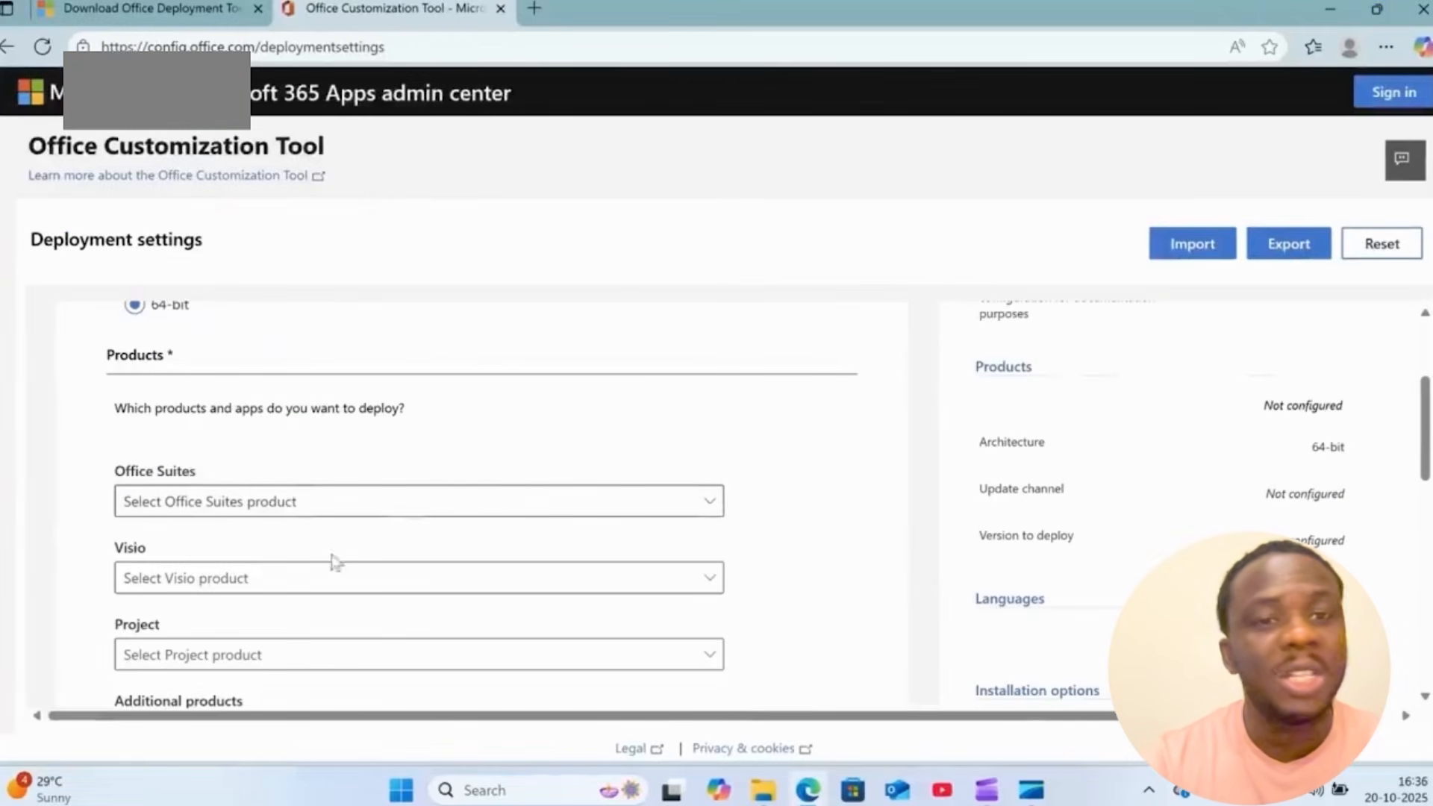
pyautogui.click(610, 512)
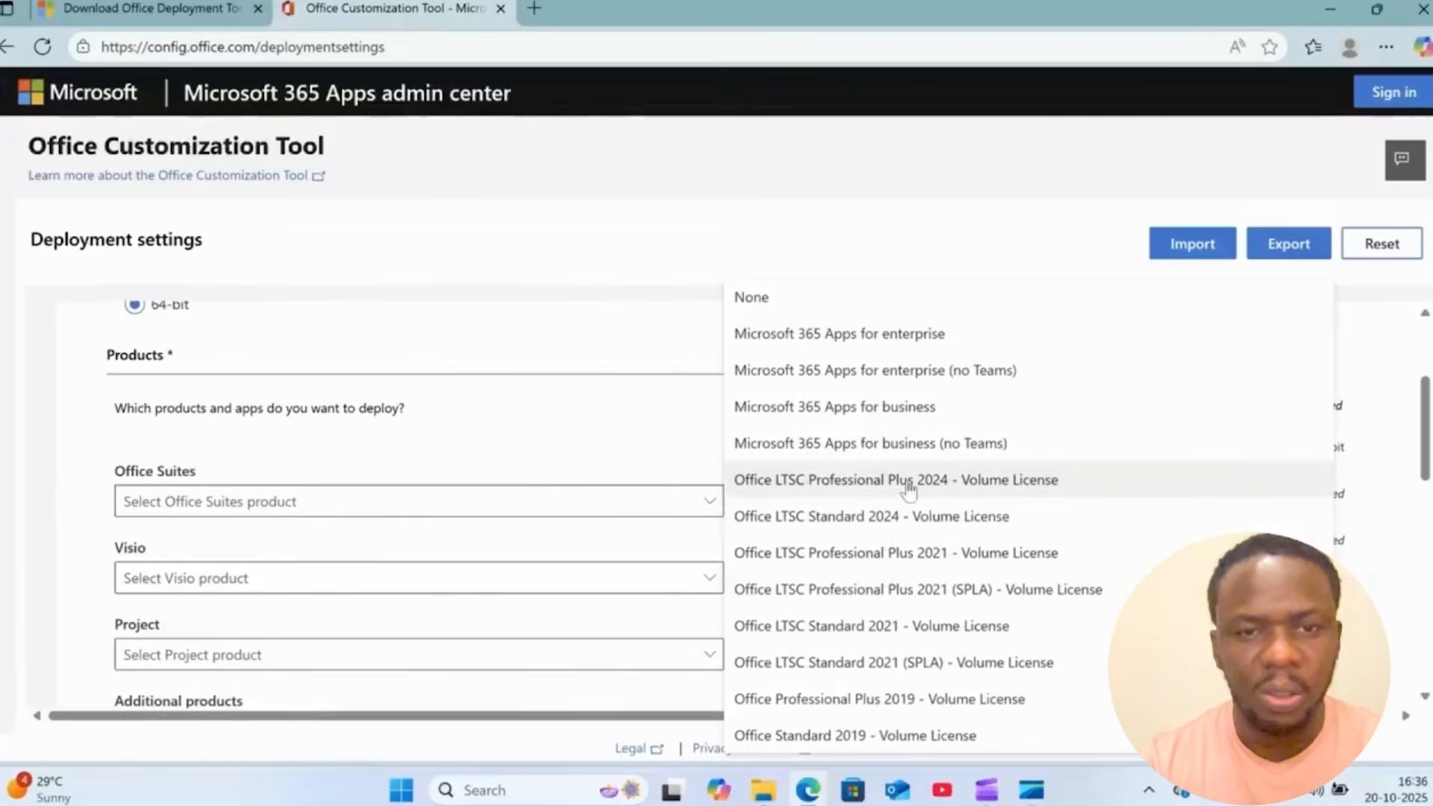
pyautogui.click(909, 485)
# - Exclude Access, OneNote, OneDrive Desktop, Outlook (classic) and Publisher from the apps being deployed
pyautogui.scroll(-3, 742, 467)
pyautogui.scroll(-4, 742, 467)
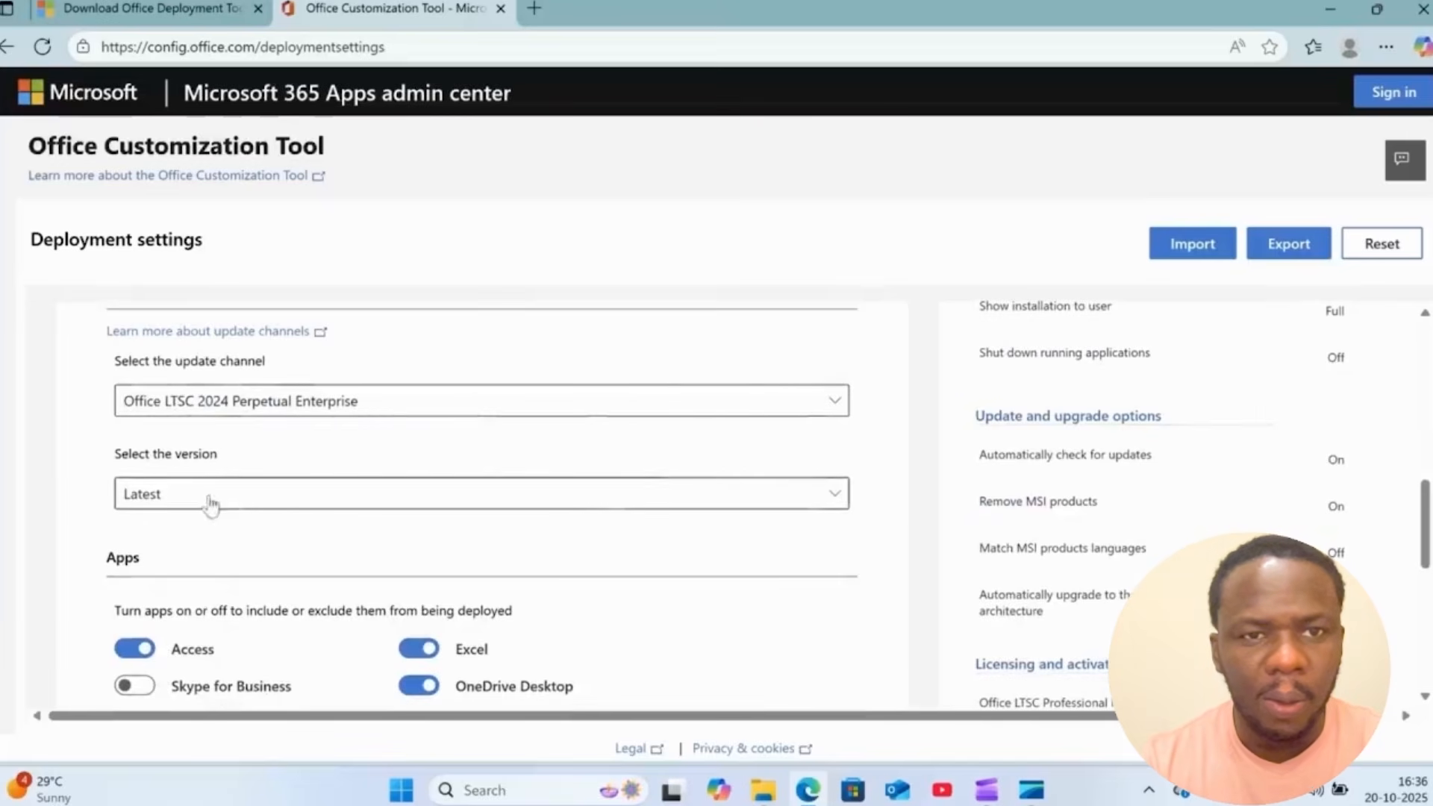
pyautogui.scroll(-3, 208, 503)
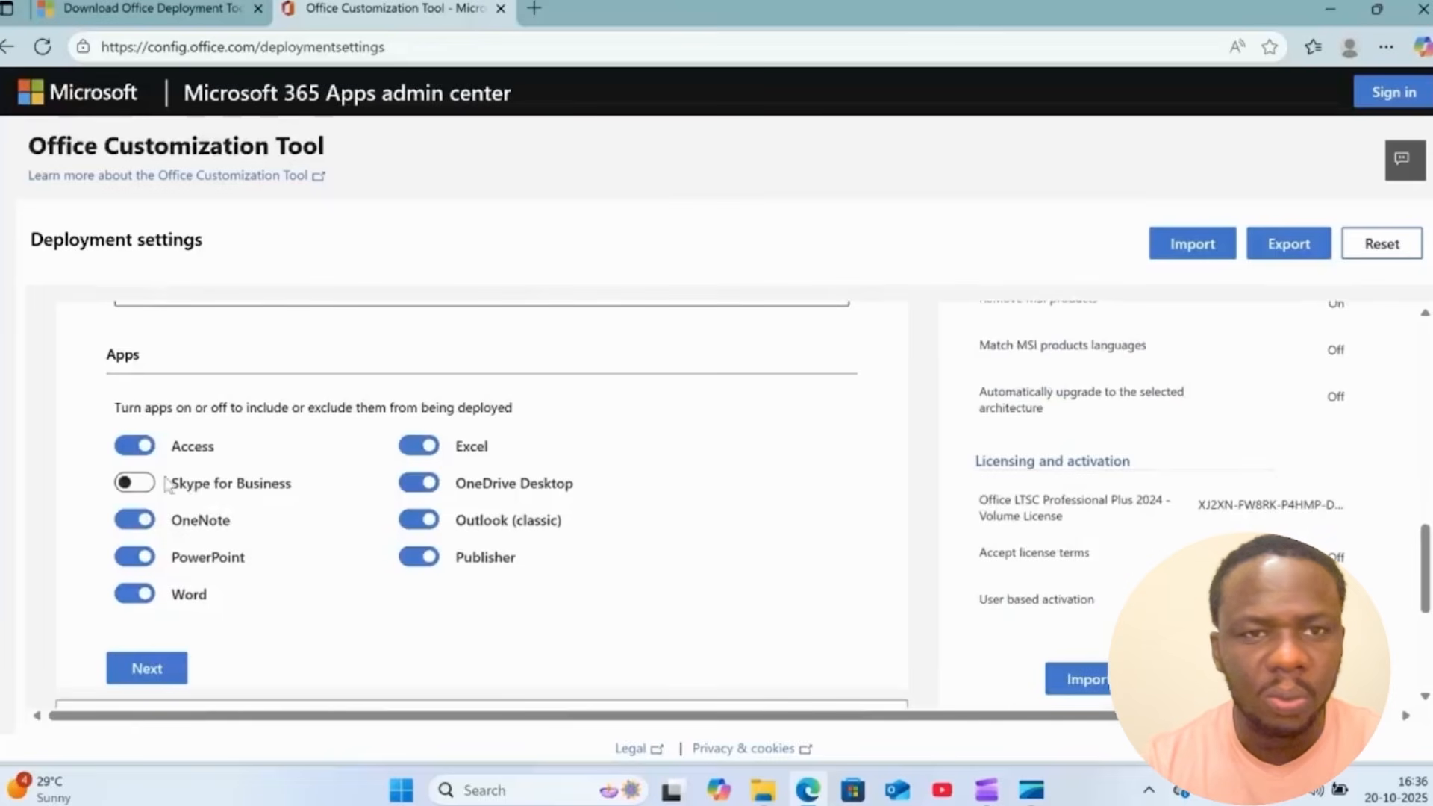
pyautogui.click(137, 447)
pyautogui.click(140, 522)
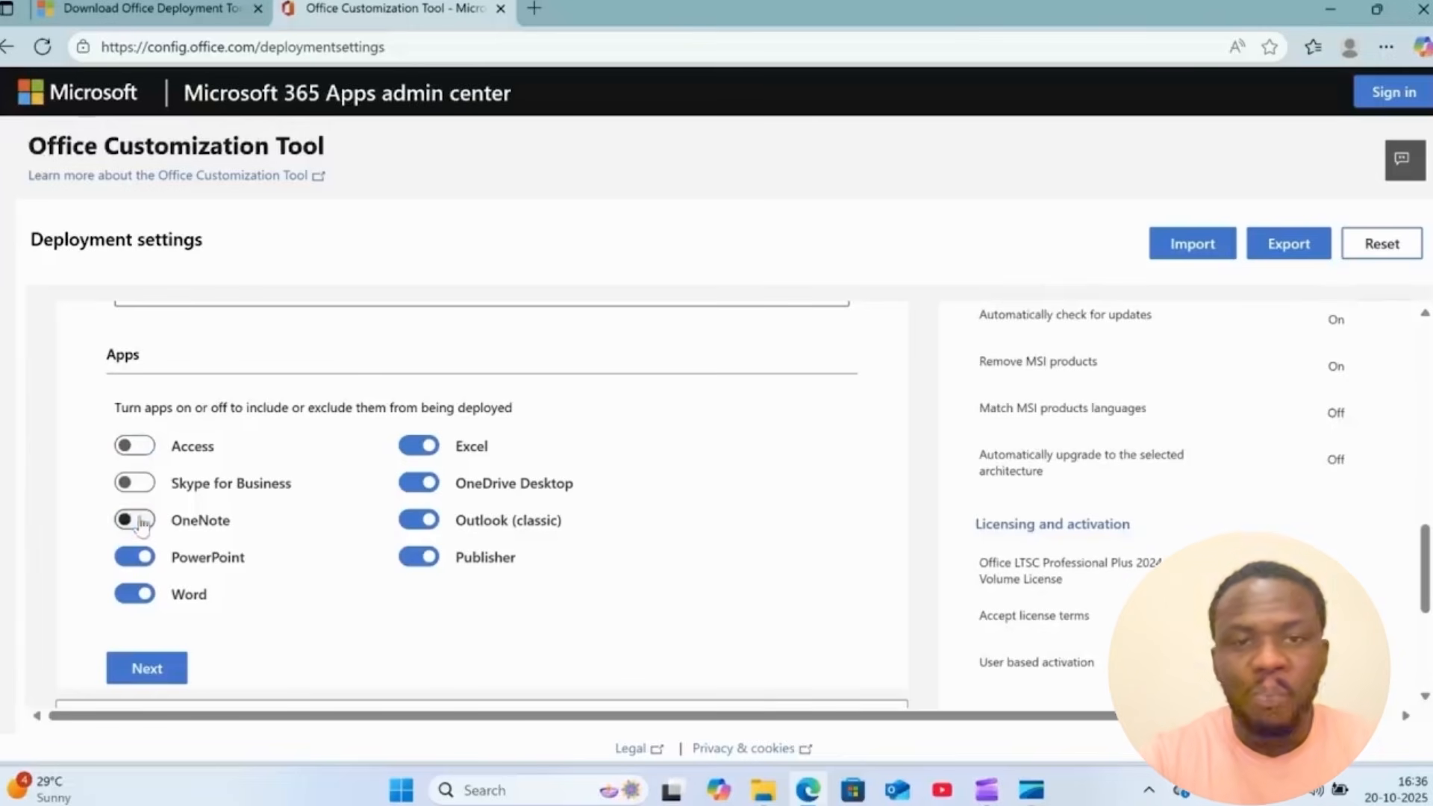
pyautogui.click(420, 484)
pyautogui.click(423, 523)
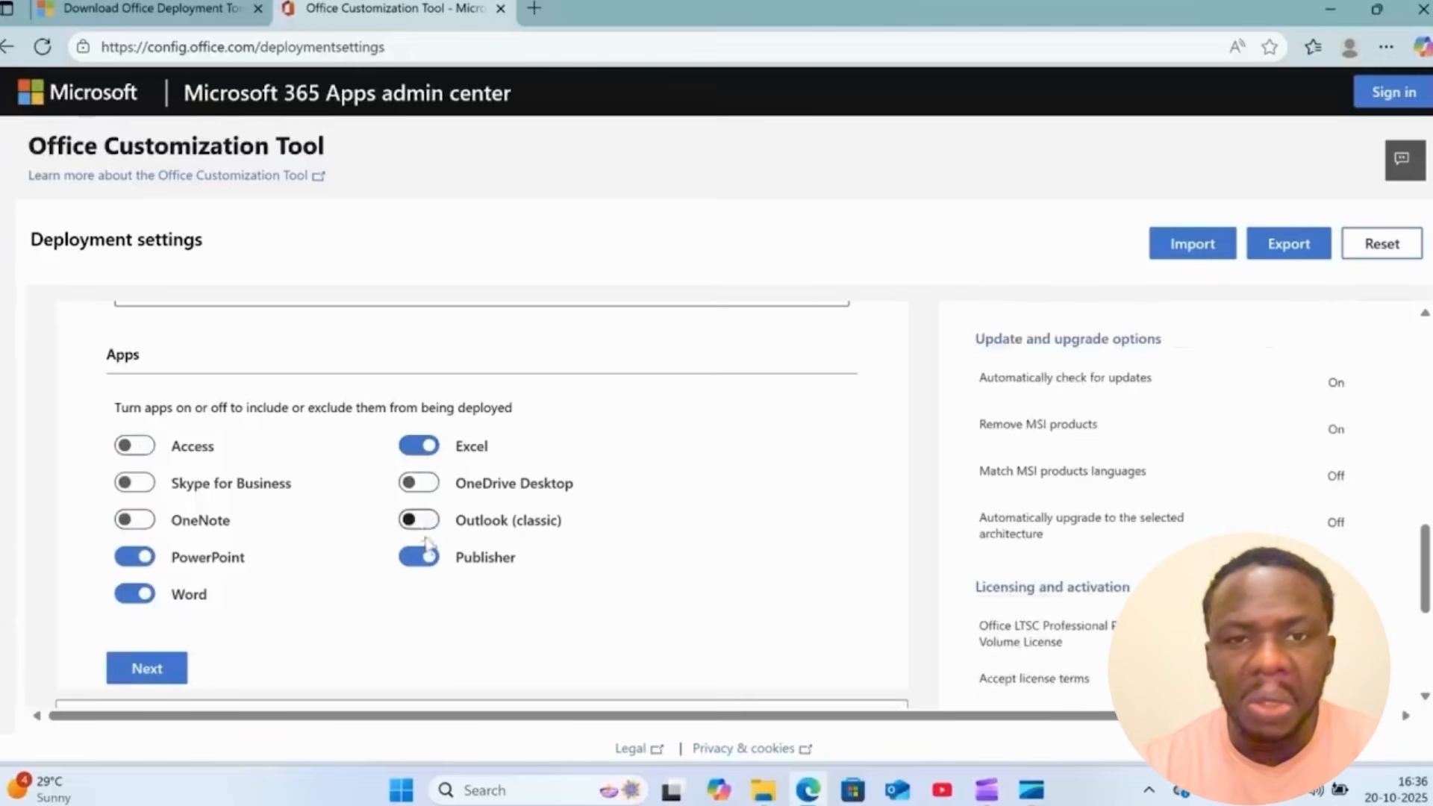
pyautogui.click(427, 561)
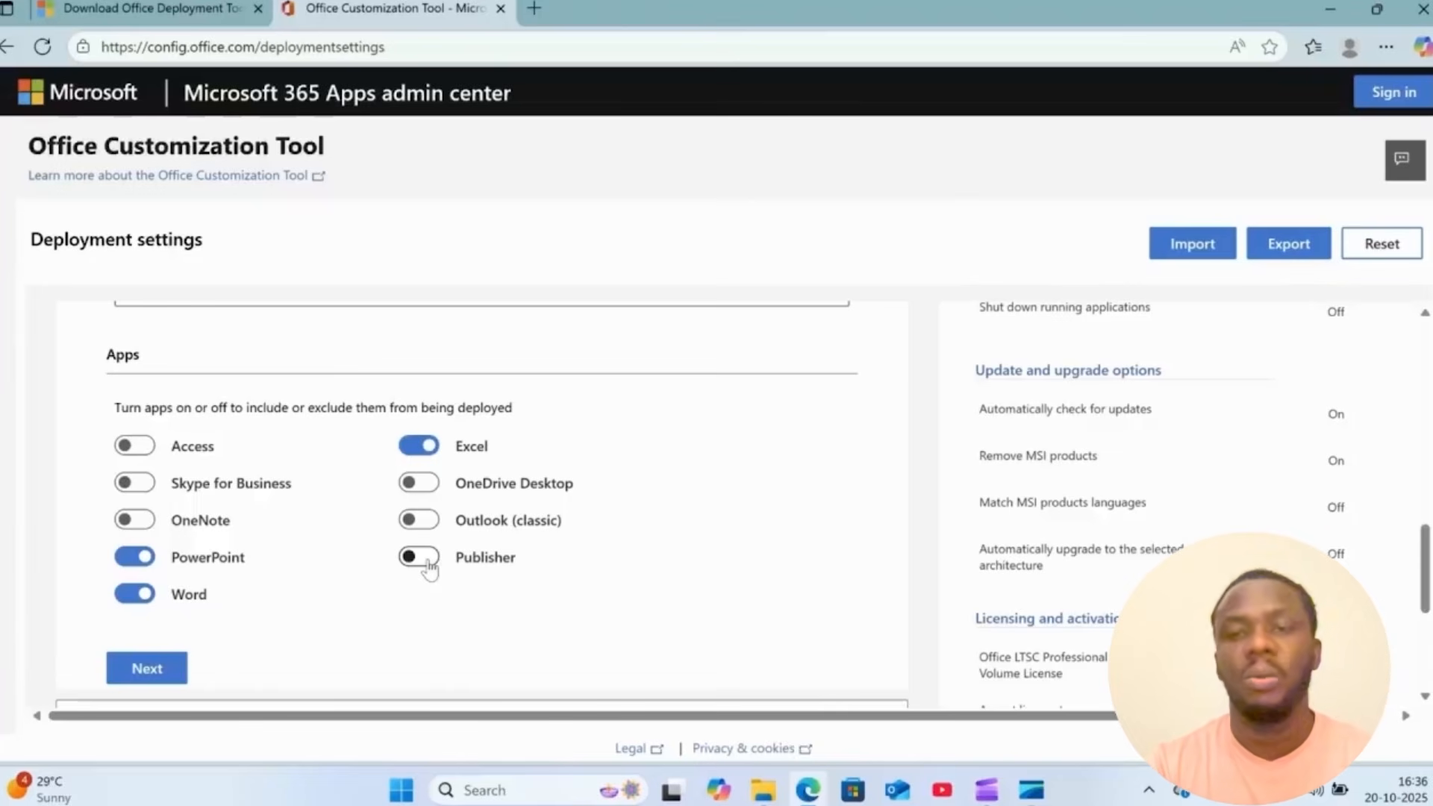
# - Proceed to the language settings and set the primary language to English (United States)
pyautogui.scroll(-4, 429, 568)
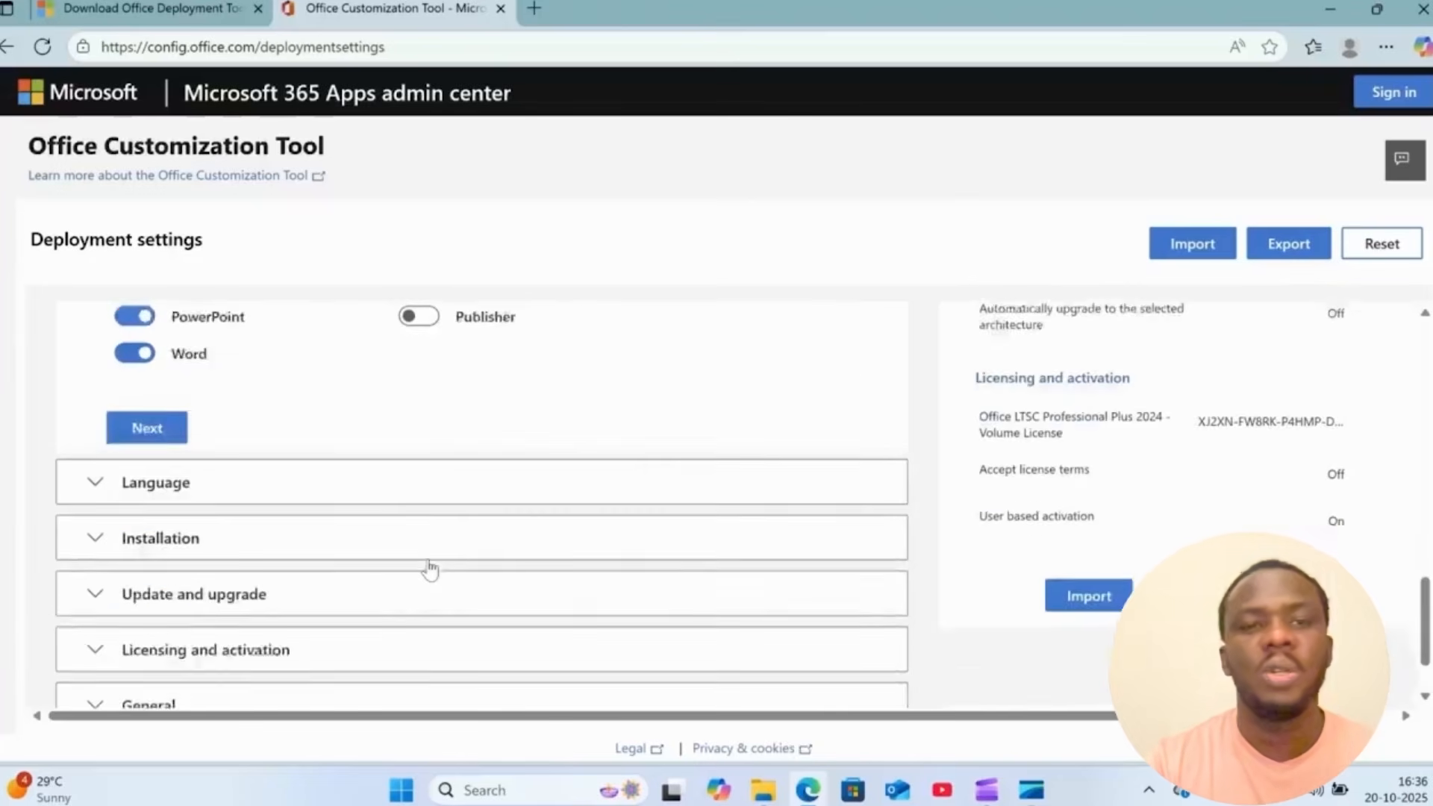
pyautogui.click(170, 422)
pyautogui.scroll(-1, 270, 433)
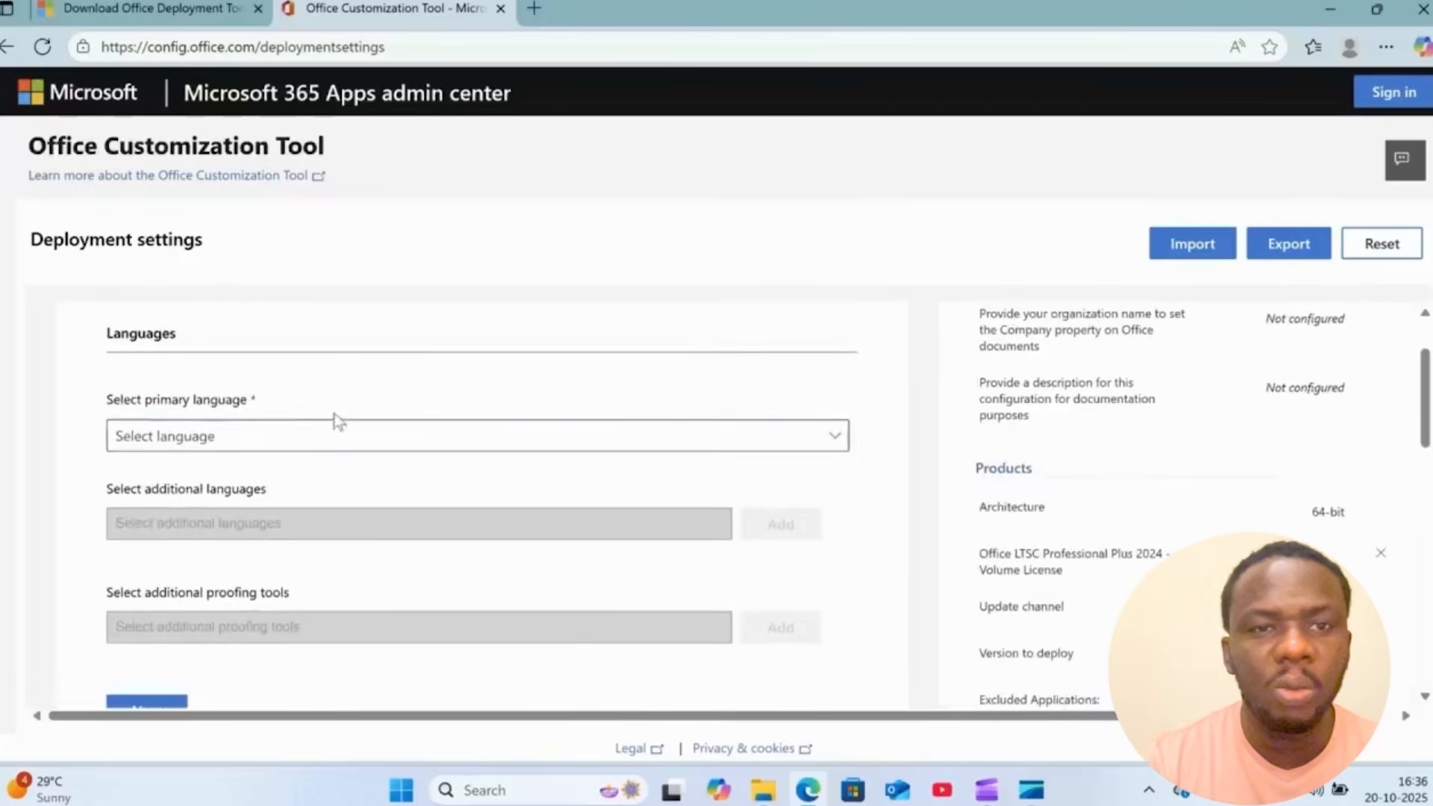
pyautogui.click(345, 435)
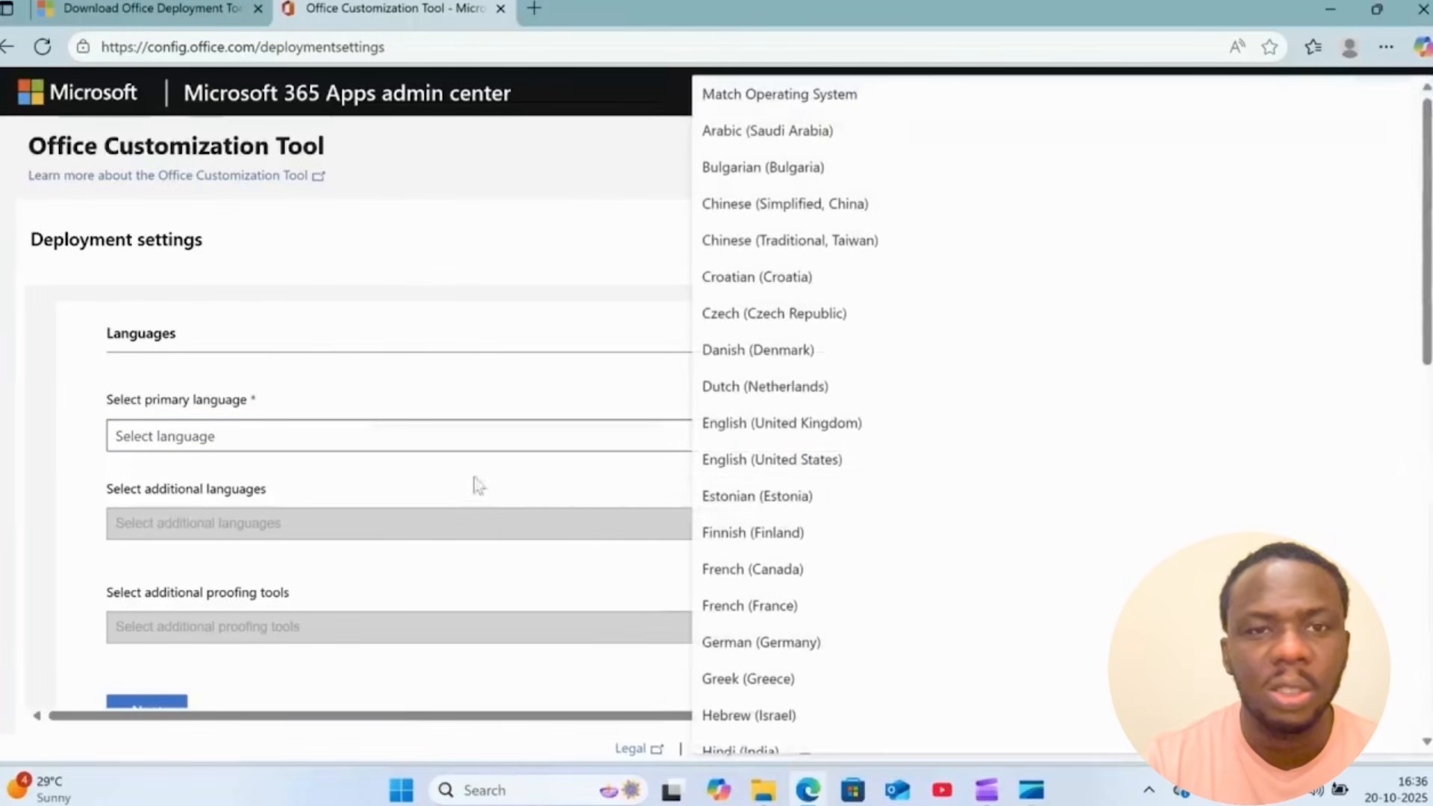
pyautogui.click(782, 462)
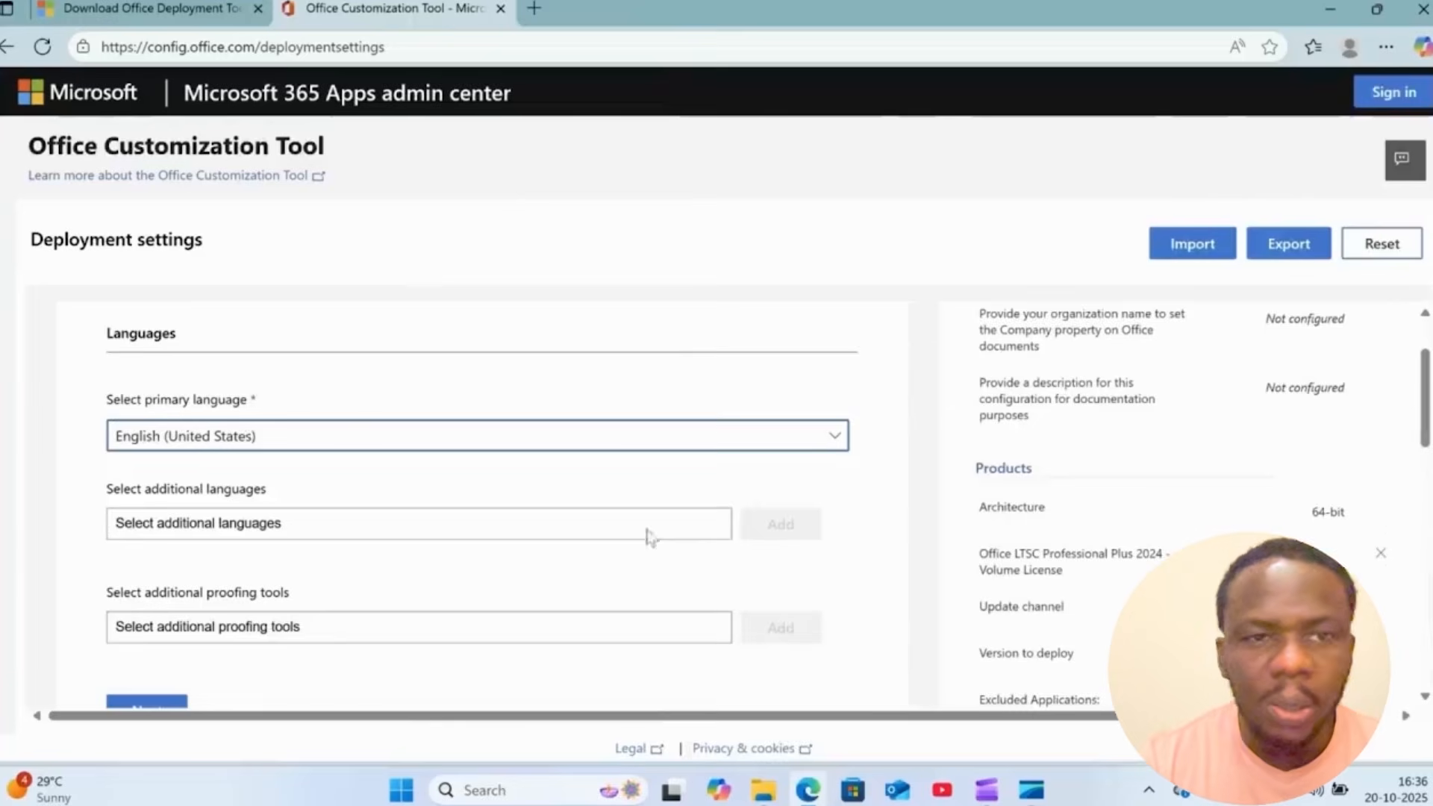
# - Start exporting the deployment configuration and choose Keep Current Settings for the default file format
pyautogui.scroll(-3, 624, 544)
pyautogui.scroll(-3, 621, 541)
pyautogui.scroll(1, 593, 549)
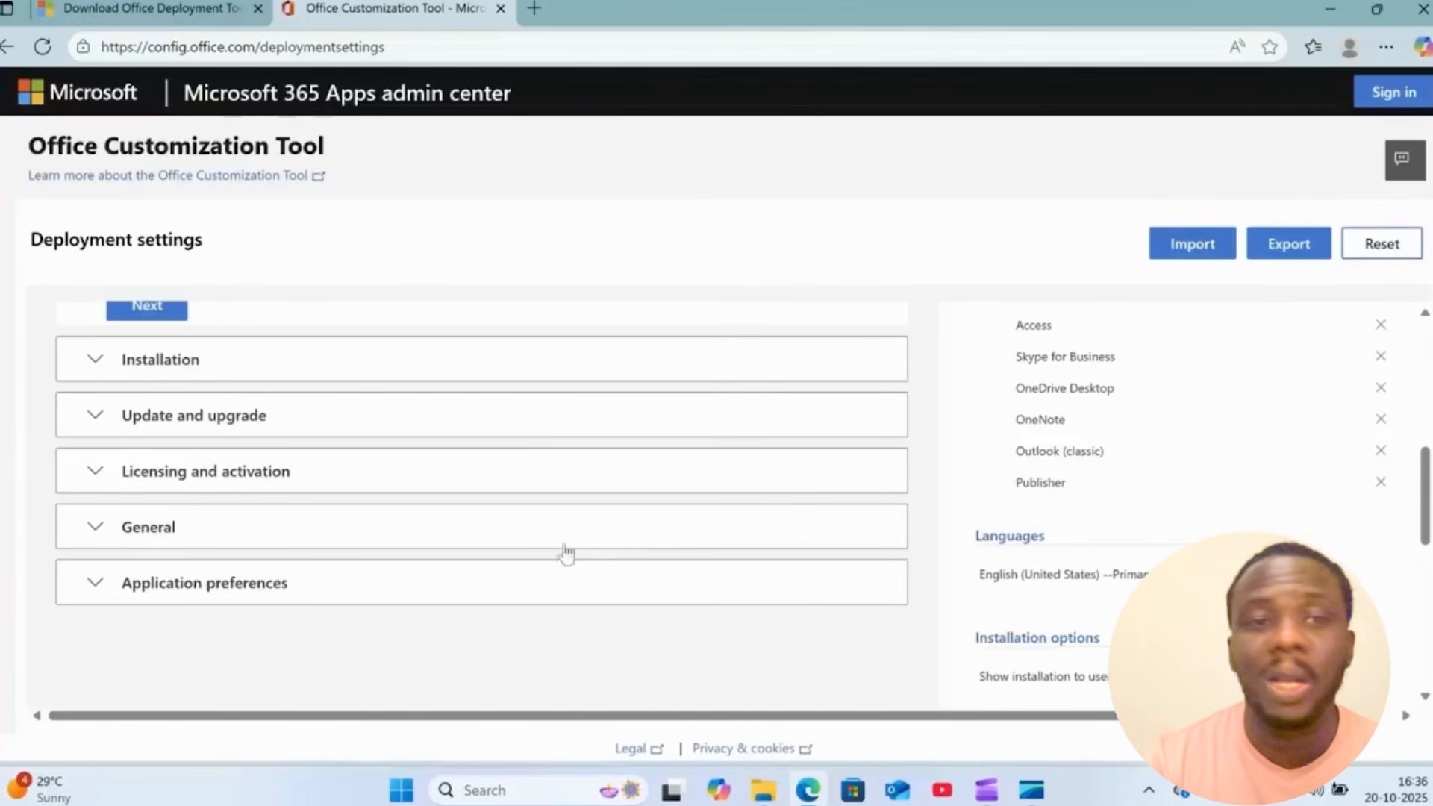
pyautogui.click(1280, 254)
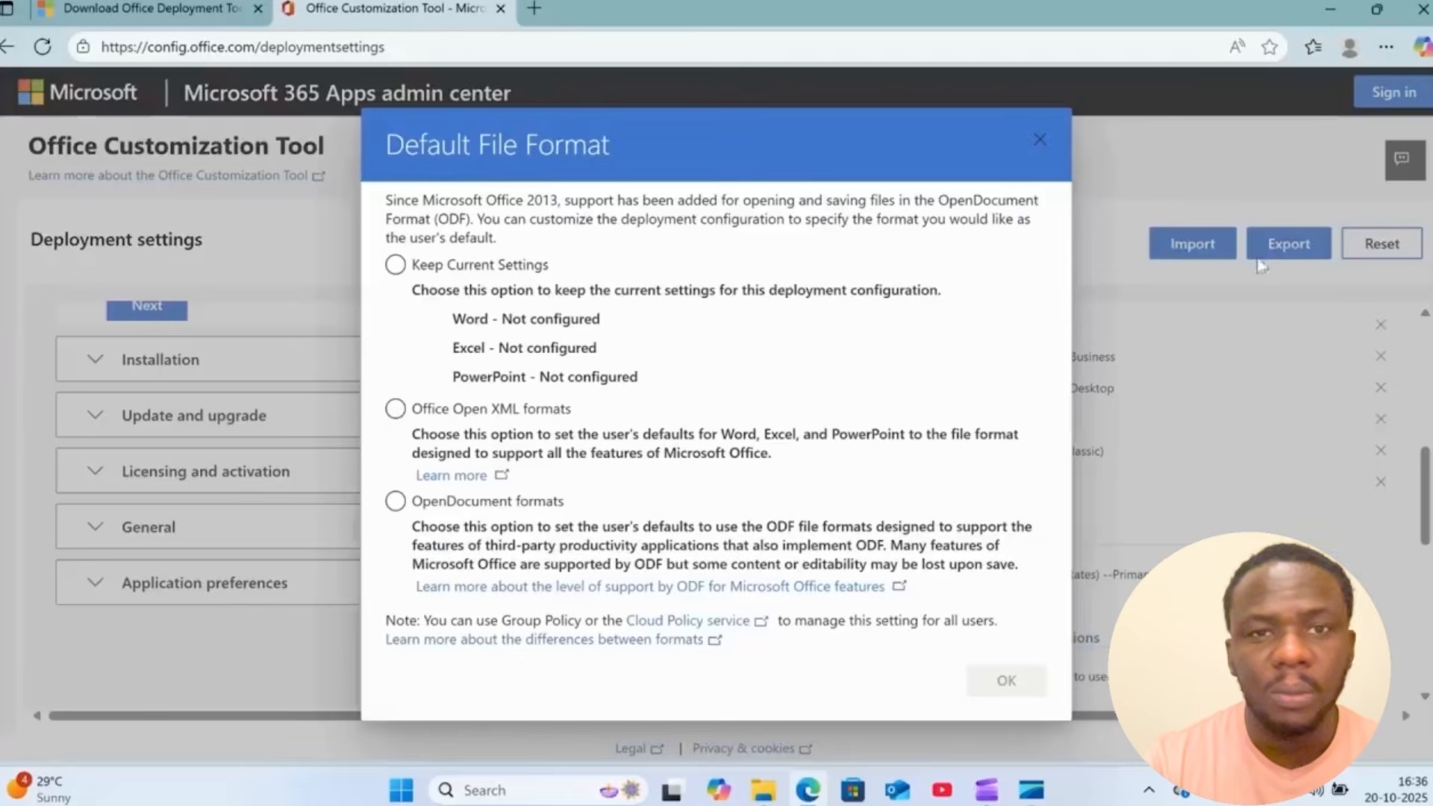
pyautogui.click(396, 266)
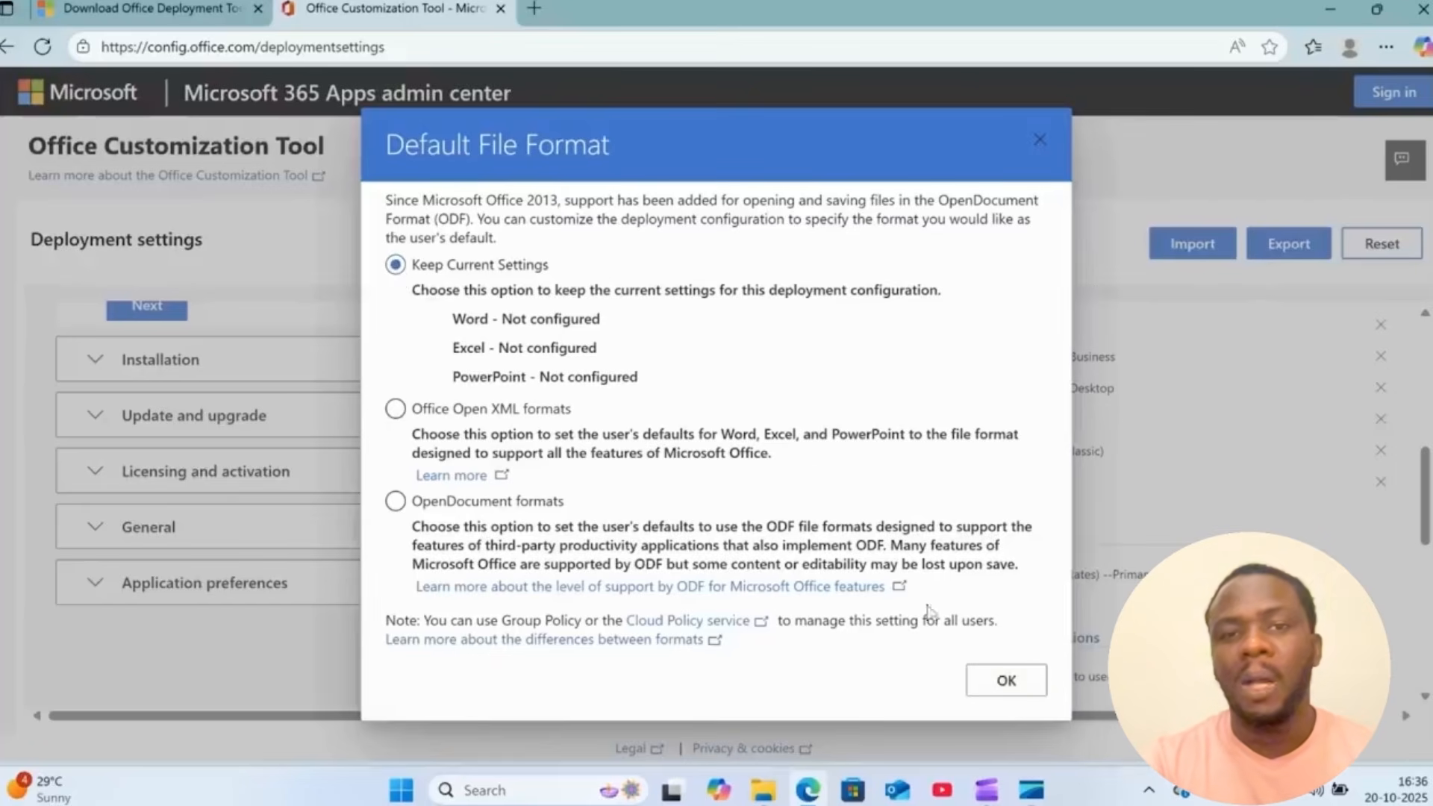
pyautogui.click(1005, 680)
# - Accept the license agreement, export the configuration to XML, and keep the downloaded Configuration.xml file
pyautogui.click(758, 494)
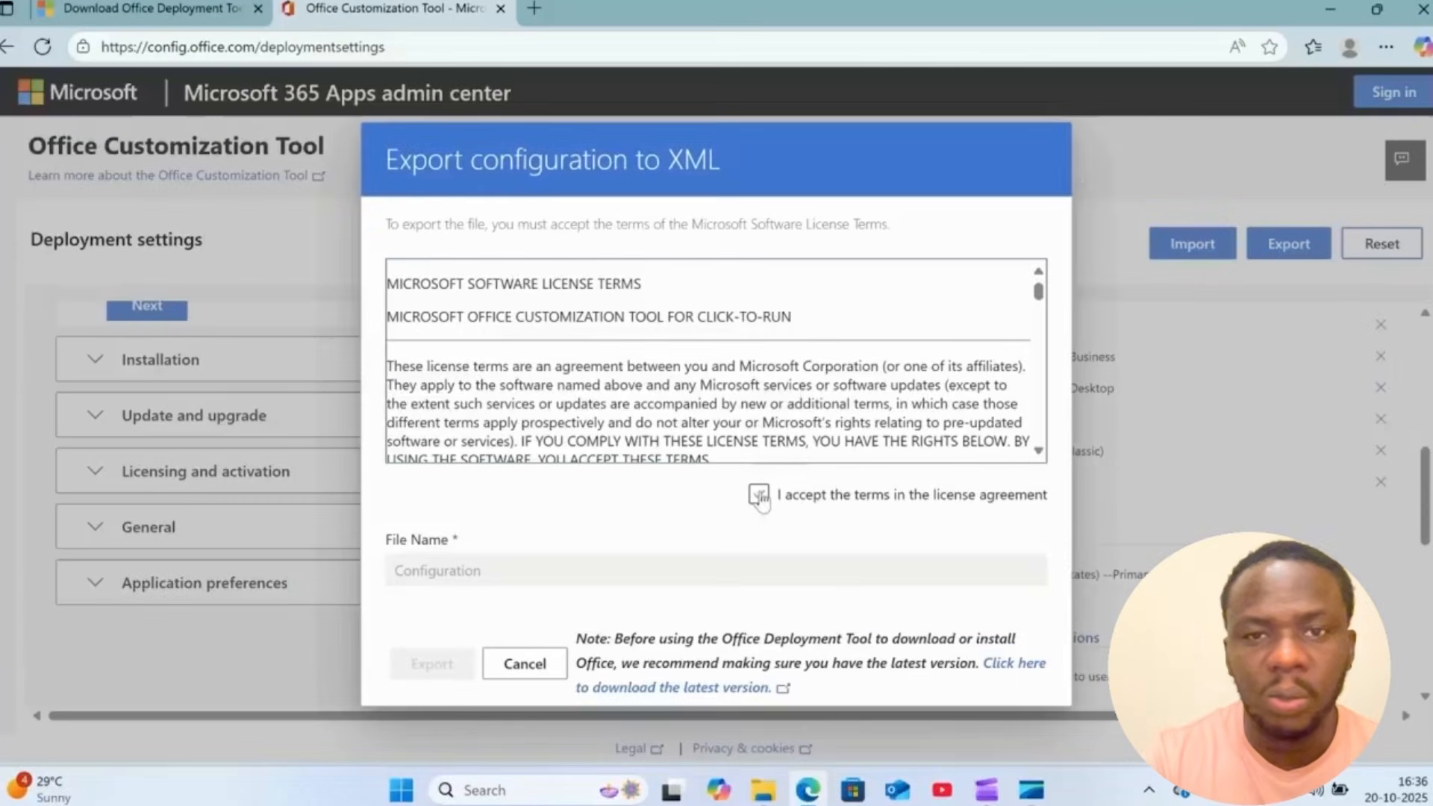
pyautogui.click(448, 660)
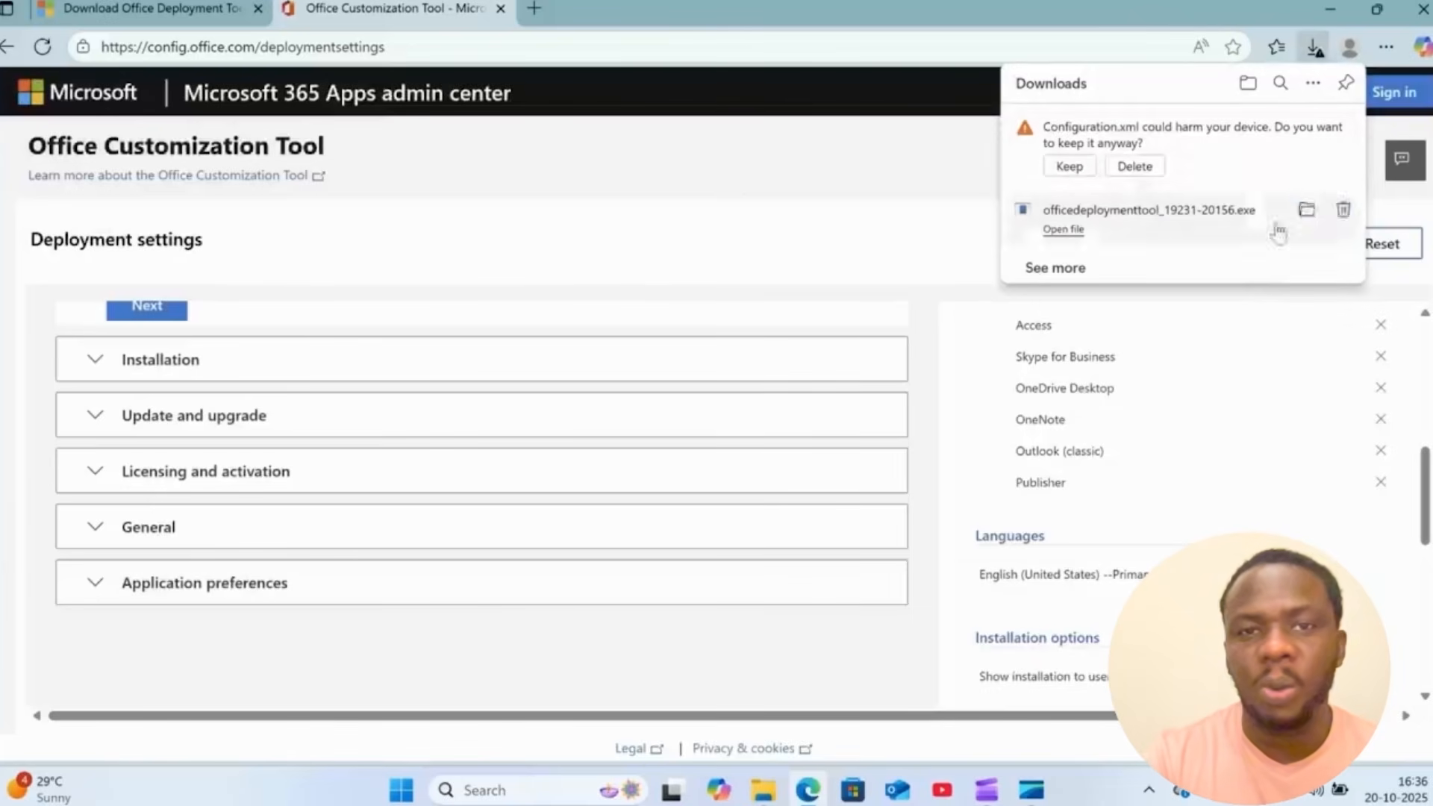
pyautogui.click(1069, 166)
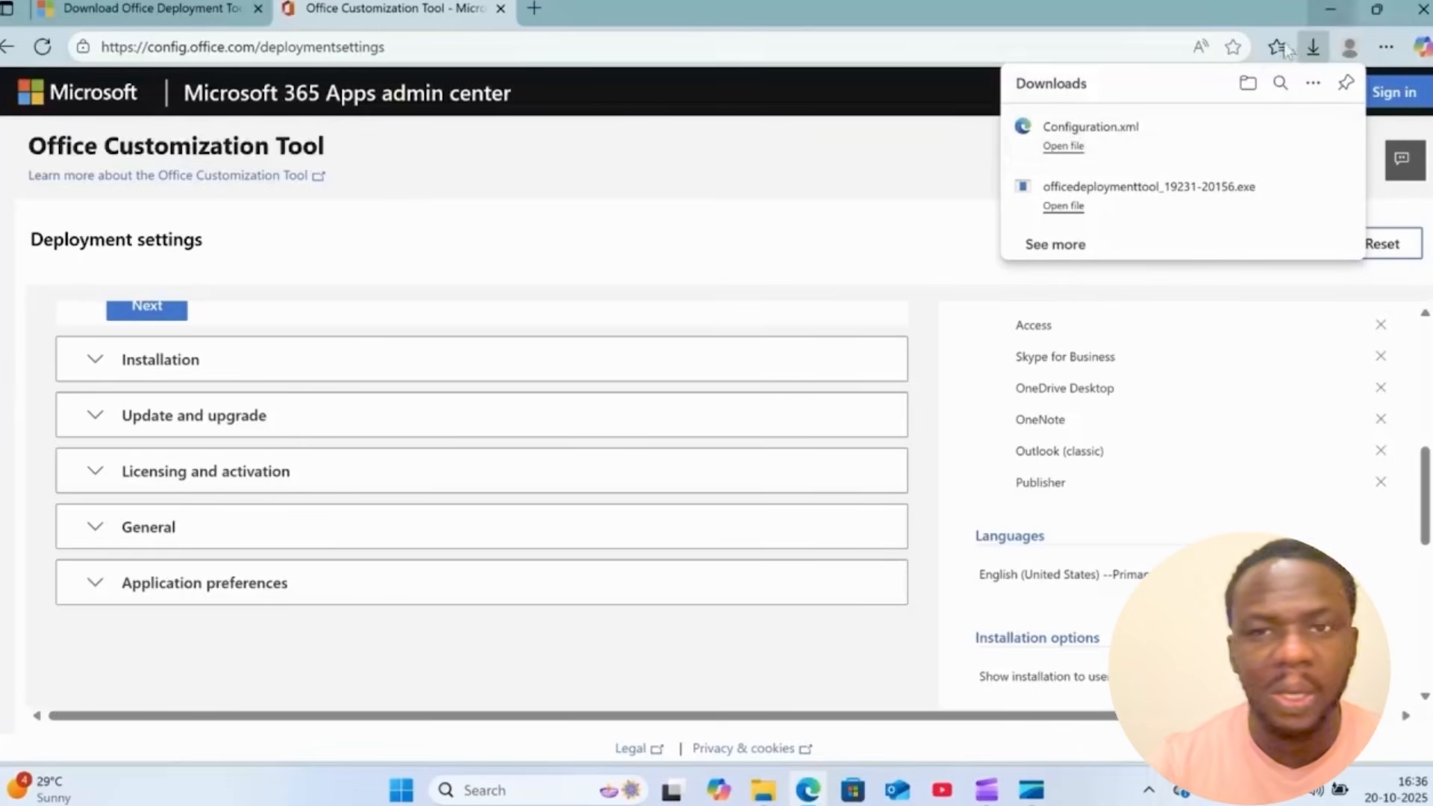
# - Minimize the browser and copy the Configuration file from the Downloads folder in File Explorer
pyautogui.click(1330, 9)
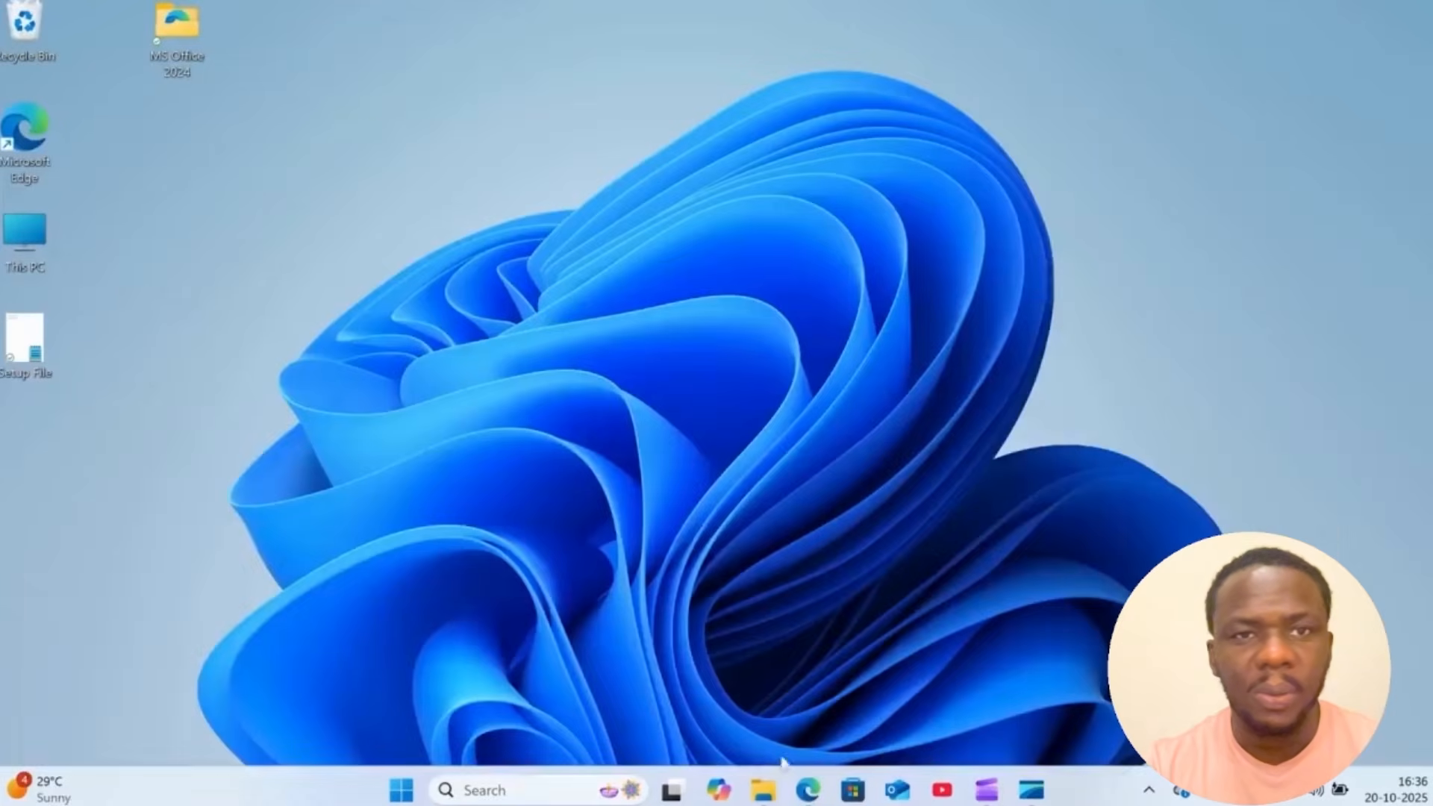
pyautogui.click(764, 789)
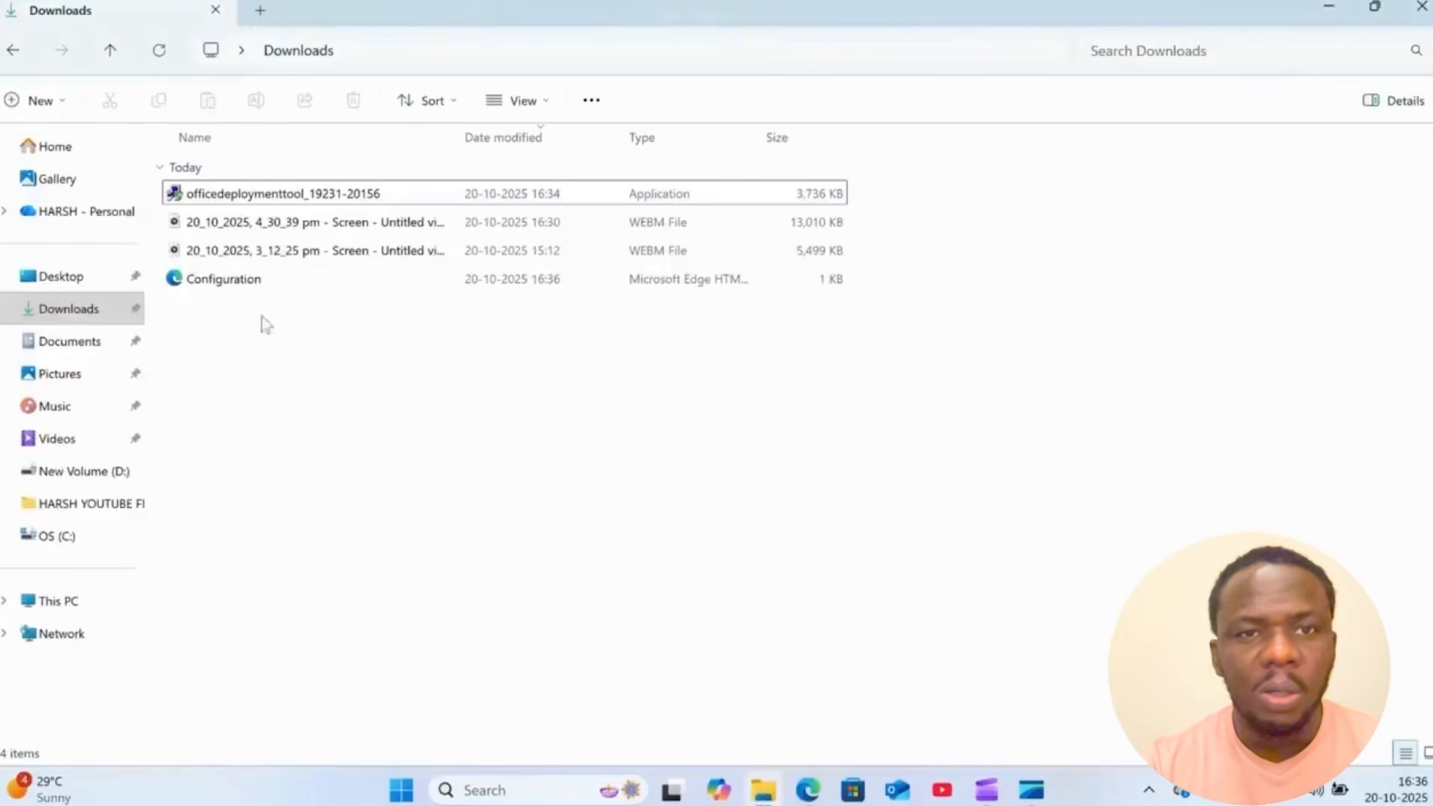
pyautogui.click(254, 283)
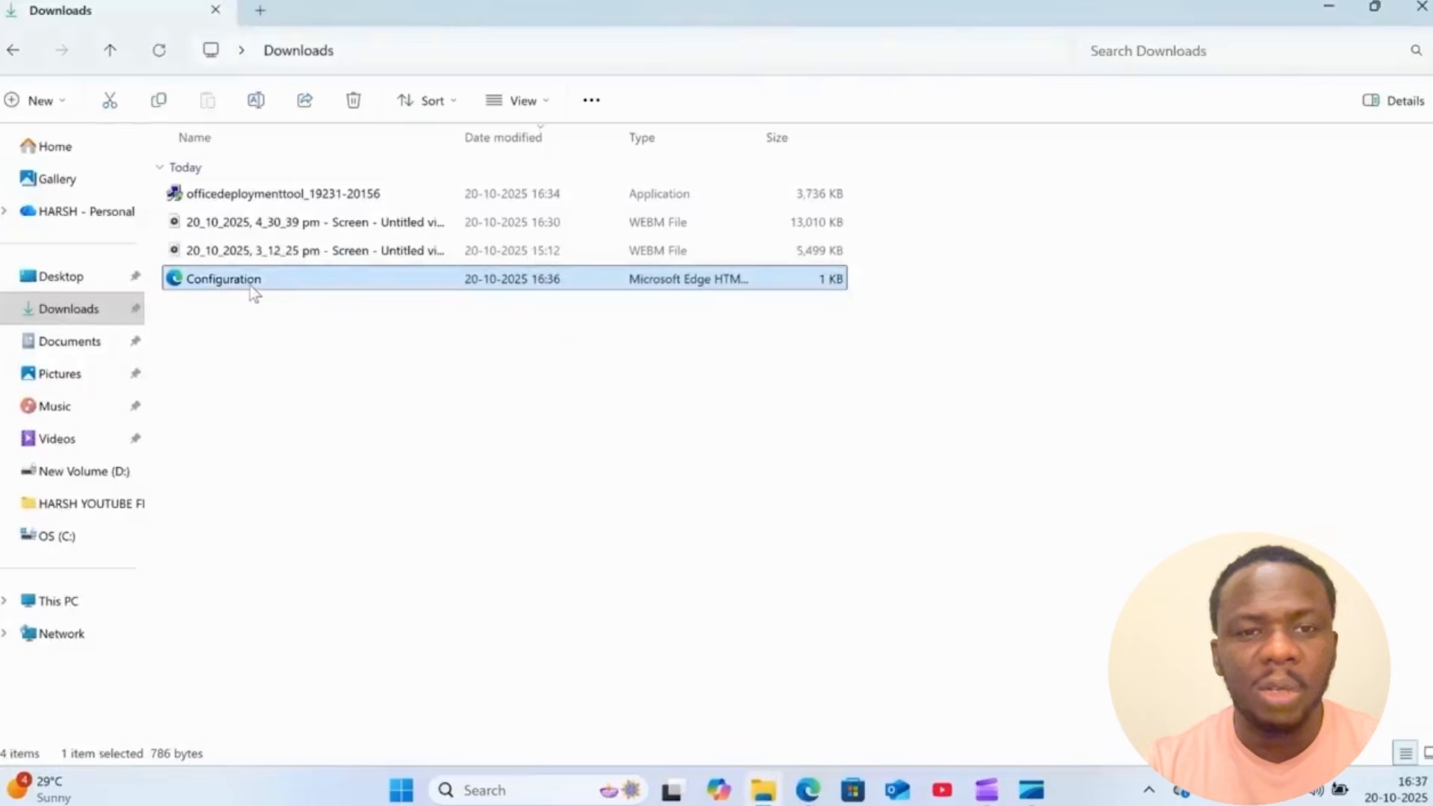
pyautogui.rightClick(249, 285)
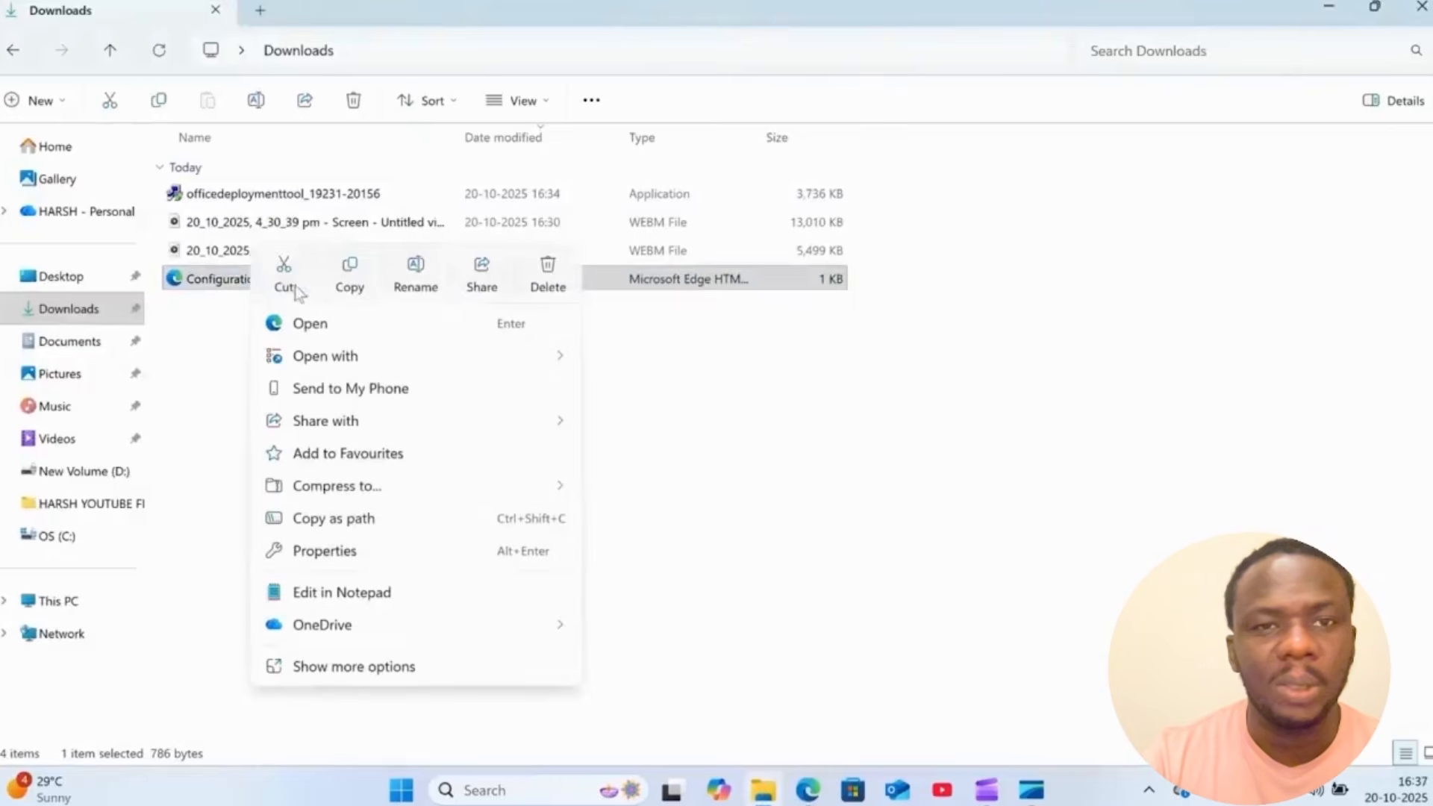
pyautogui.click(351, 285)
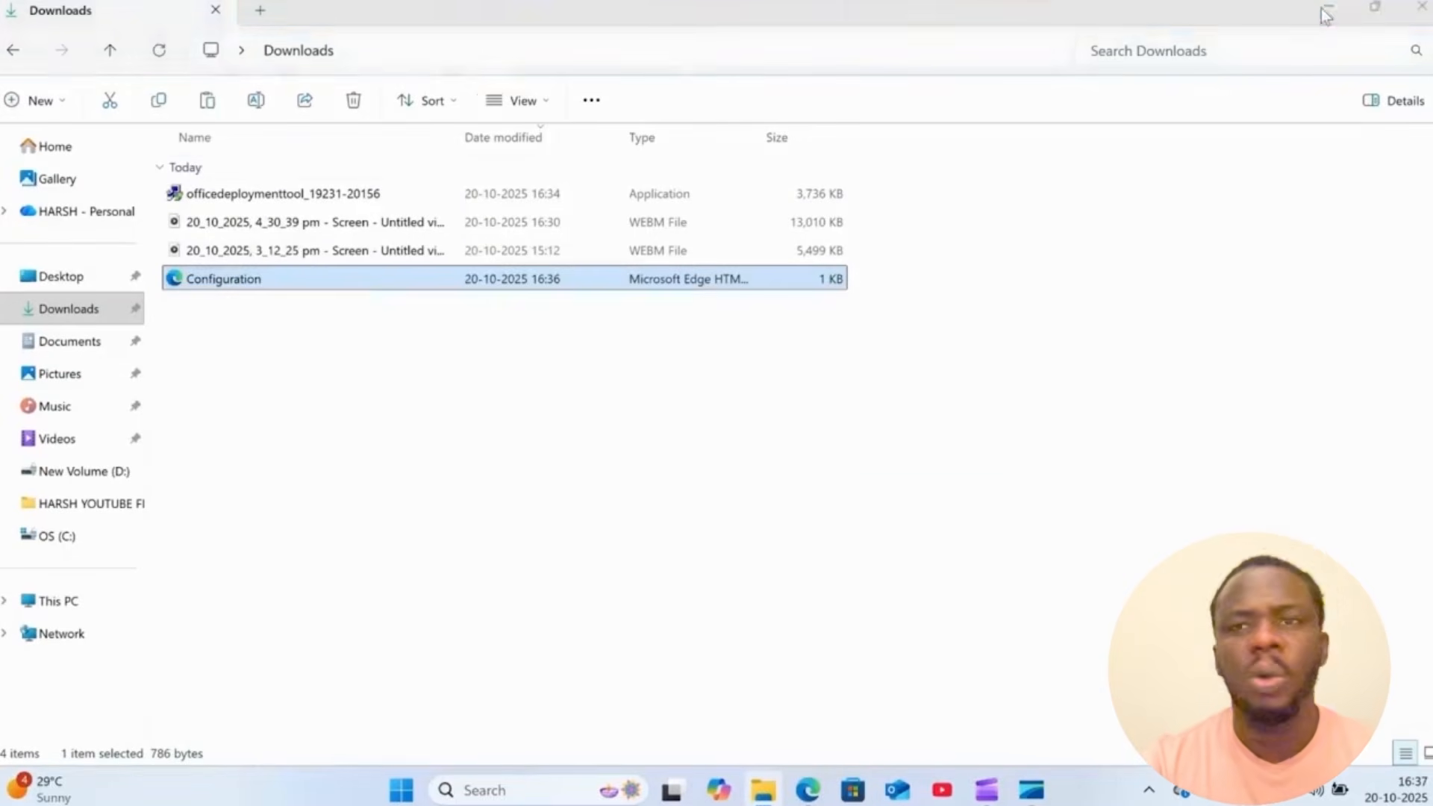
# - Paste the Configuration file into the MS Office 2024 folder on the desktop and close the folder
pyautogui.click(1327, 9)
pyautogui.doubleClick(170, 23)
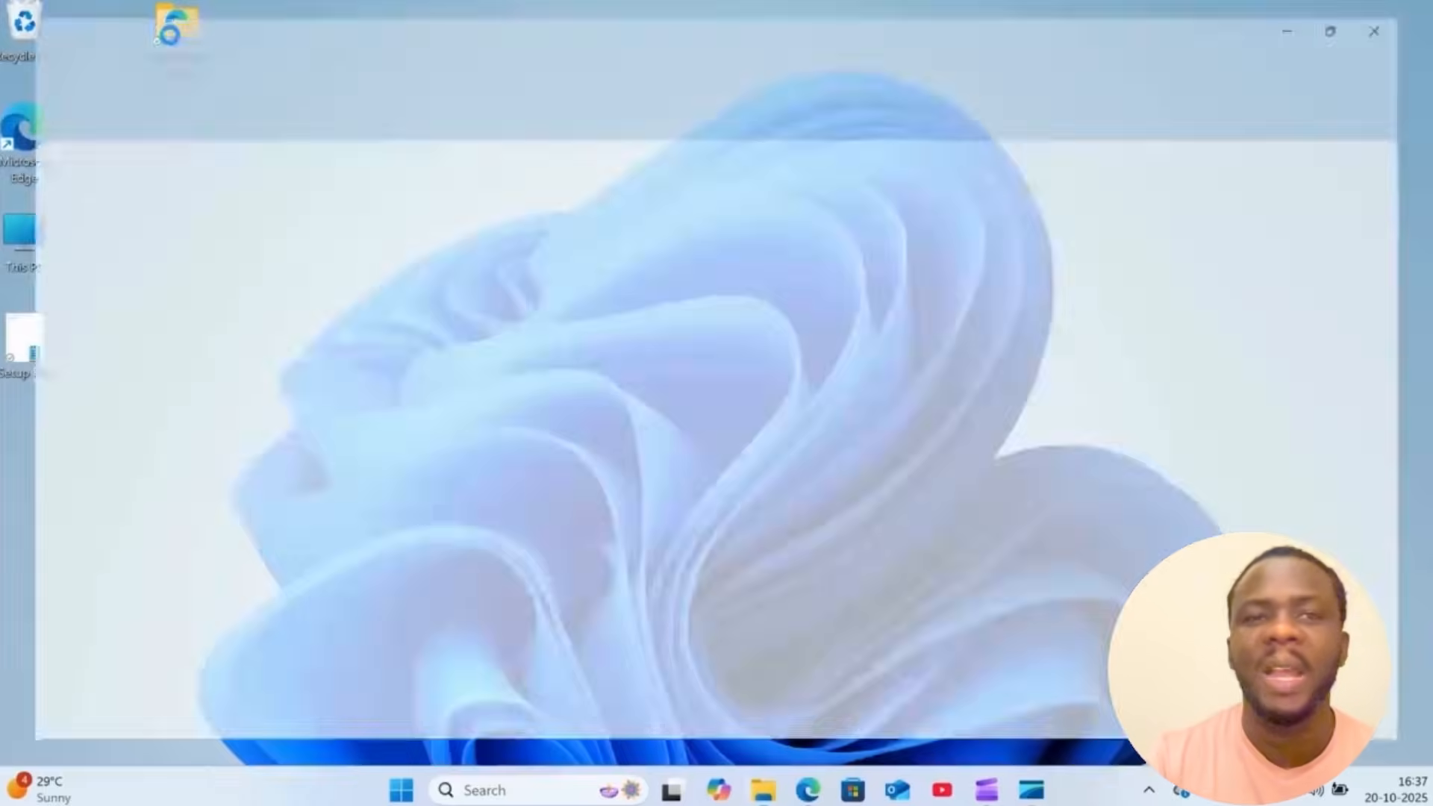
pyautogui.rightClick(262, 310)
pyautogui.click(293, 339)
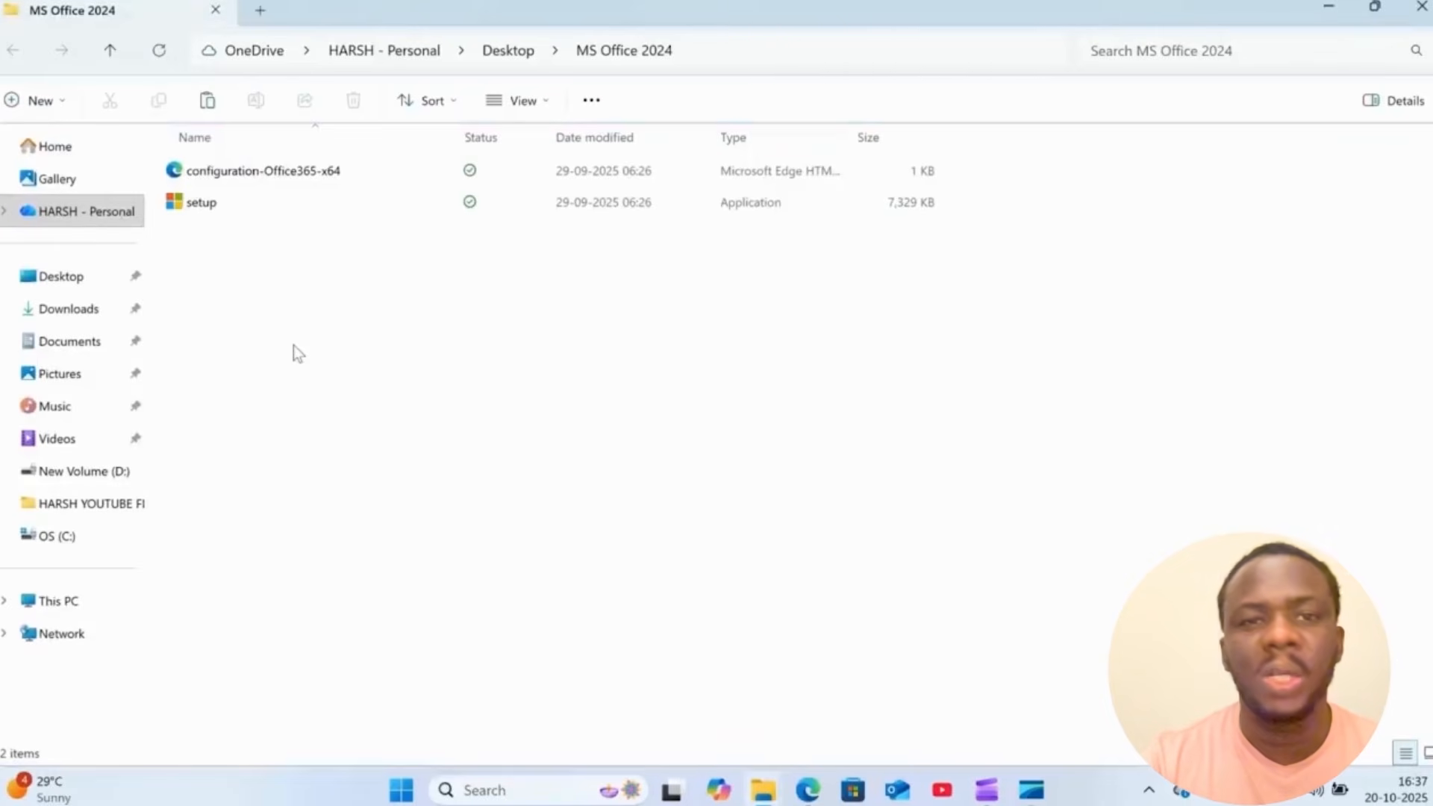
pyautogui.click(331, 311)
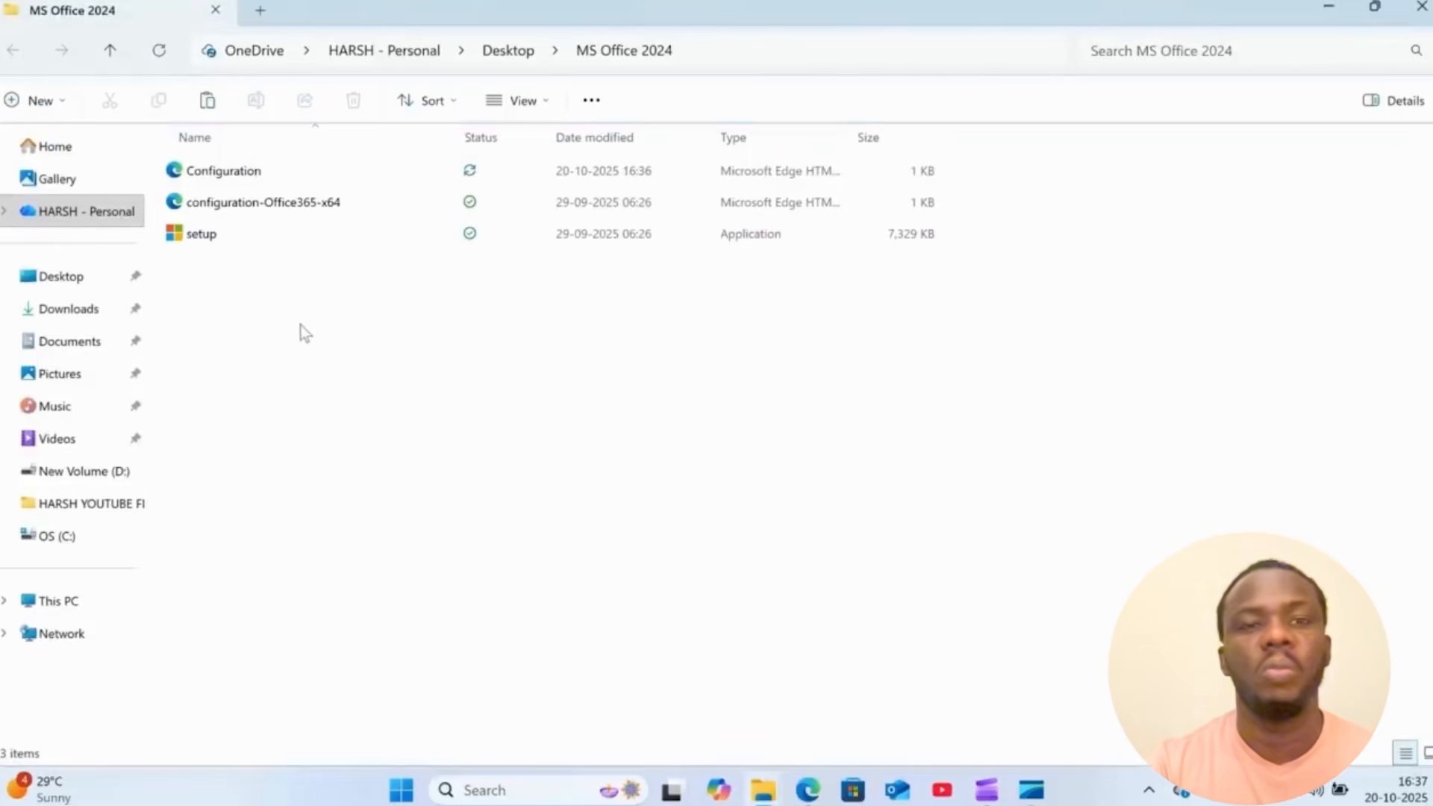
pyautogui.click(1422, 8)
# - Move the MS Office 2024 folder from the desktop to the root of the OS (C:) drive and minimize the window
pyautogui.rightClick(179, 48)
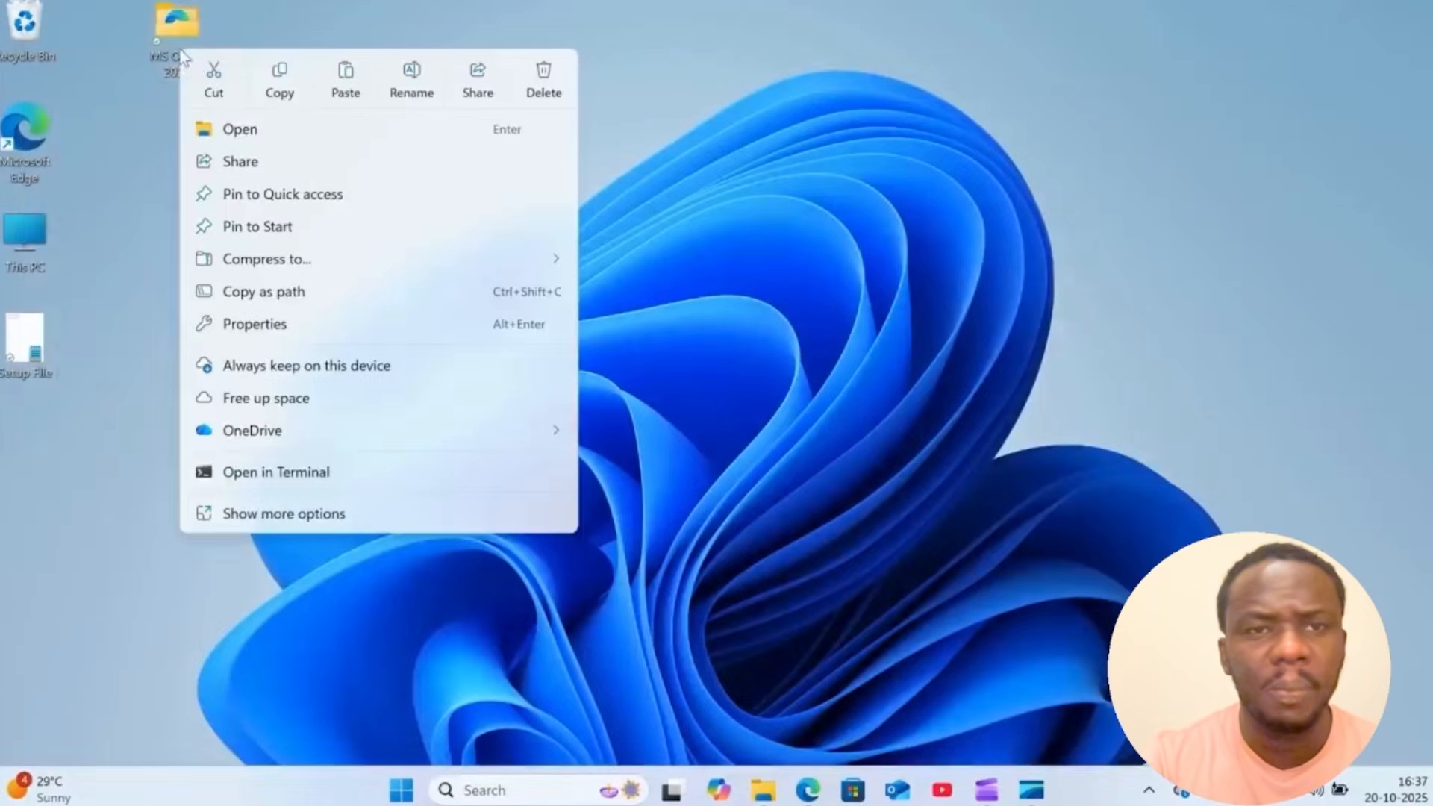
pyautogui.click(212, 84)
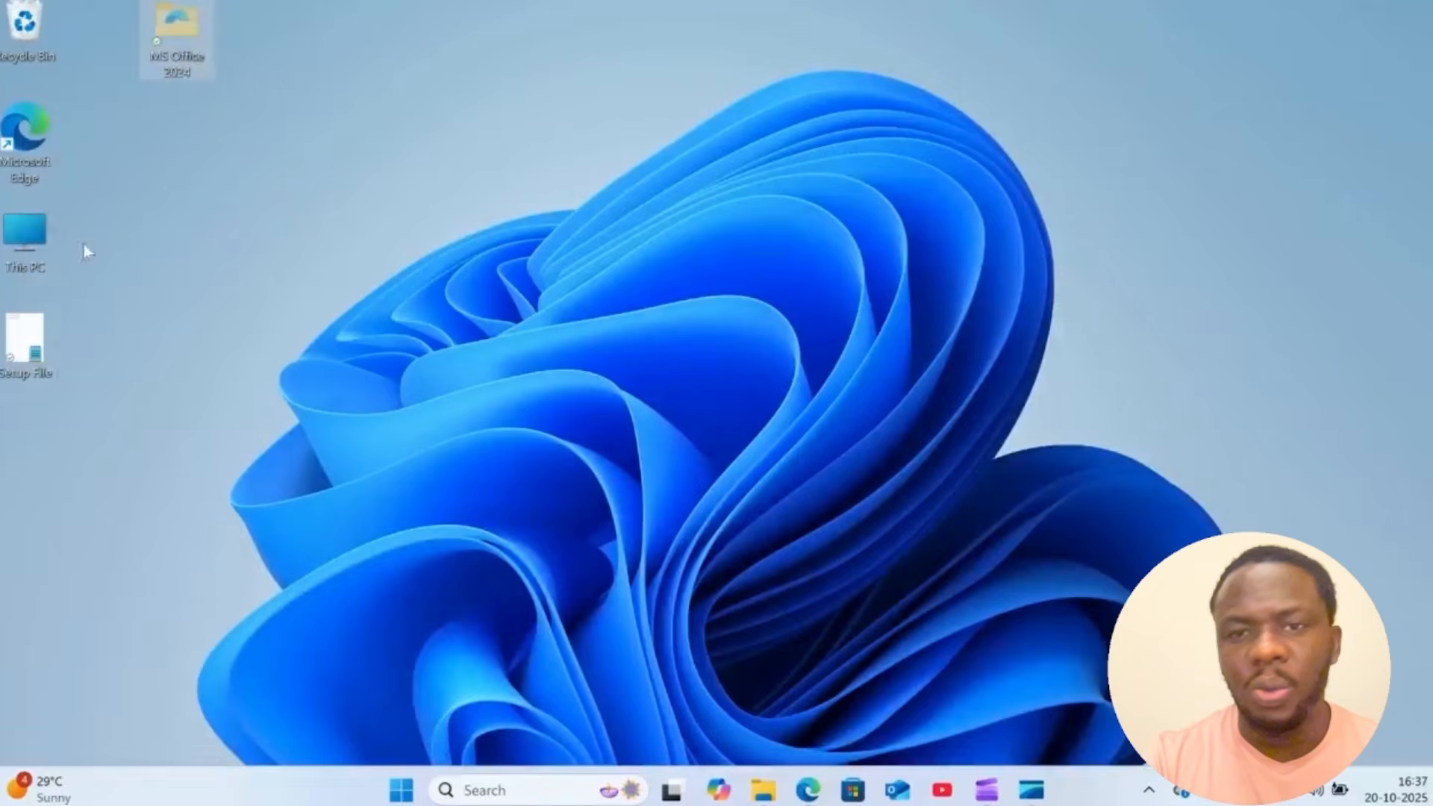
pyautogui.doubleClick(7, 235)
pyautogui.doubleClick(288, 206)
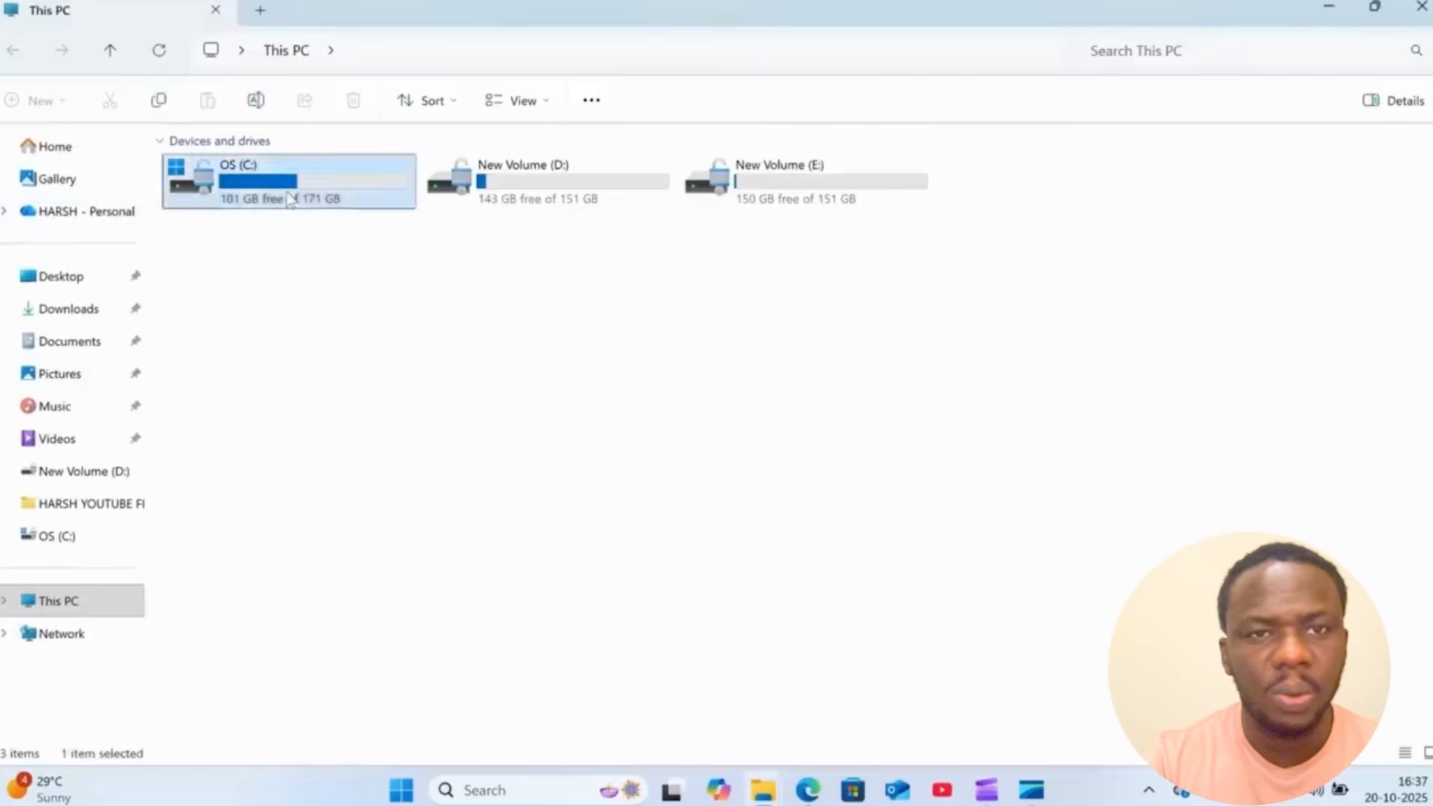
pyautogui.rightClick(257, 519)
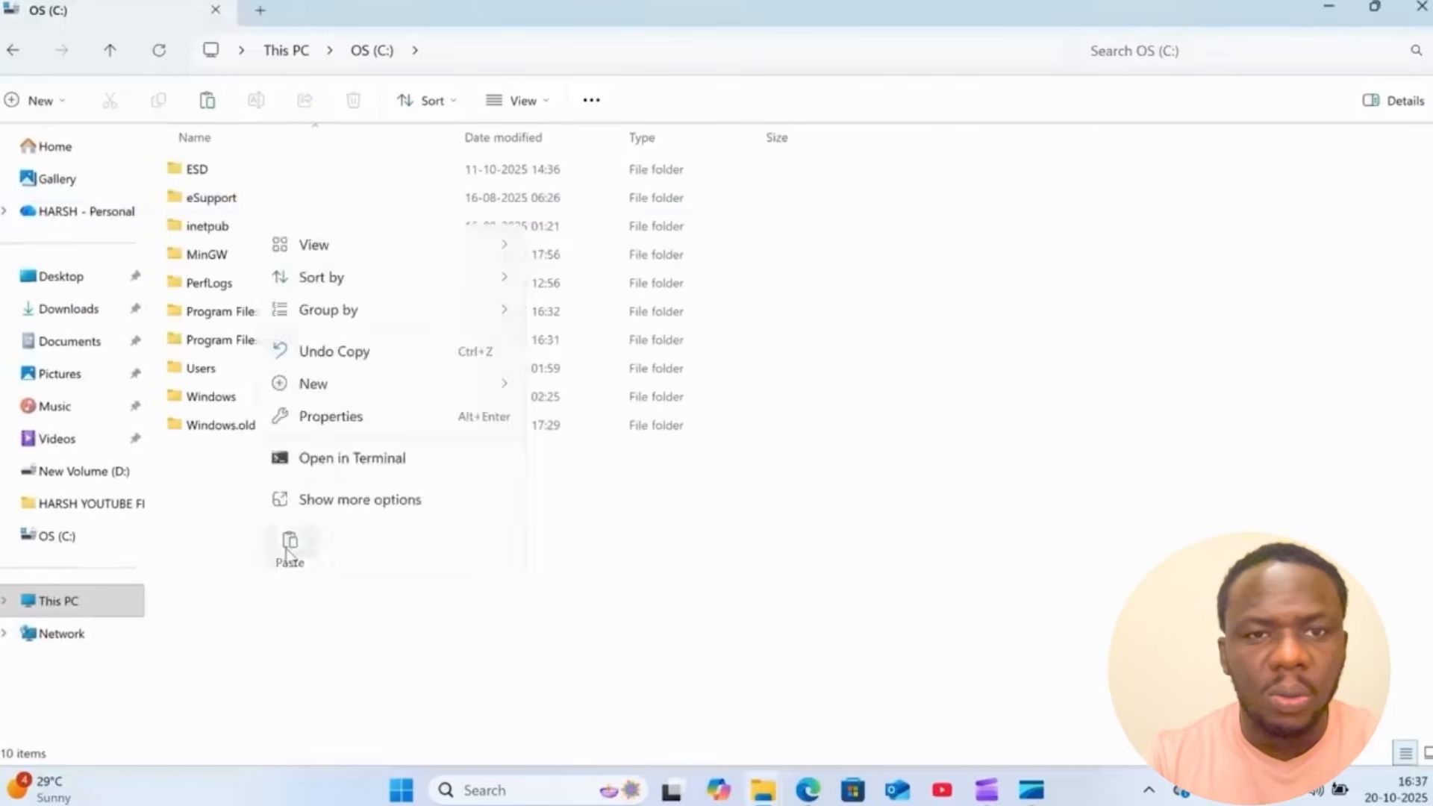
pyautogui.click(287, 547)
pyautogui.click(267, 543)
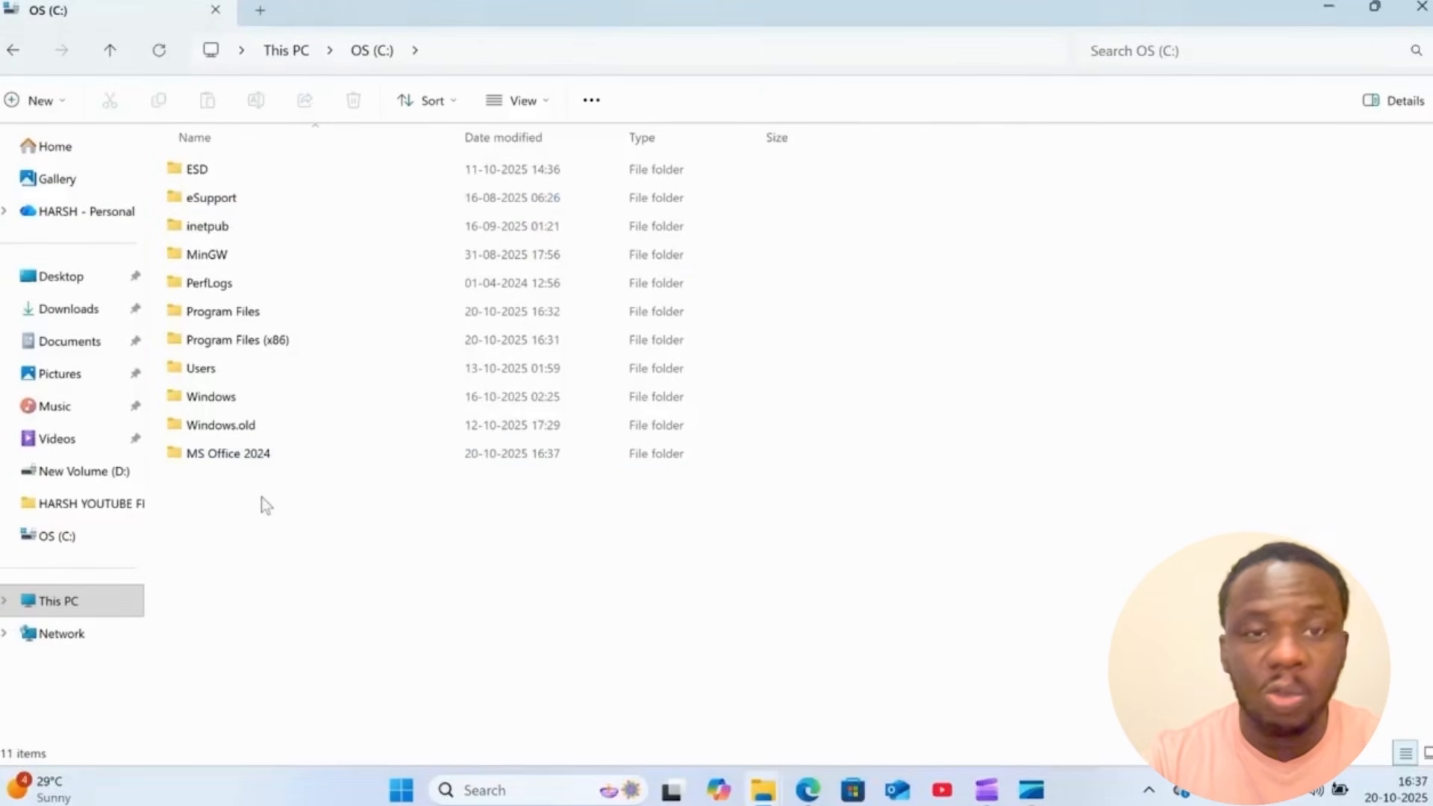
pyautogui.click(1328, 6)
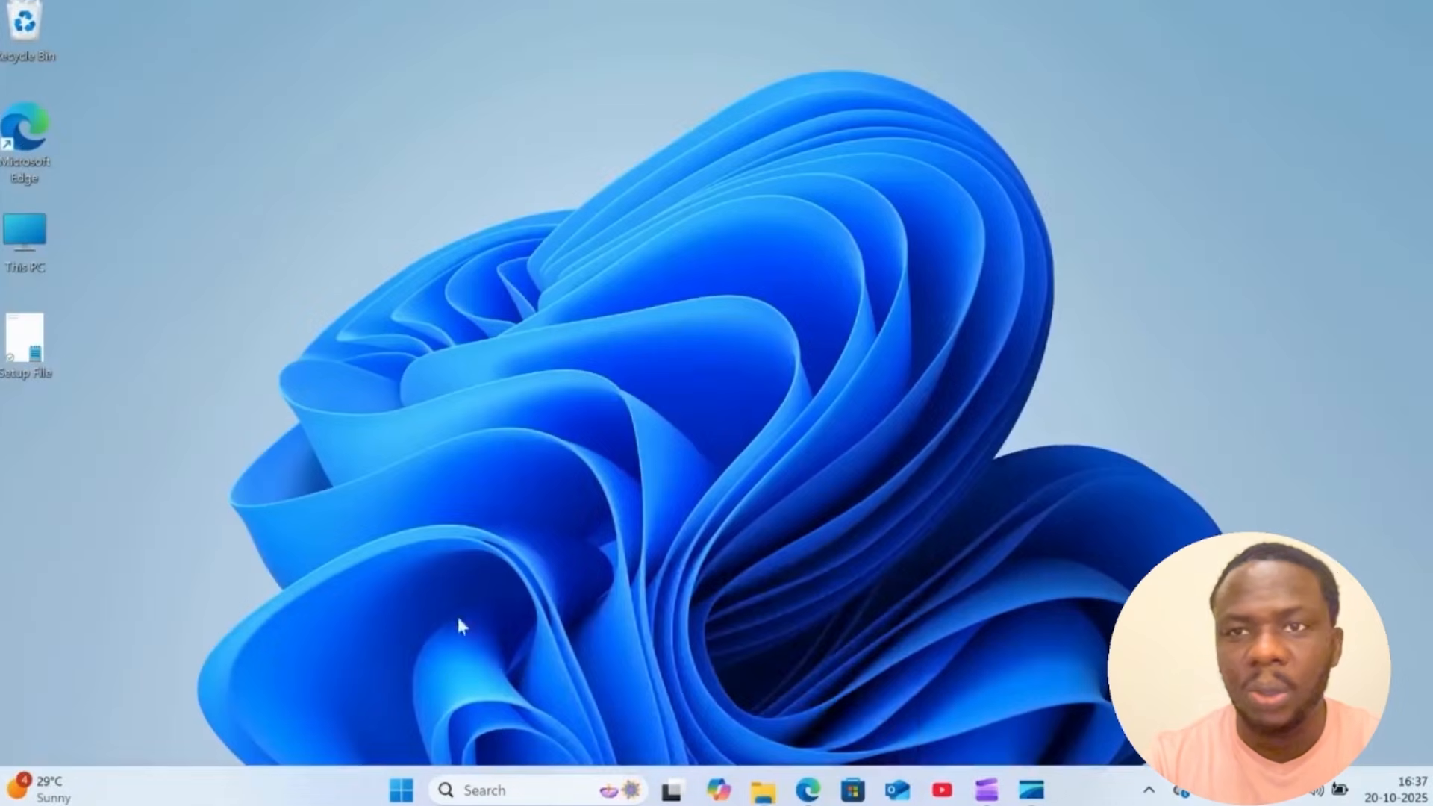
# - Search Windows for Command Prompt and run it as administrator
pyautogui.click(401, 790)
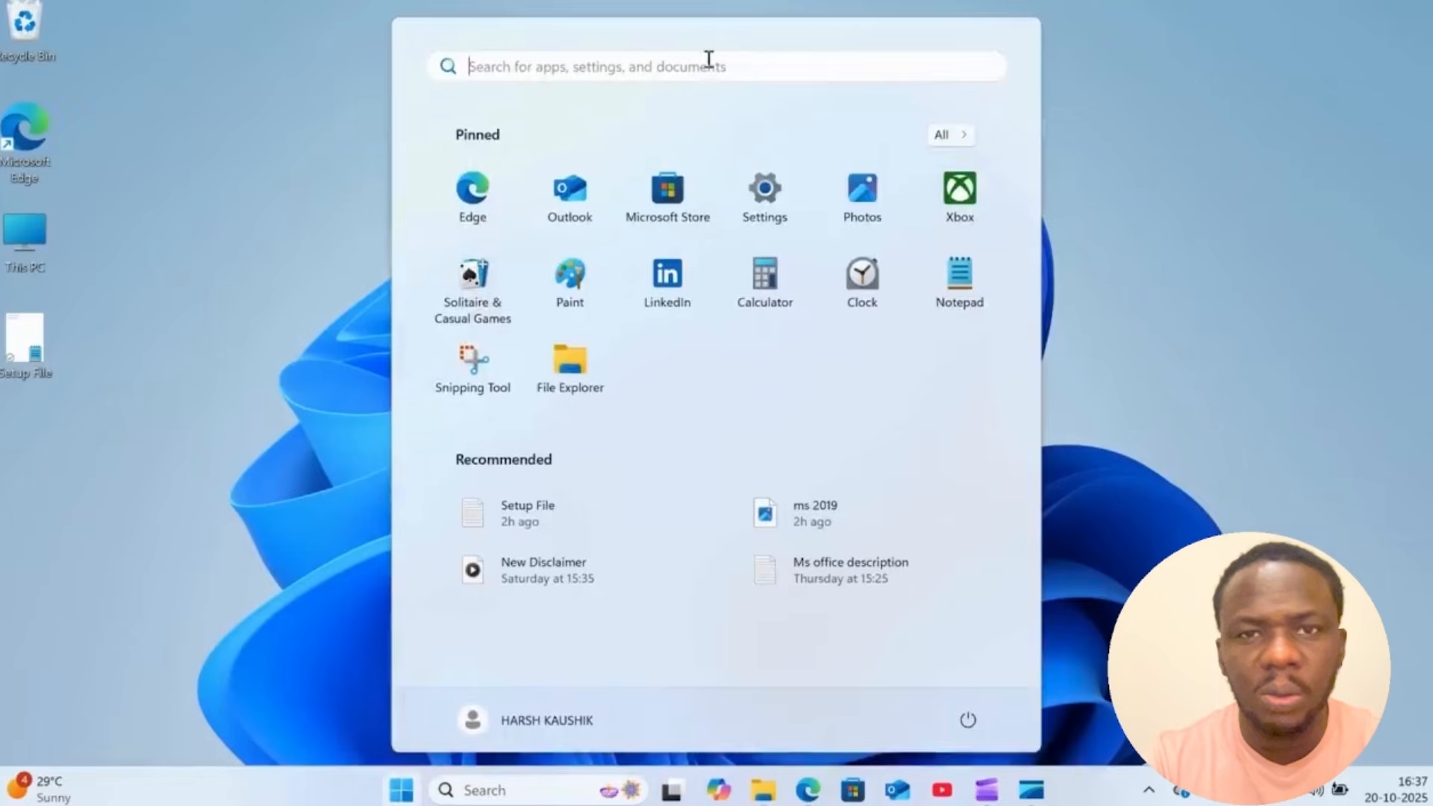
pyautogui.click(709, 66)
pyautogui.write('com')
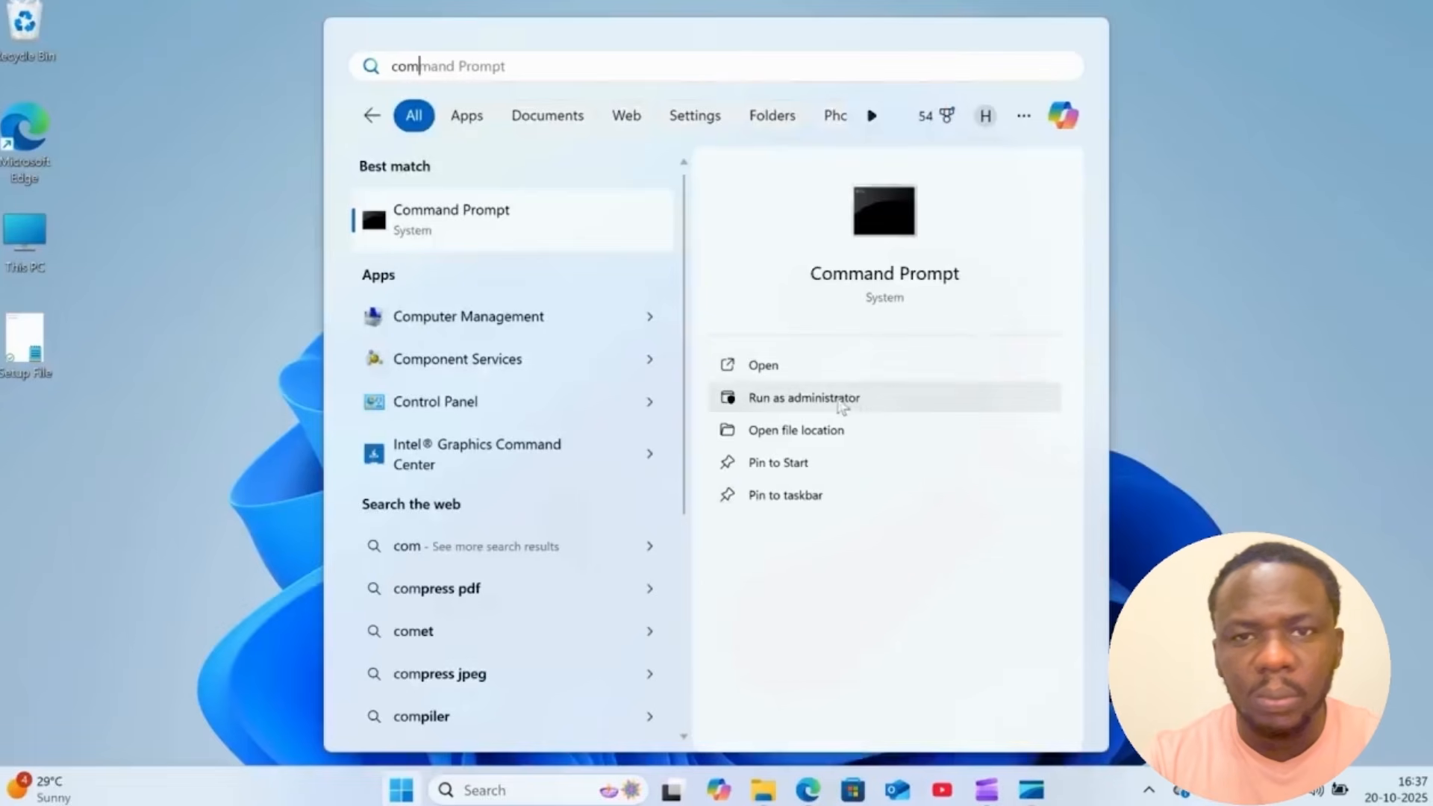
pyautogui.click(849, 403)
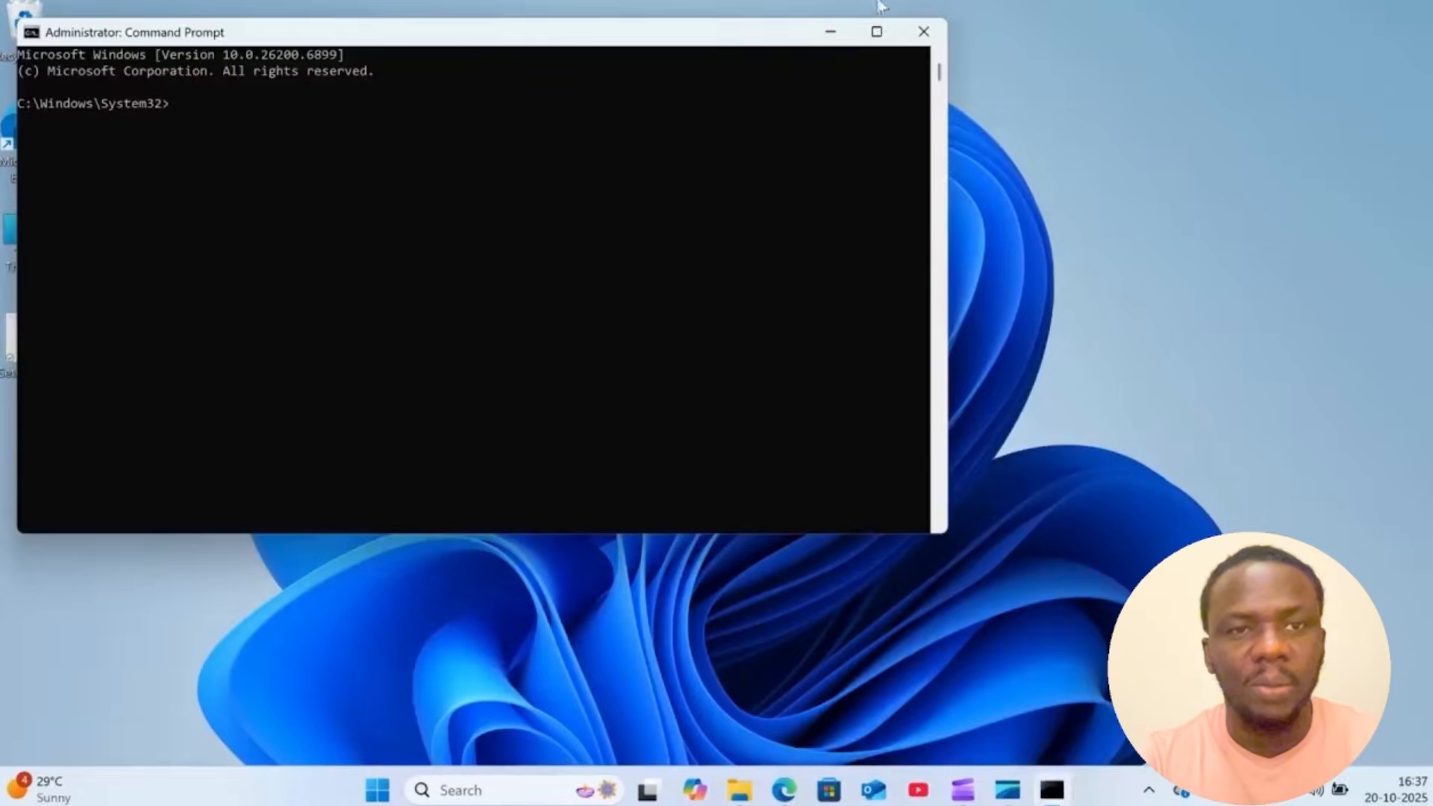
# - Maximize the administrator Command Prompt window, enlarge its text and minimize it
pyautogui.click(875, 32)
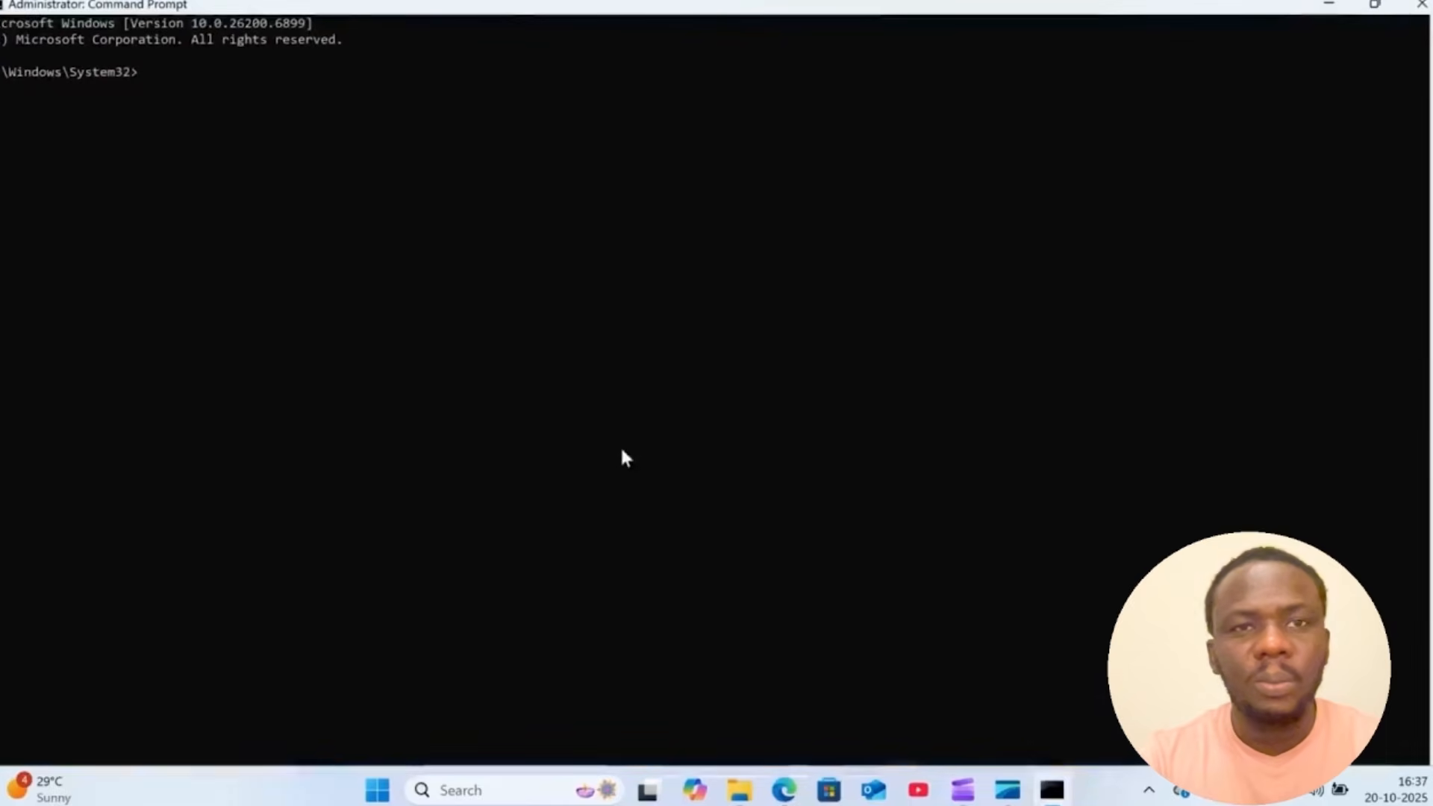
pyautogui.scroll(6, 621, 464)
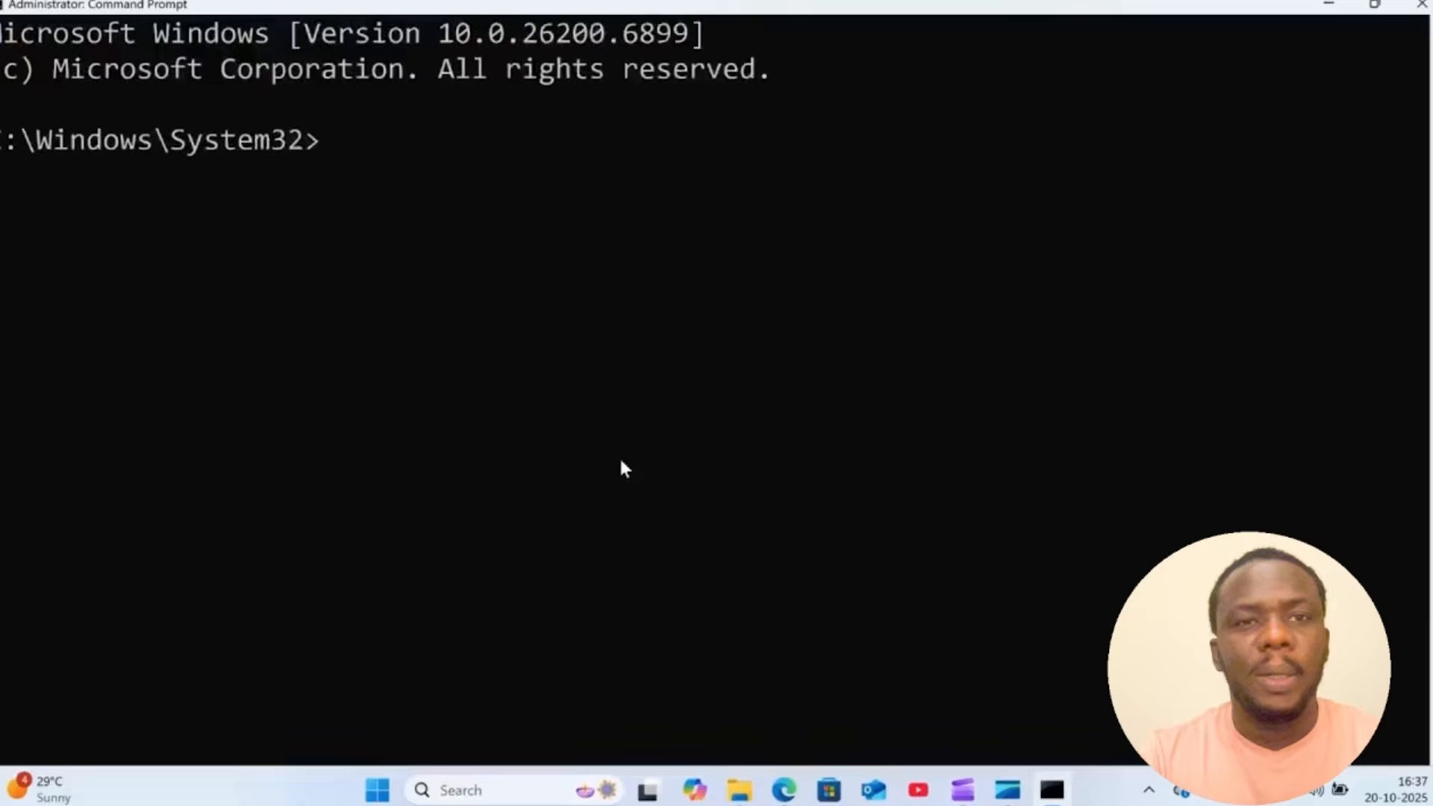
pyautogui.click(1329, 3)
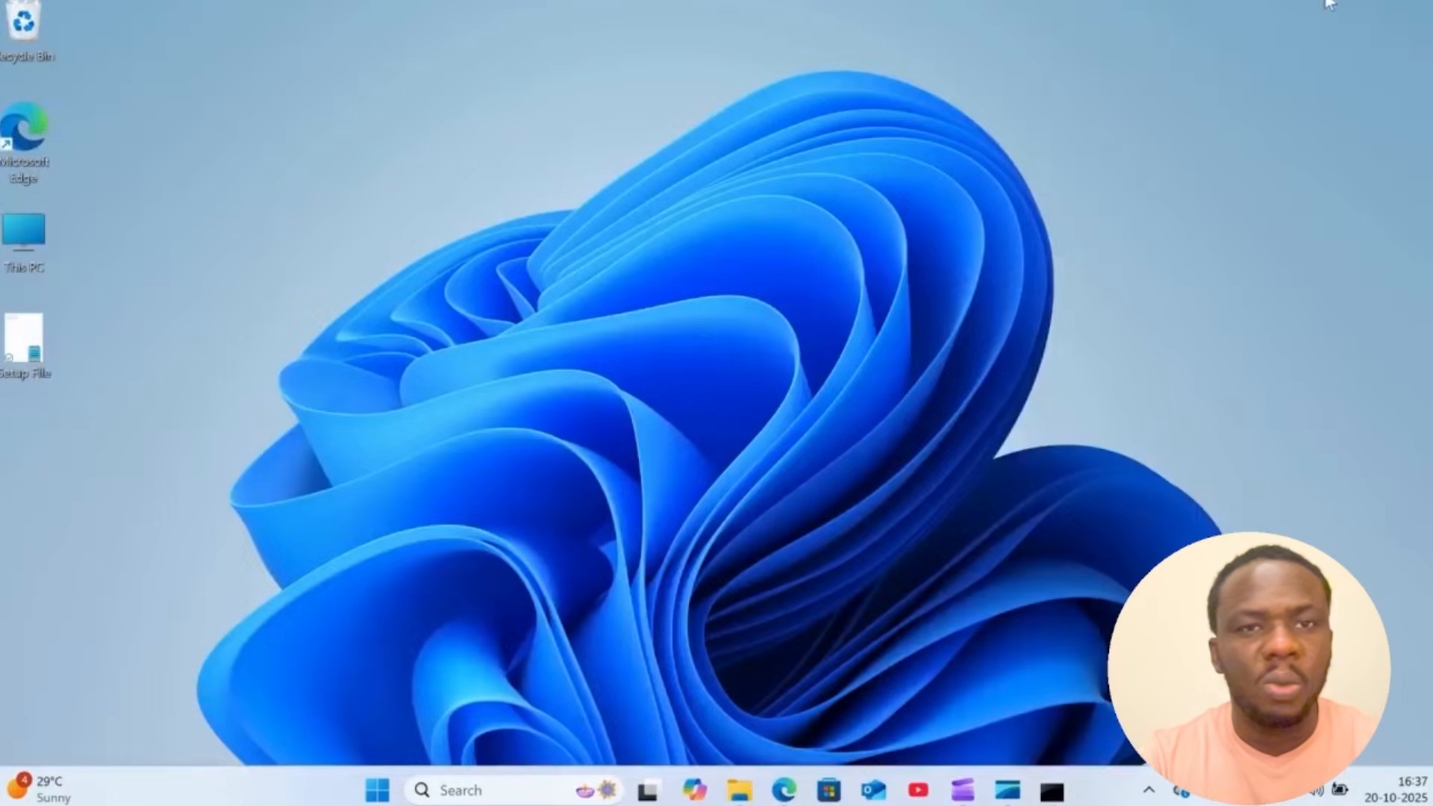
# - Open the MS Office 2024 folder on the OS (C:) drive in File Explorer and copy its folder path
pyautogui.moveTo(744, 791)
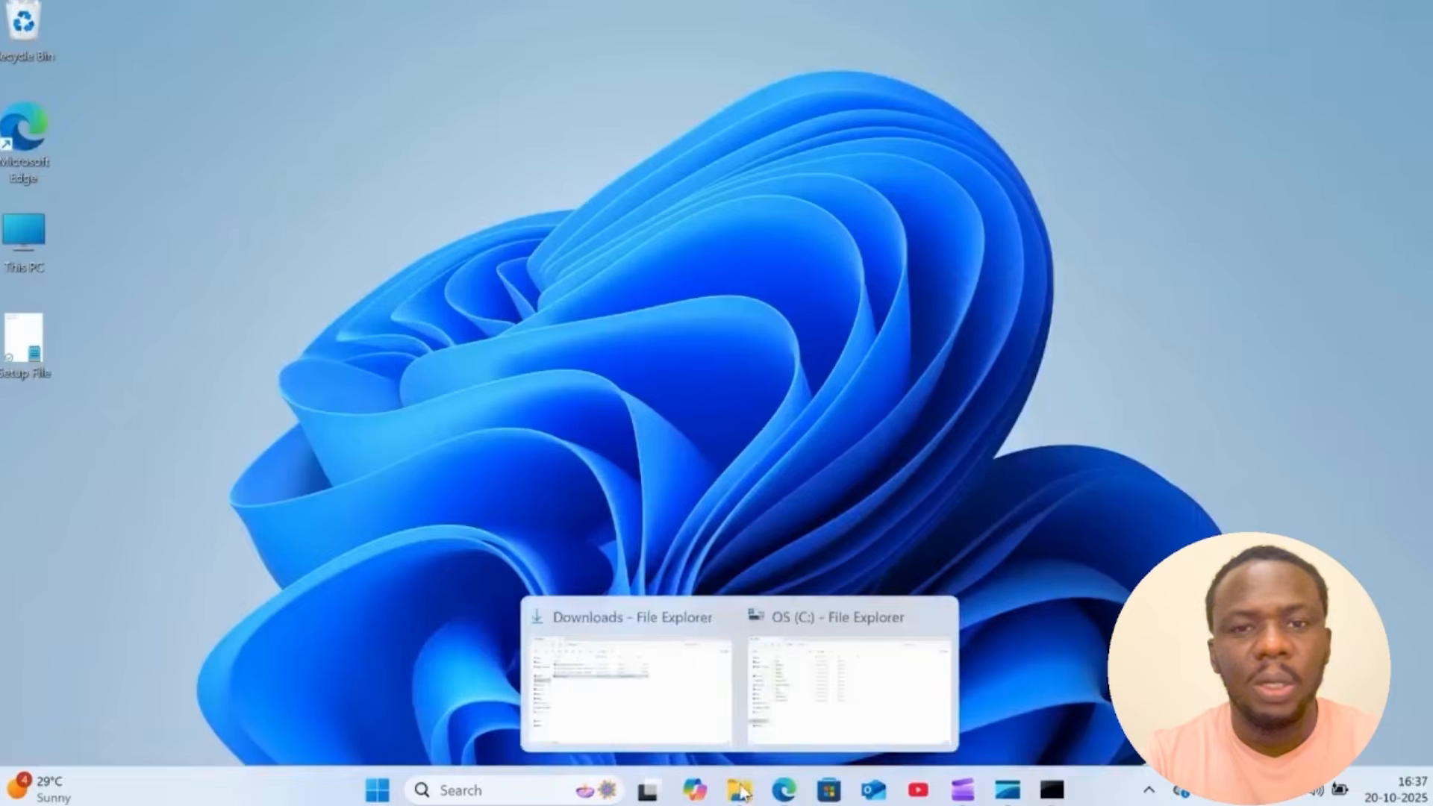
pyautogui.click(657, 701)
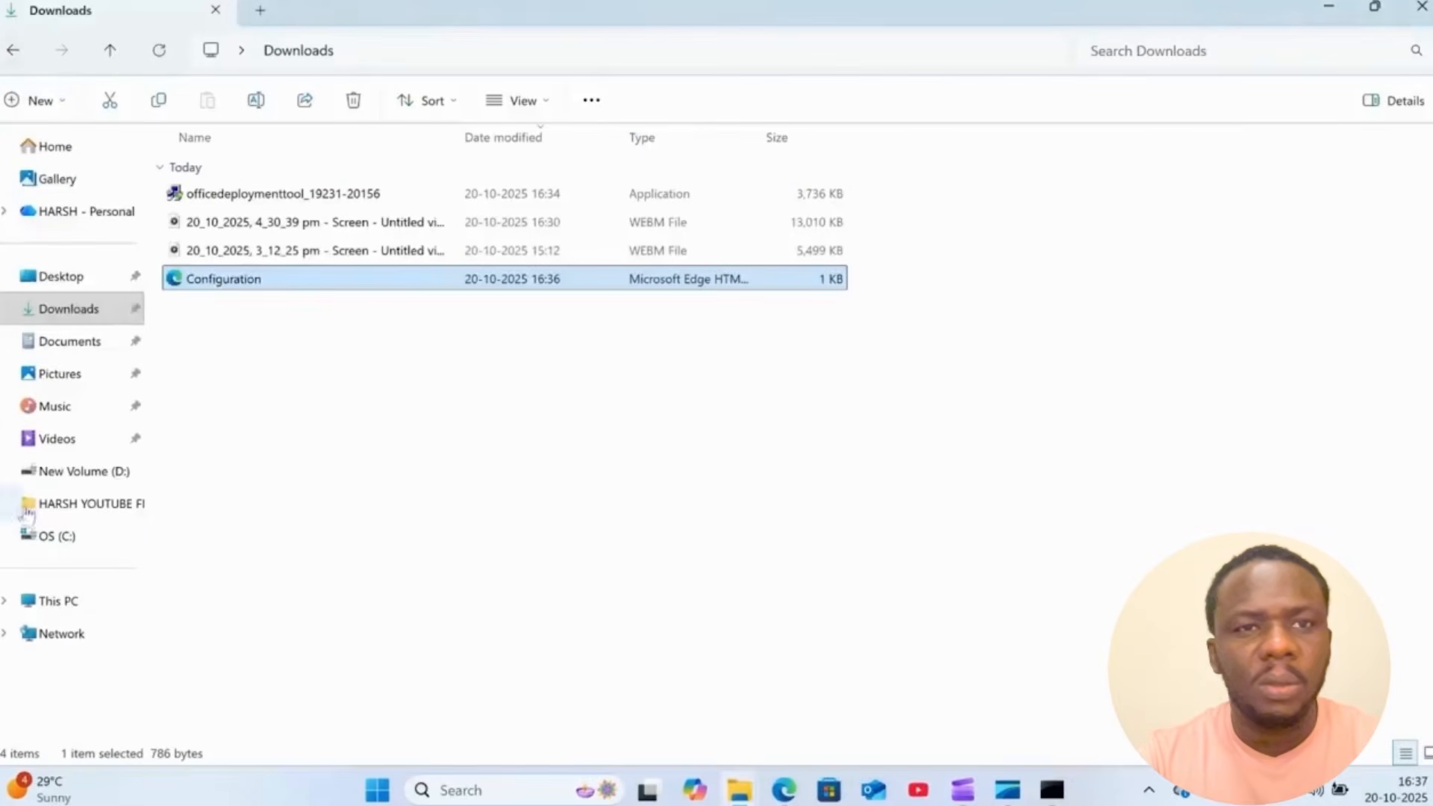
pyautogui.click(57, 536)
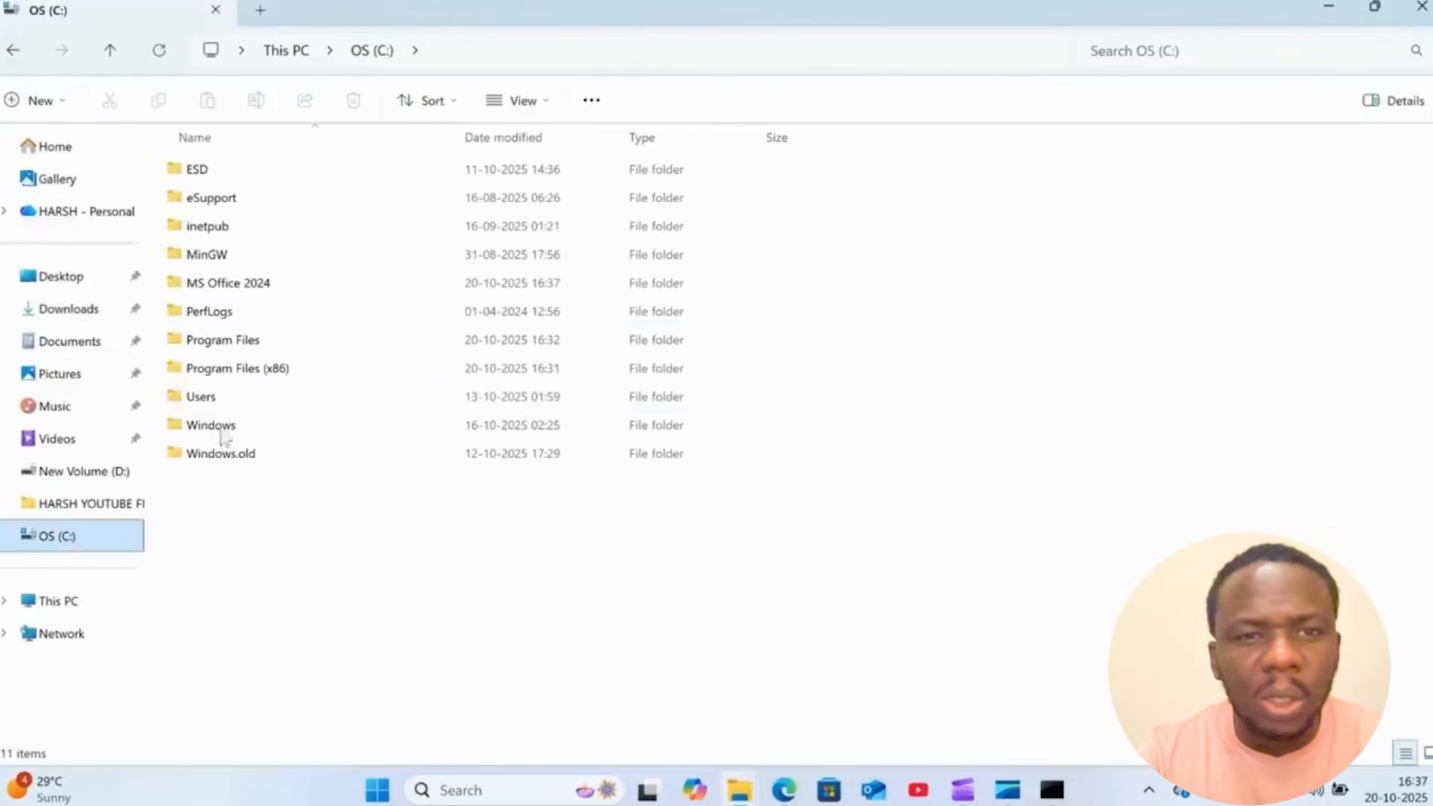
pyautogui.doubleClick(241, 287)
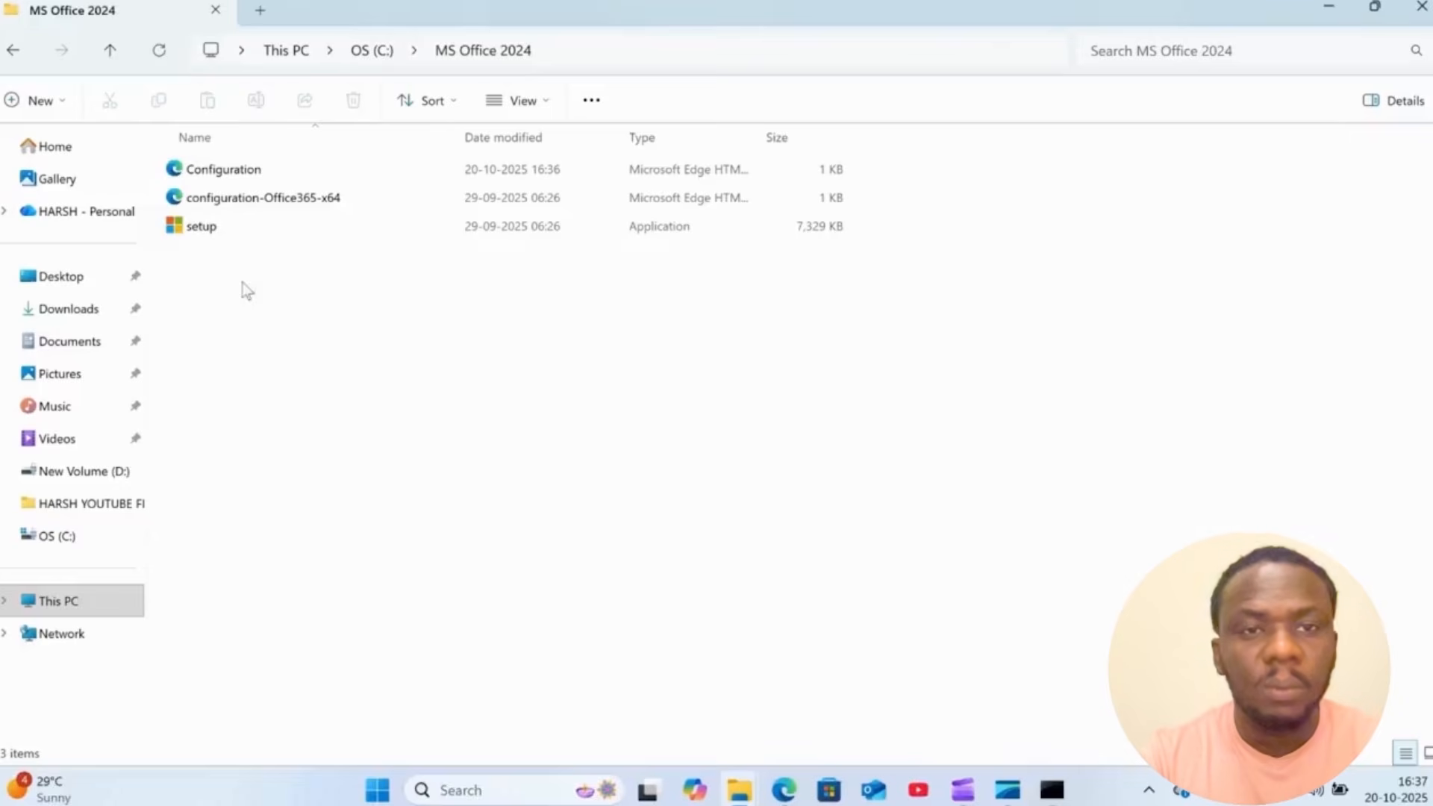
pyautogui.click(549, 49)
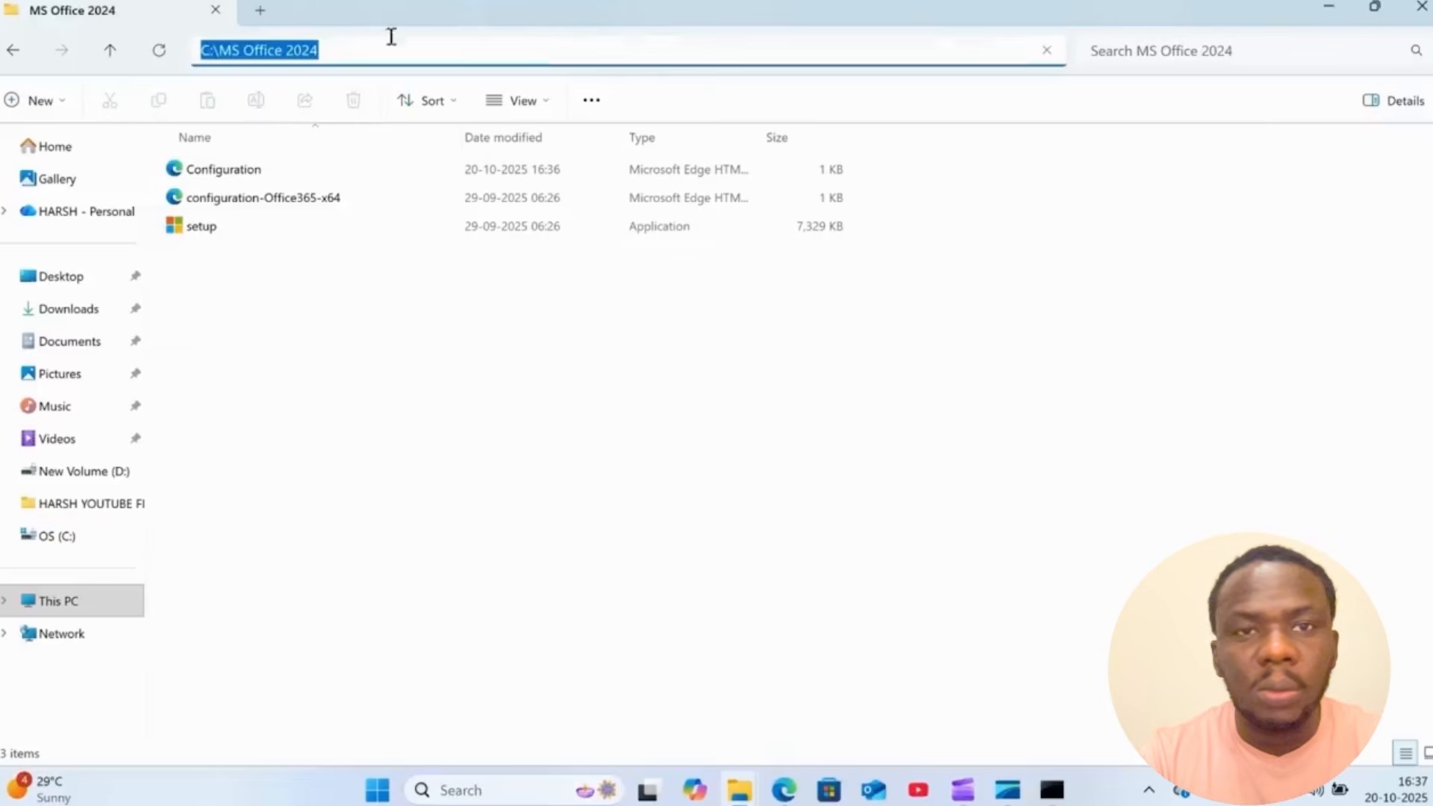
pyautogui.rightClick(263, 61)
pyautogui.click(309, 106)
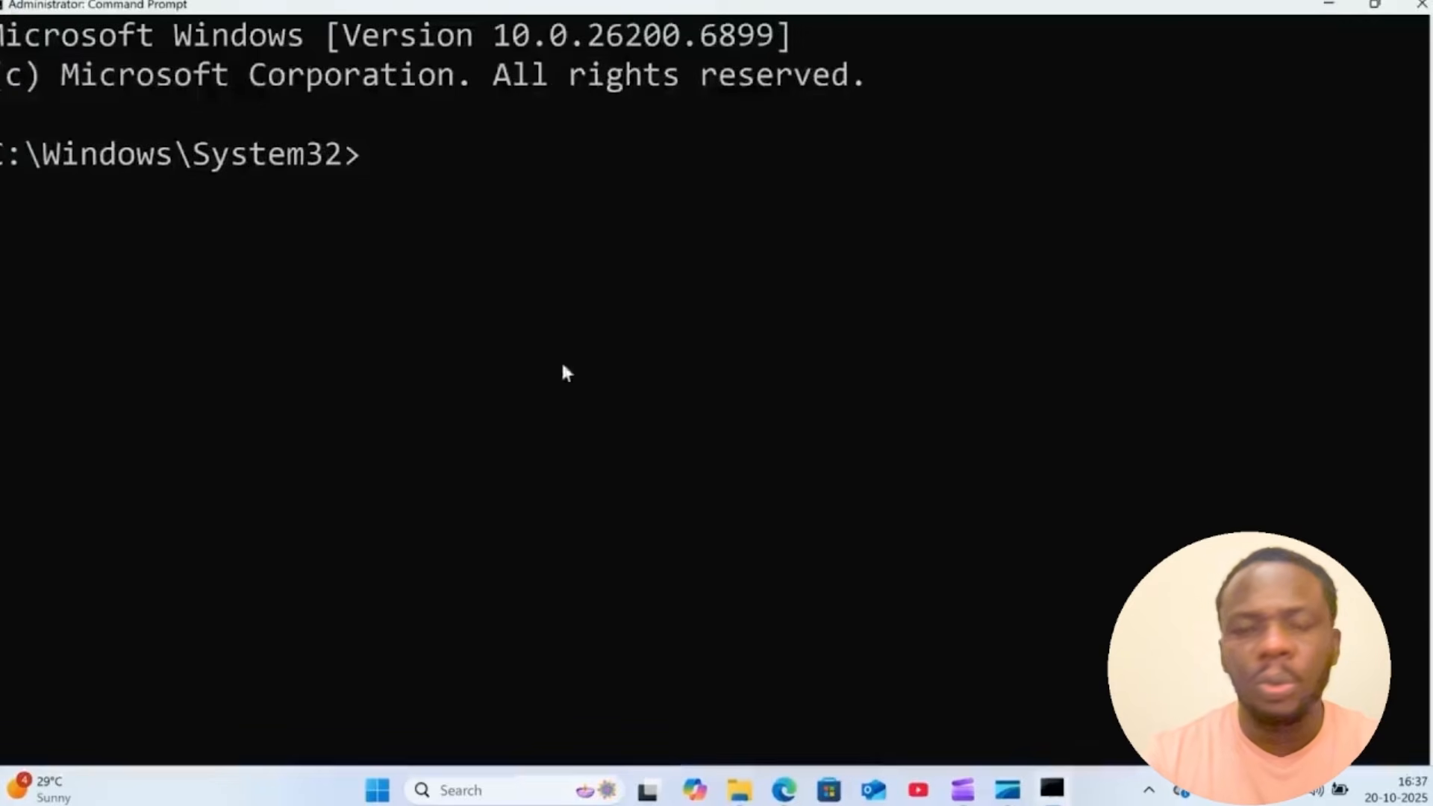
# - Change the Command Prompt directory to the copied path with cd C:\MS Office 2024
pyautogui.click(537, 156)
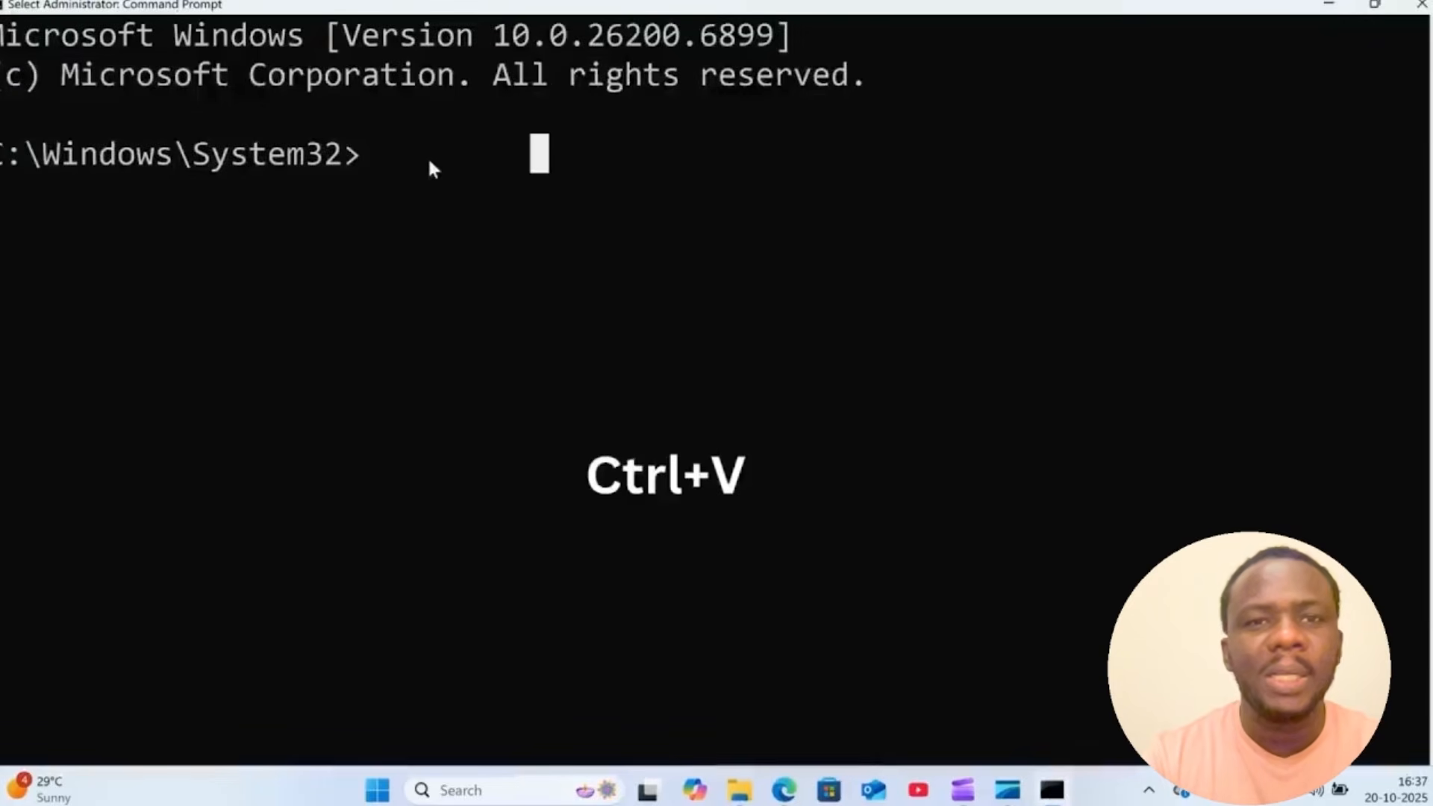
pyautogui.write('cd')
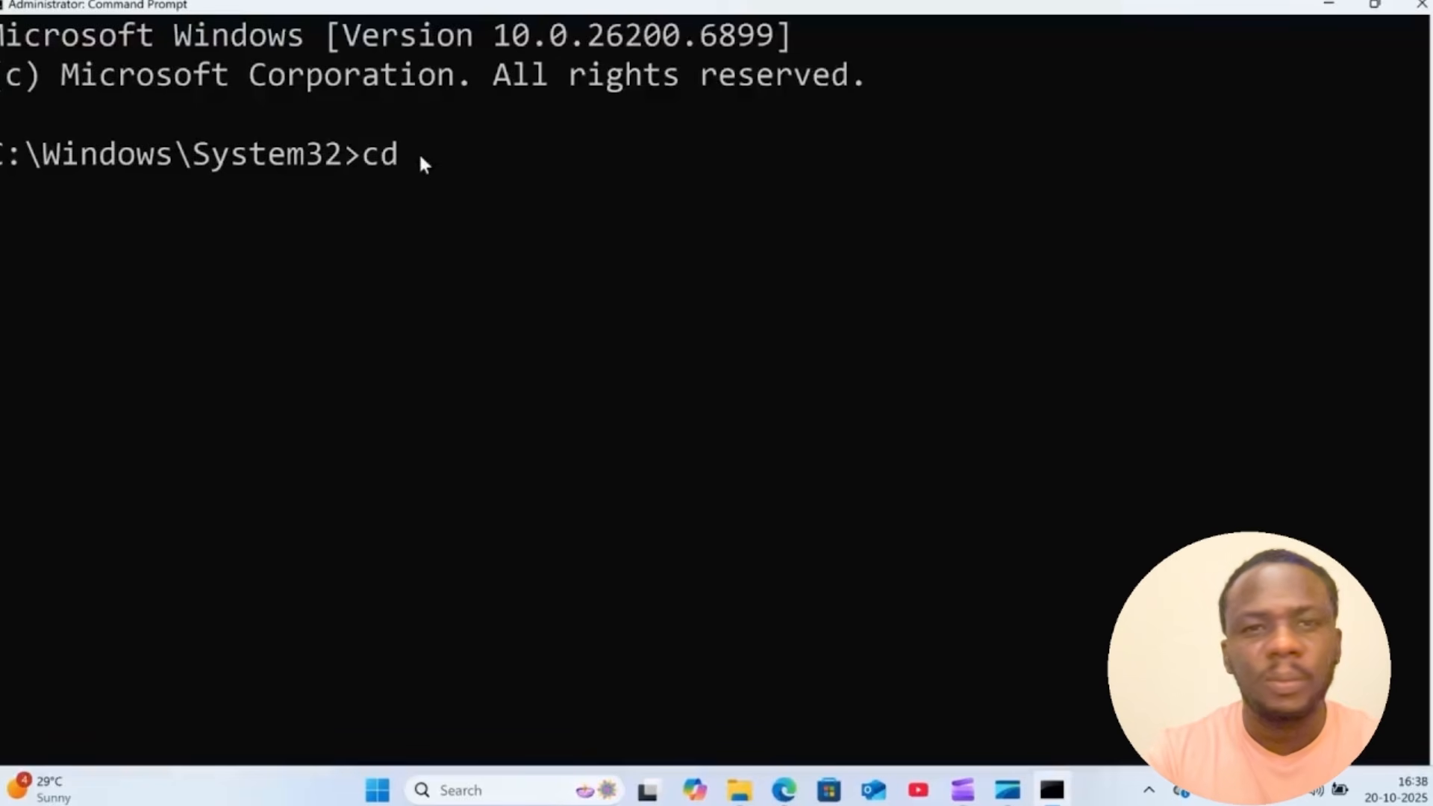
pyautogui.hotkey('ctrl', 'v')
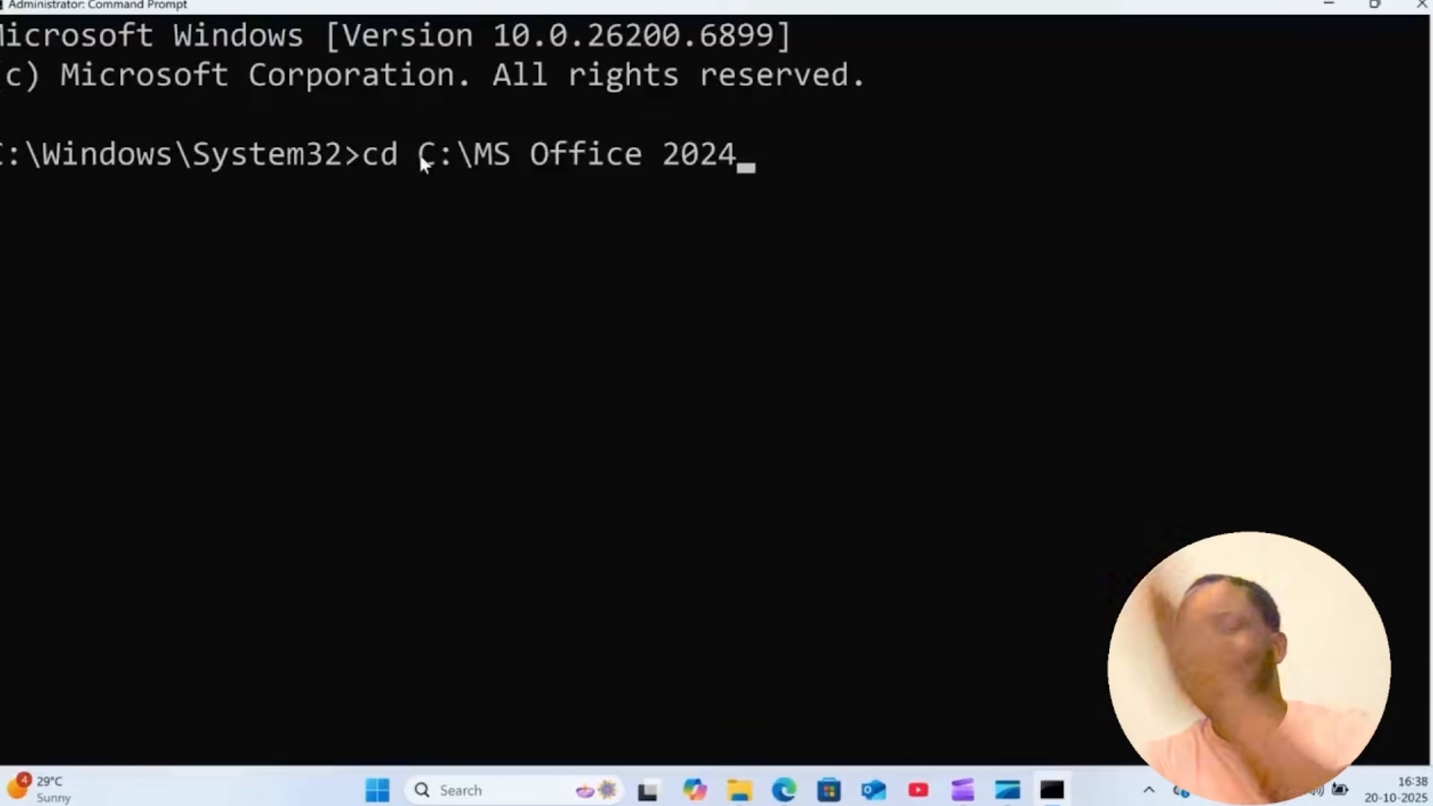
pyautogui.press('Return')
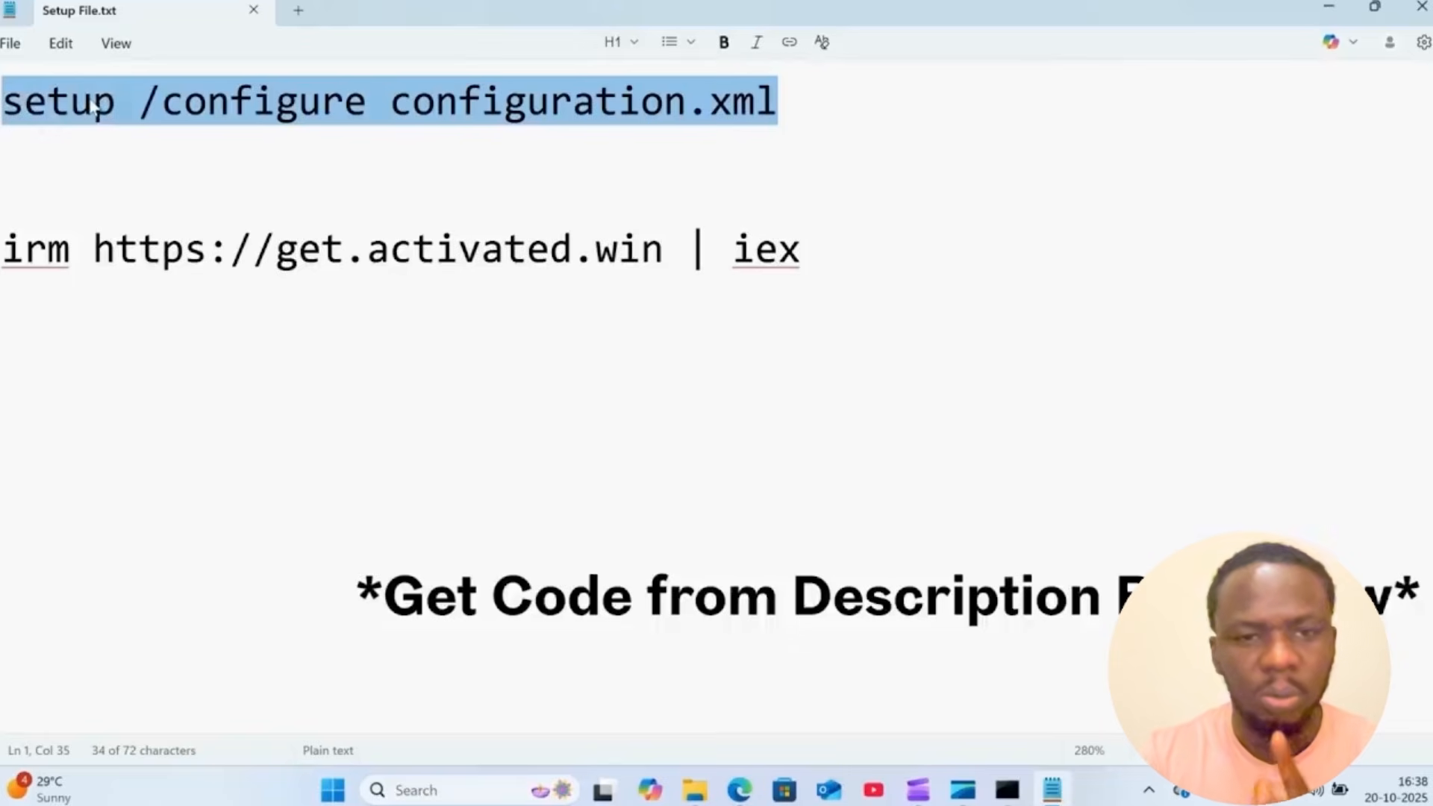
# - Copy the command setup /configure configuration.xml from Setup File.txt and minimize the text file
pyautogui.rightClick(96, 107)
pyautogui.click(192, 135)
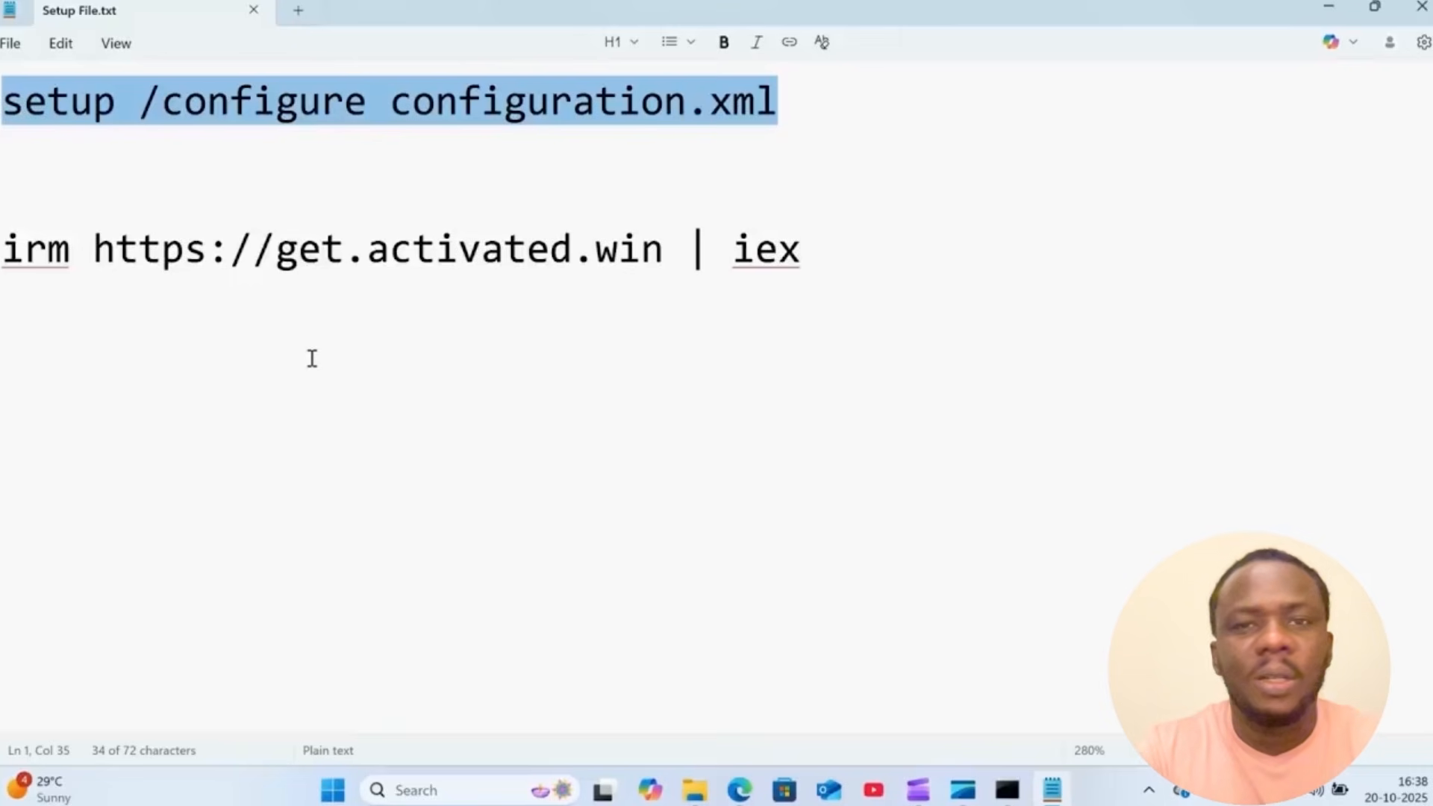
pyautogui.click(1336, 9)
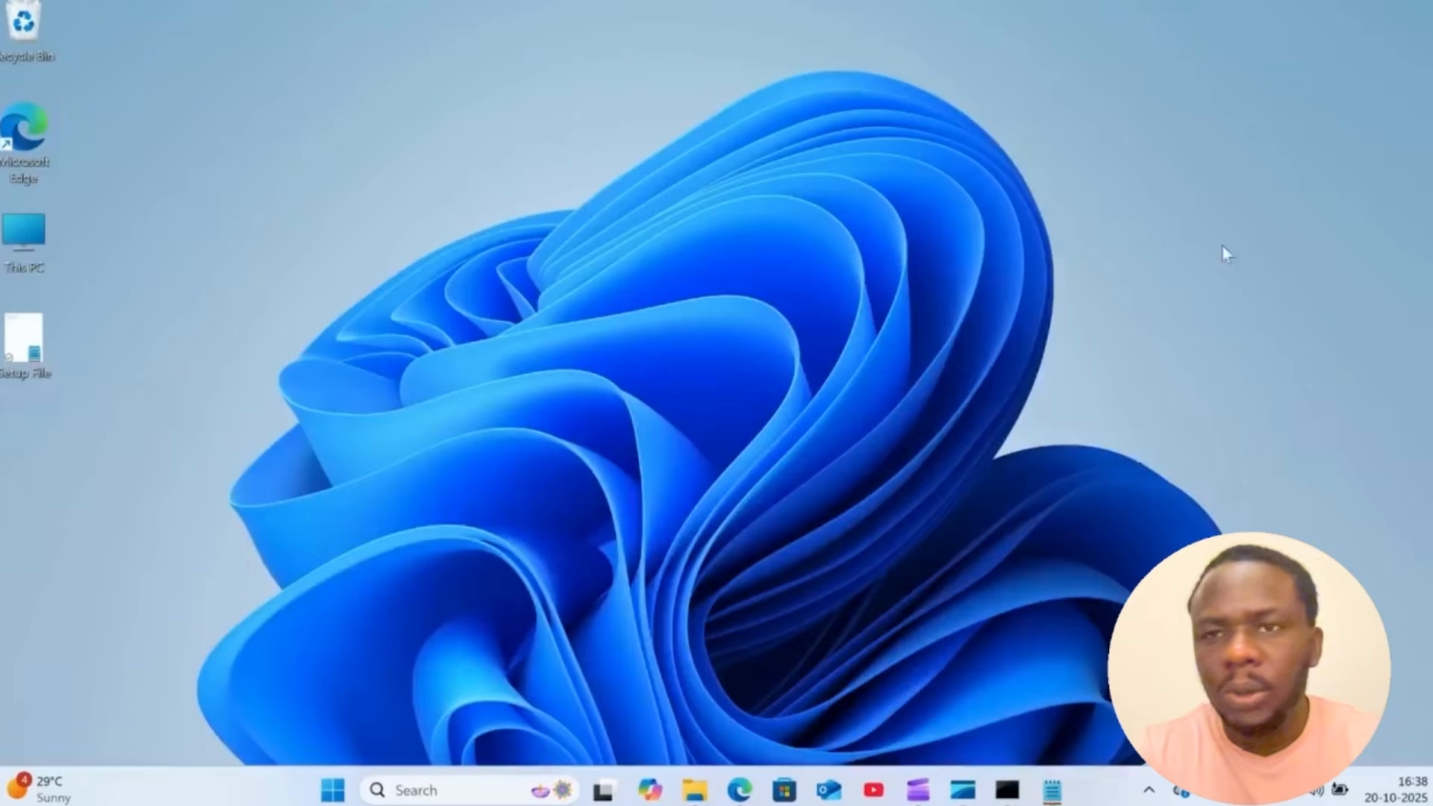
# - Run setup /configure configuration.xml in the Command Prompt to install Office, and close the installer once it finishes
pyautogui.click(1007, 790)
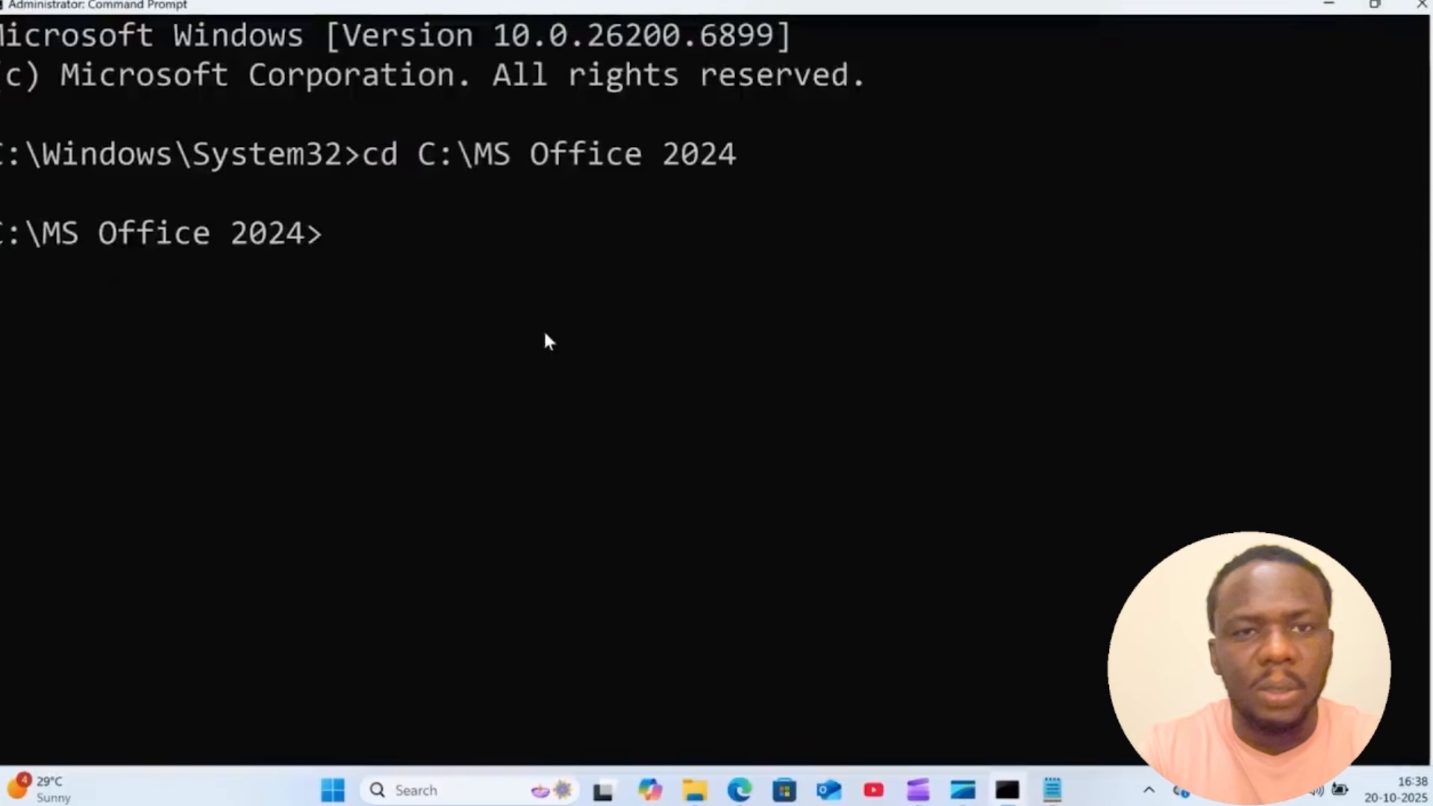
pyautogui.hotkey('ctrl', 'v')
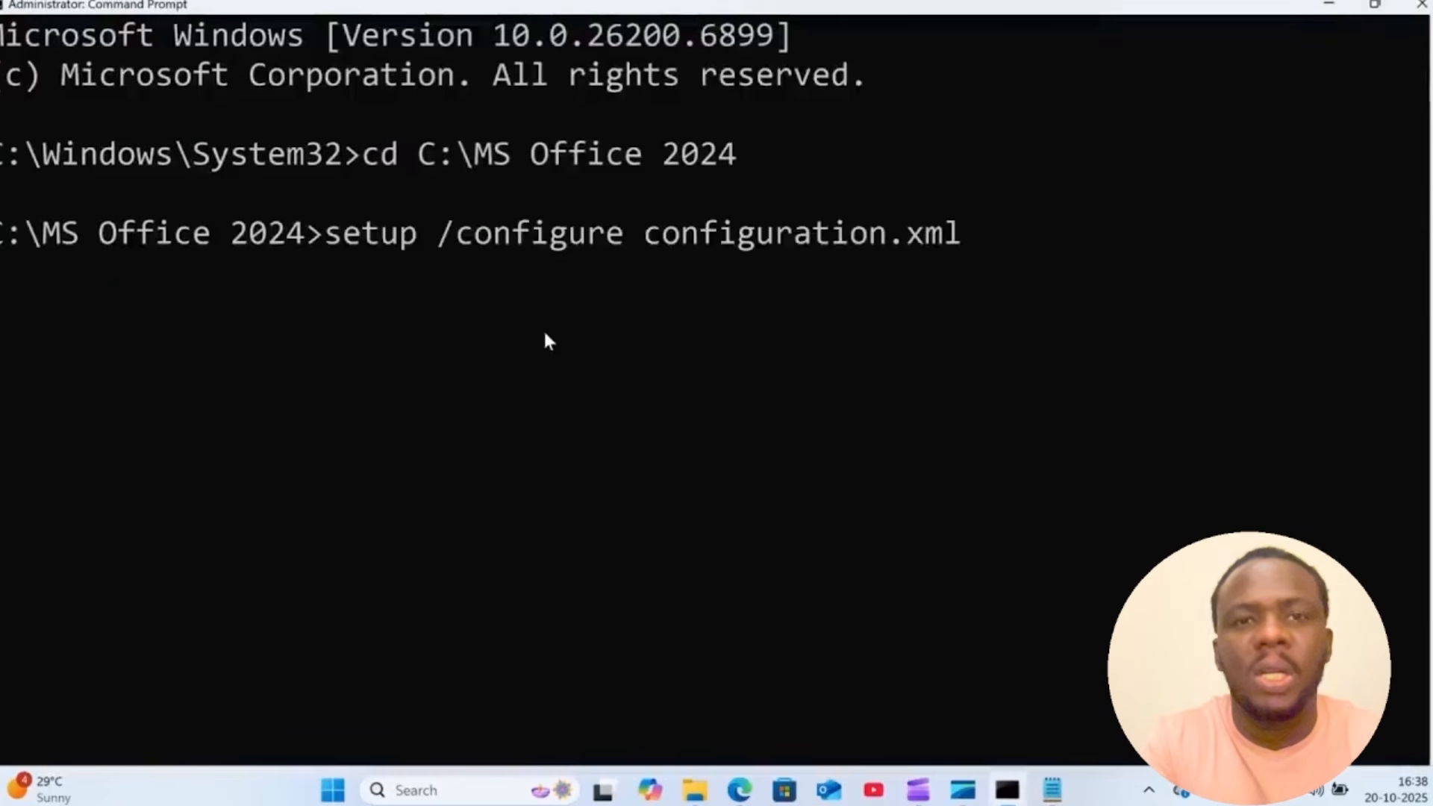
pyautogui.press('Return')
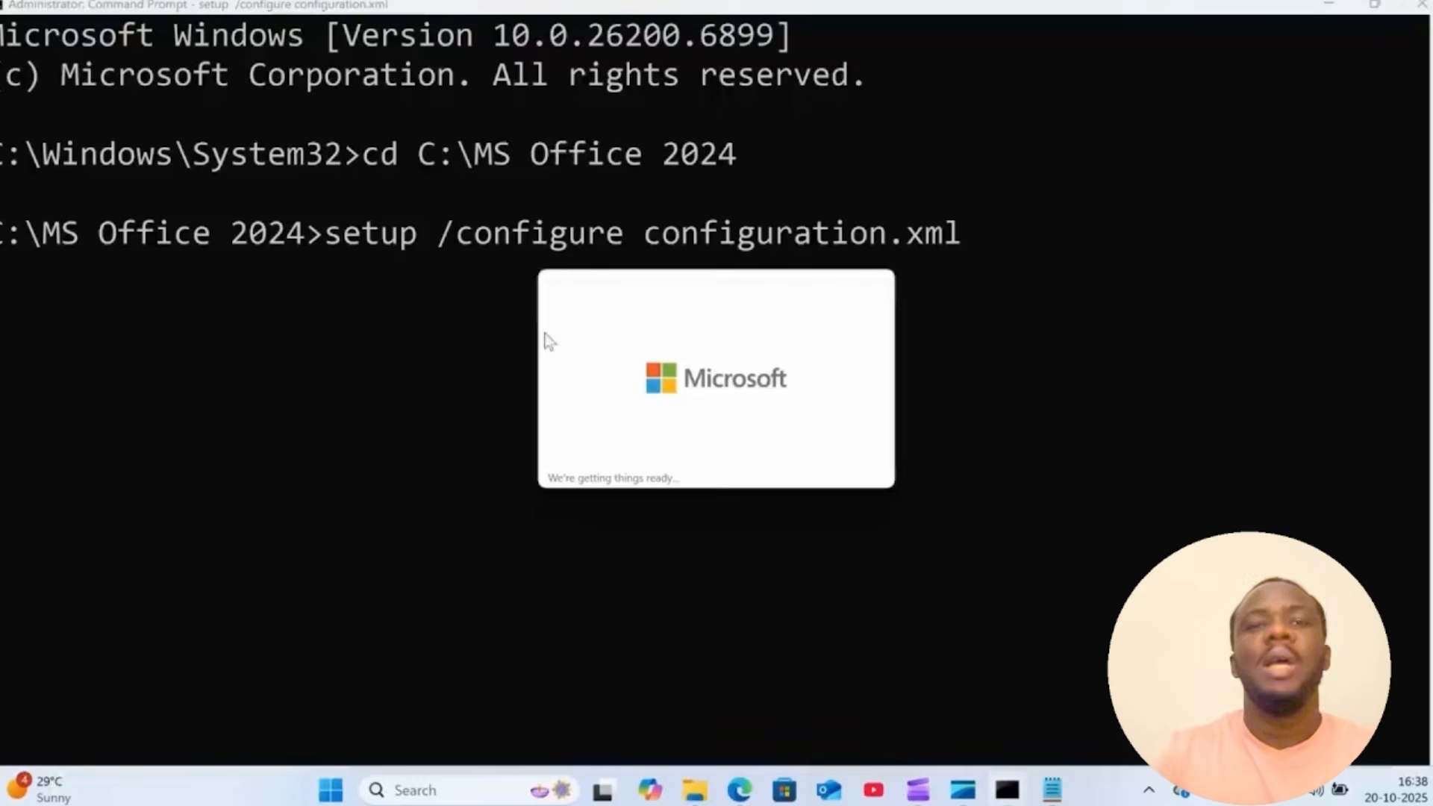
pyautogui.click(1326, 6)
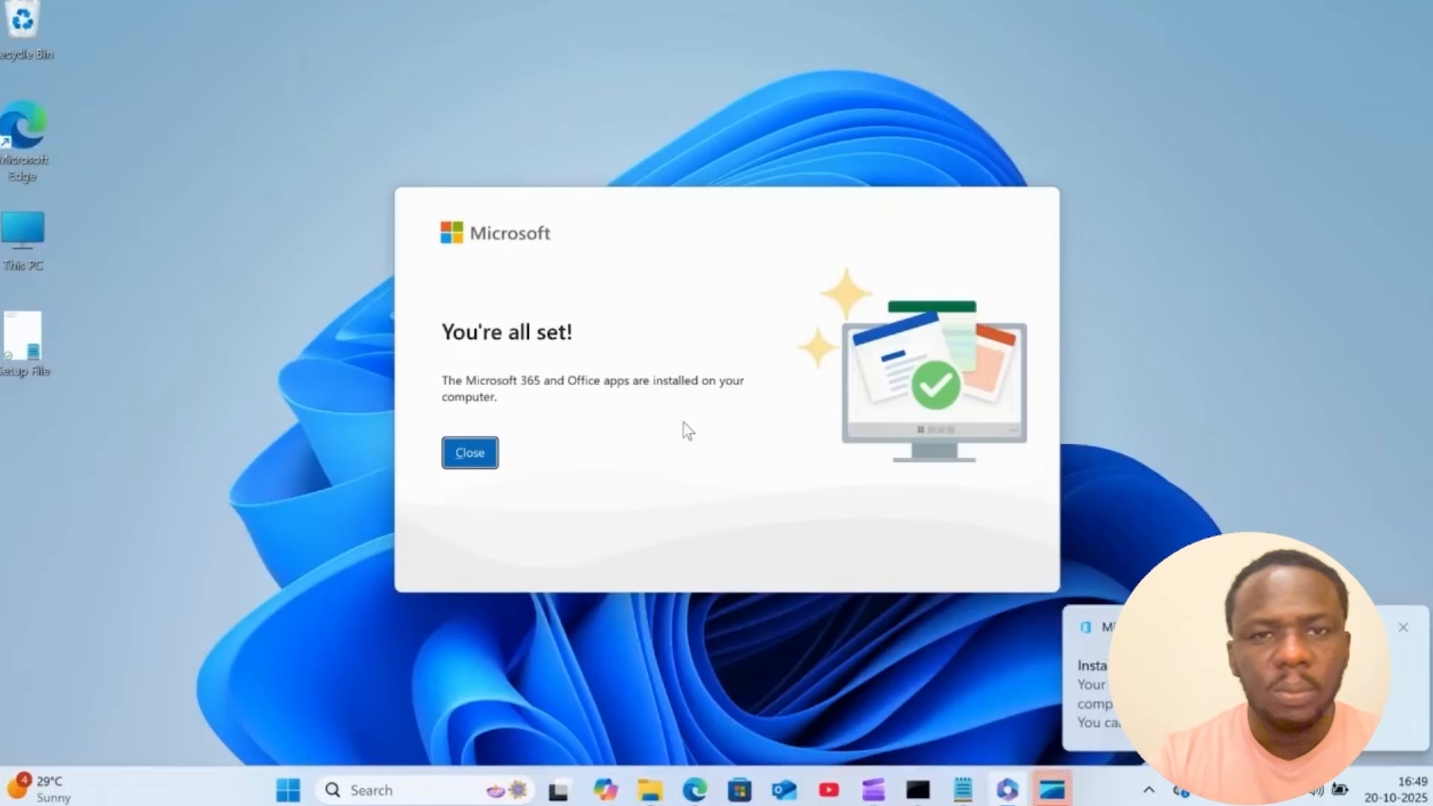
pyautogui.click(476, 456)
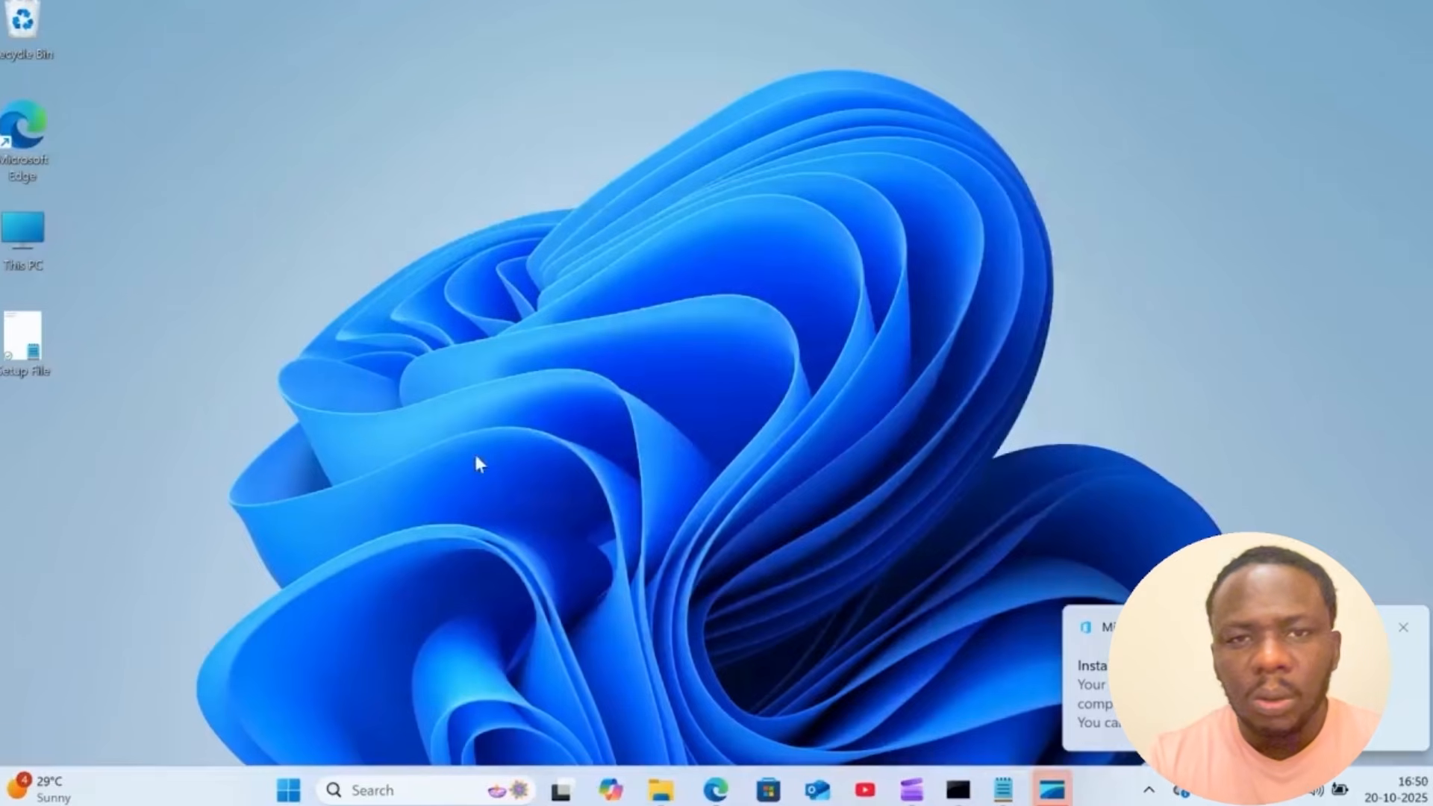
# - Launch the newly installed Excel and view the Office product and activation information on its account page
pyautogui.click(334, 791)
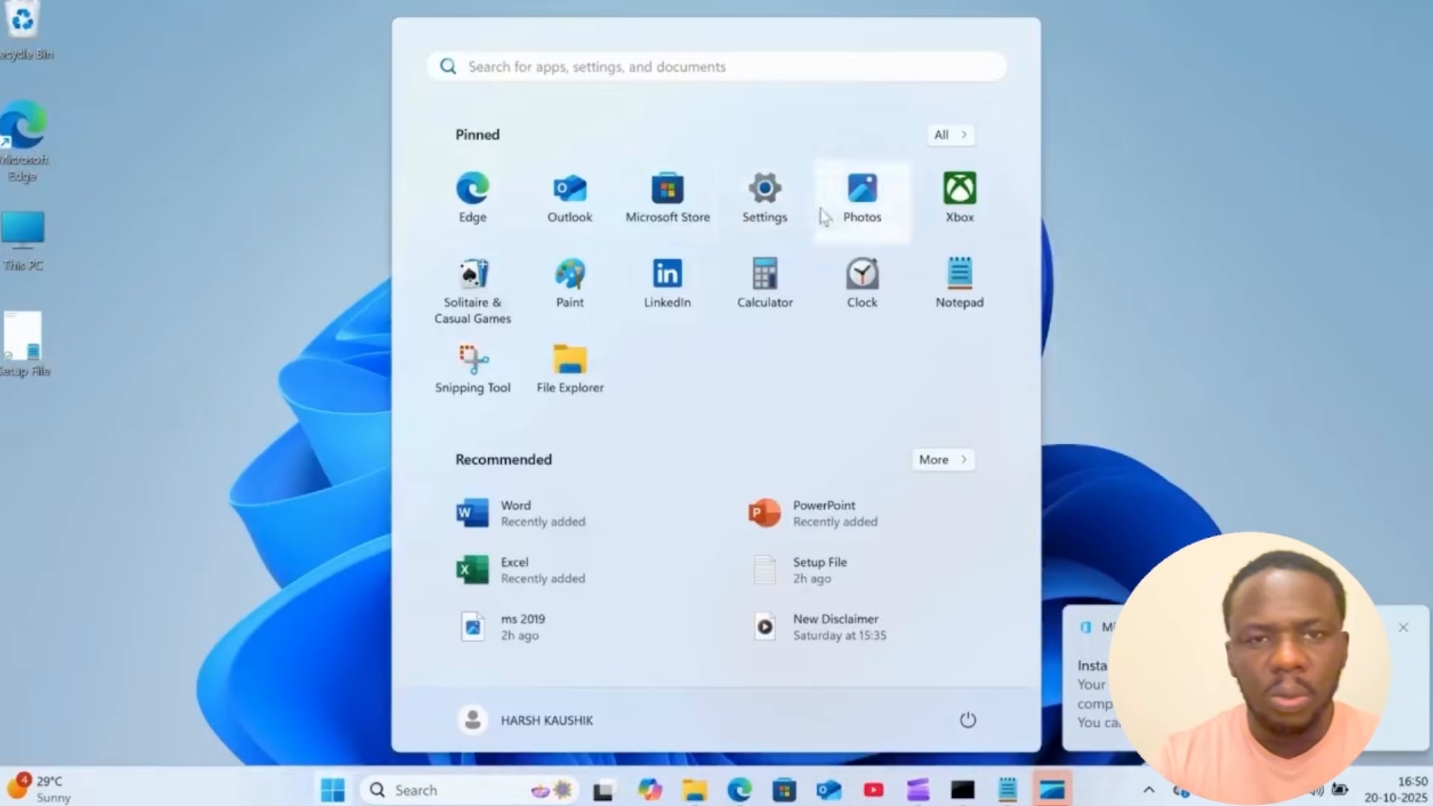
pyautogui.click(528, 582)
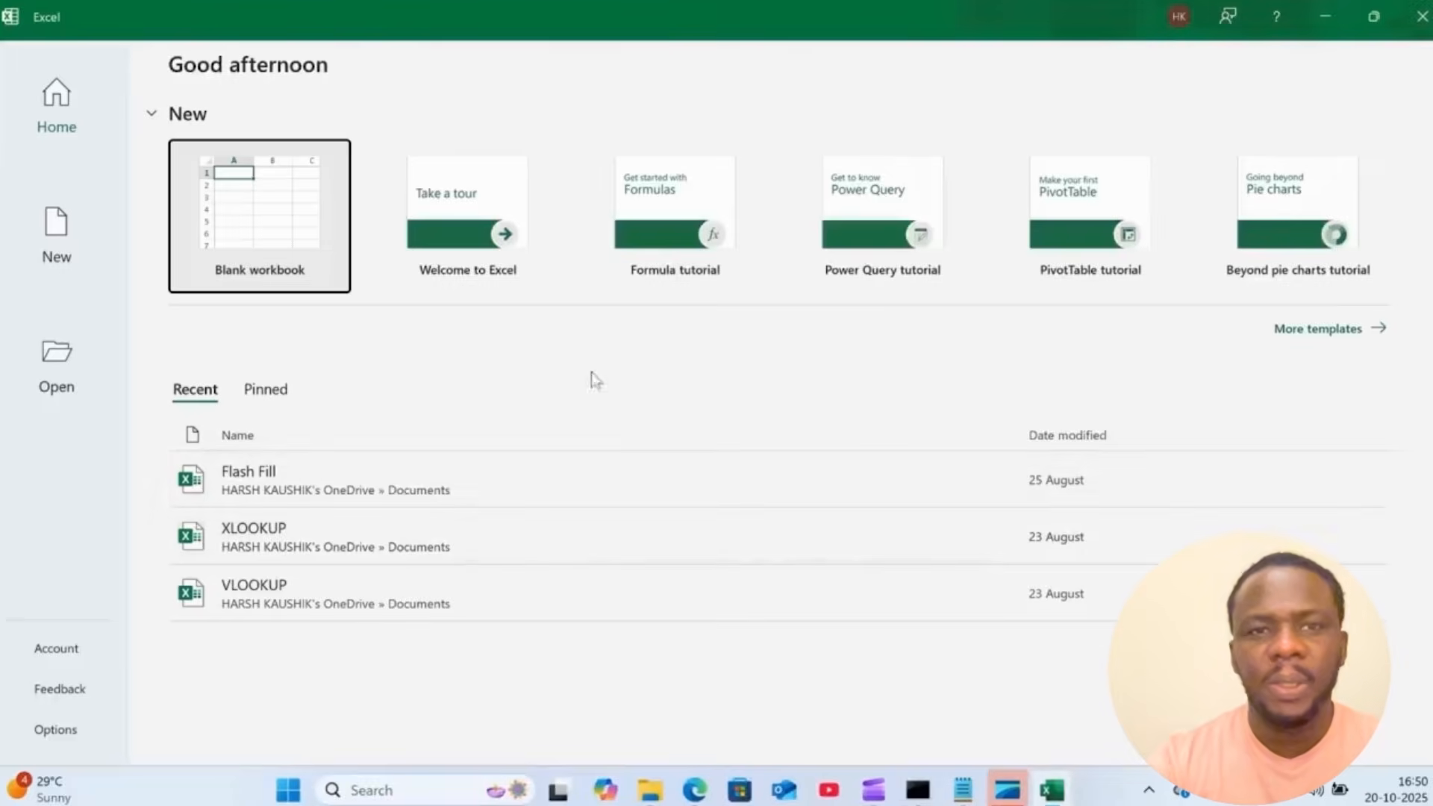
pyautogui.click(71, 651)
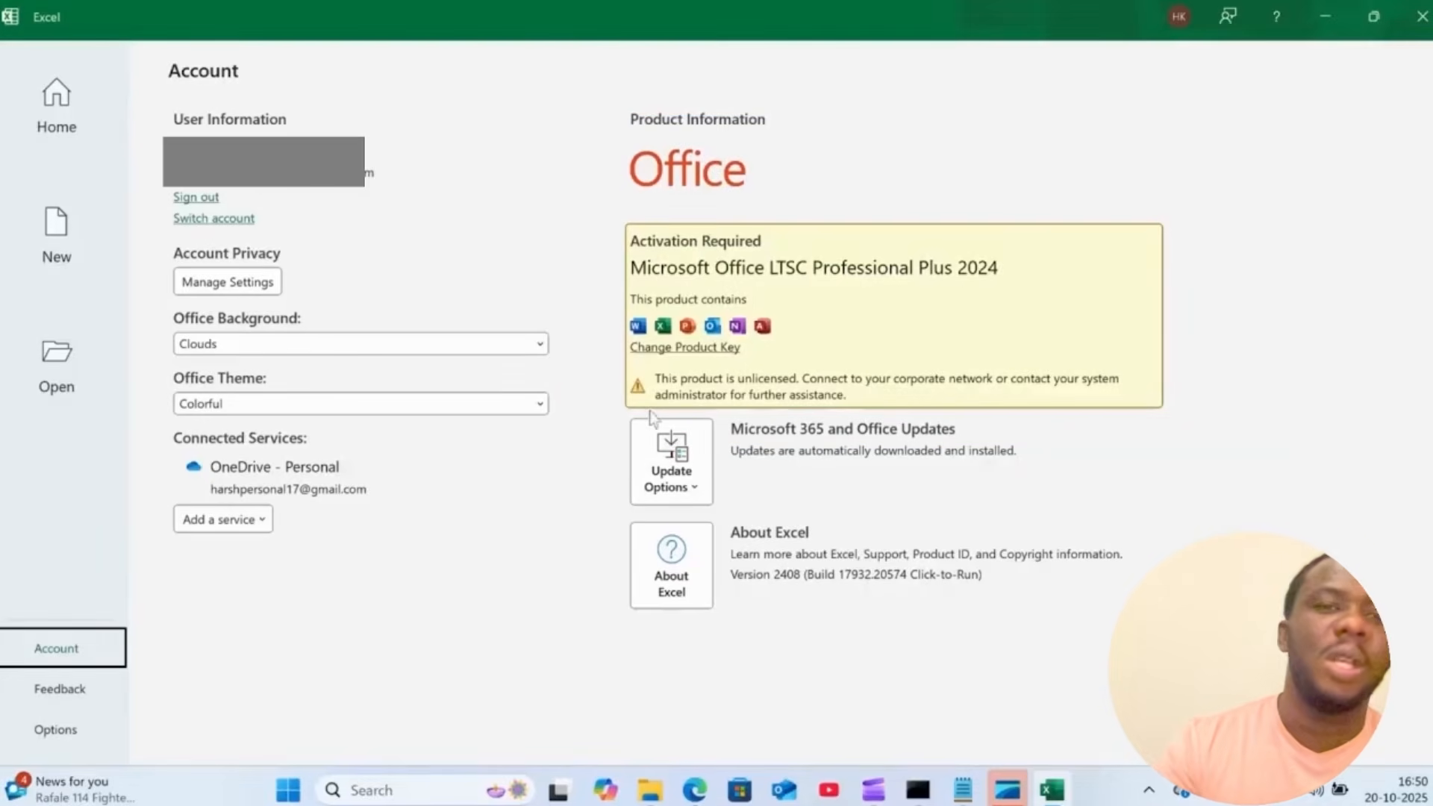
pyautogui.press('super+d')
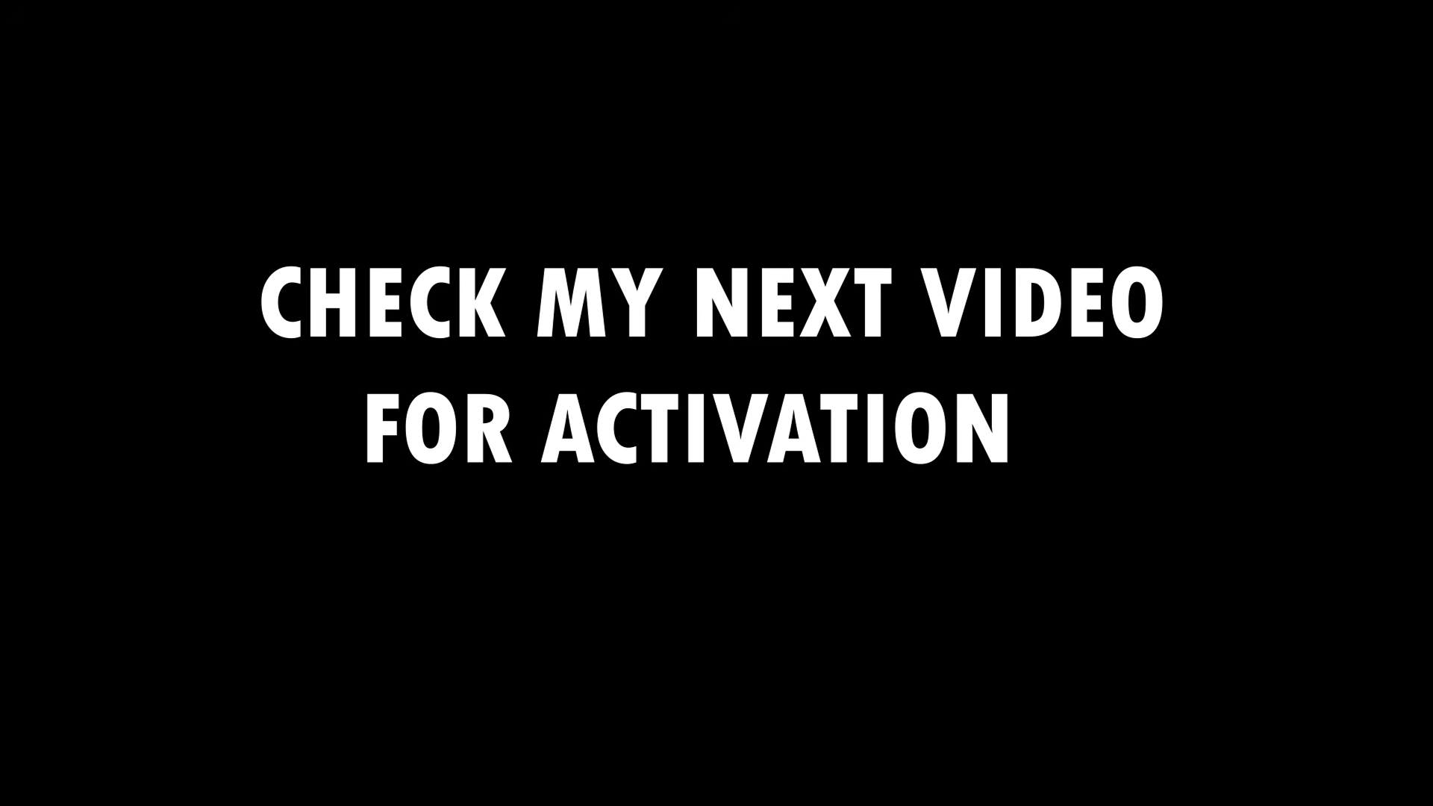